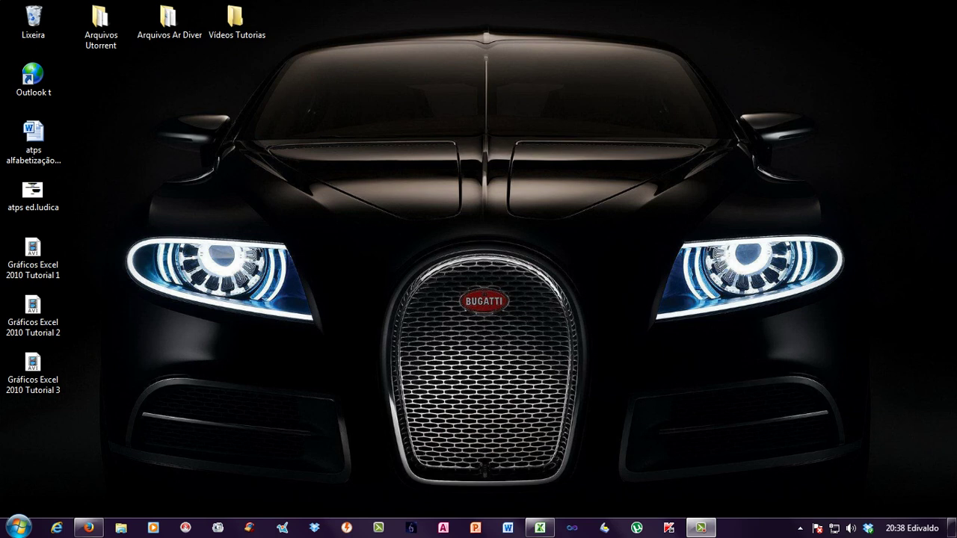
Bring up the Pasta1 workbook showing the DIAGRAMA DE PARETO sheet.
left_click(33, 258)
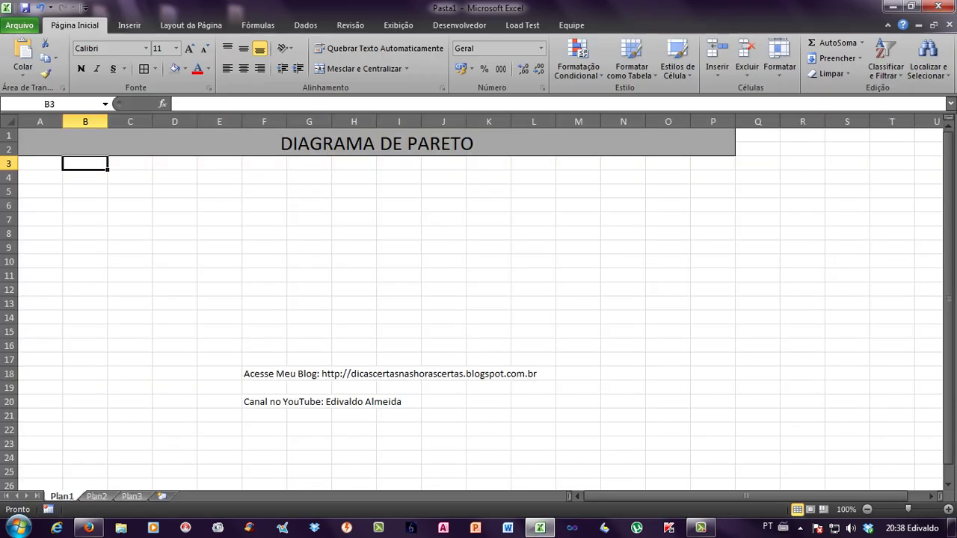
left_click(284, 374)
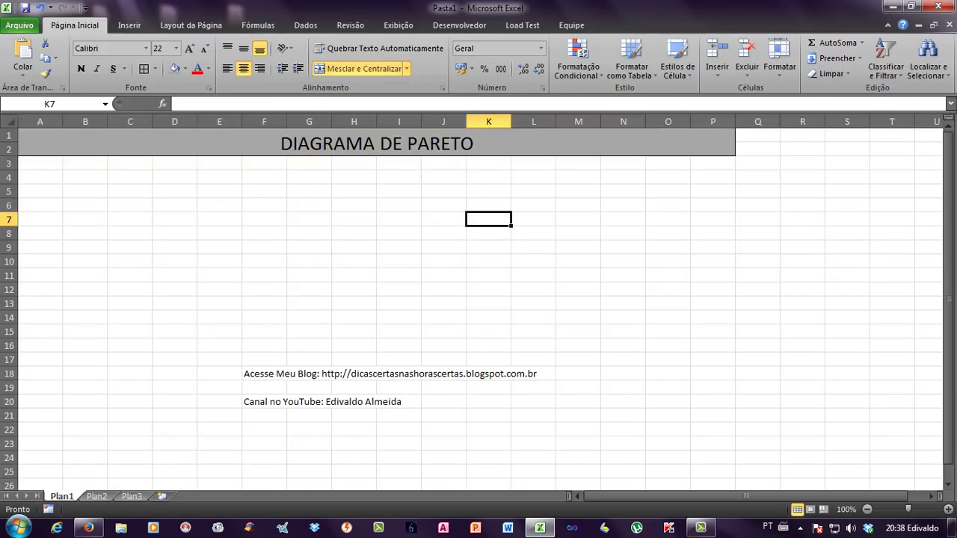
left_click(174, 176)
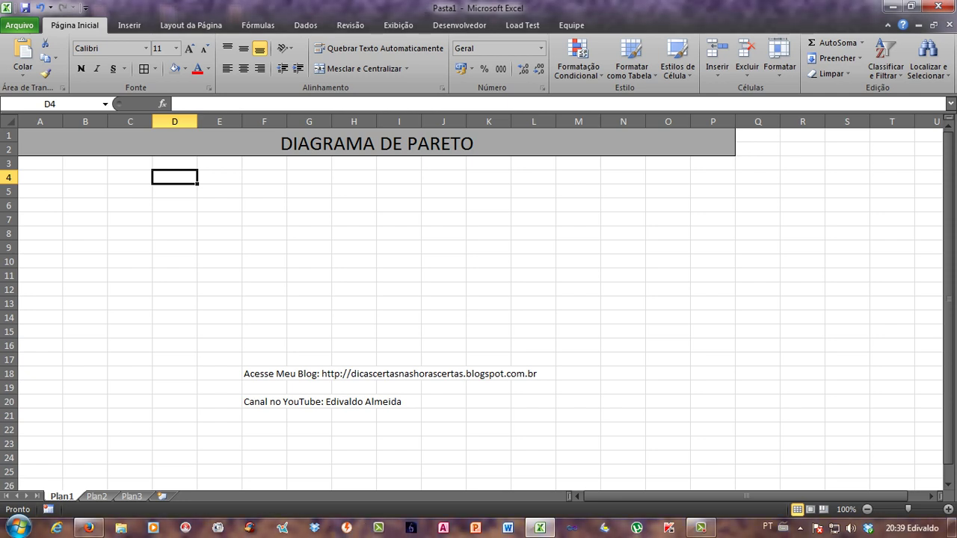
left_click(219, 234)
left_click(376, 142)
left_click(308, 191)
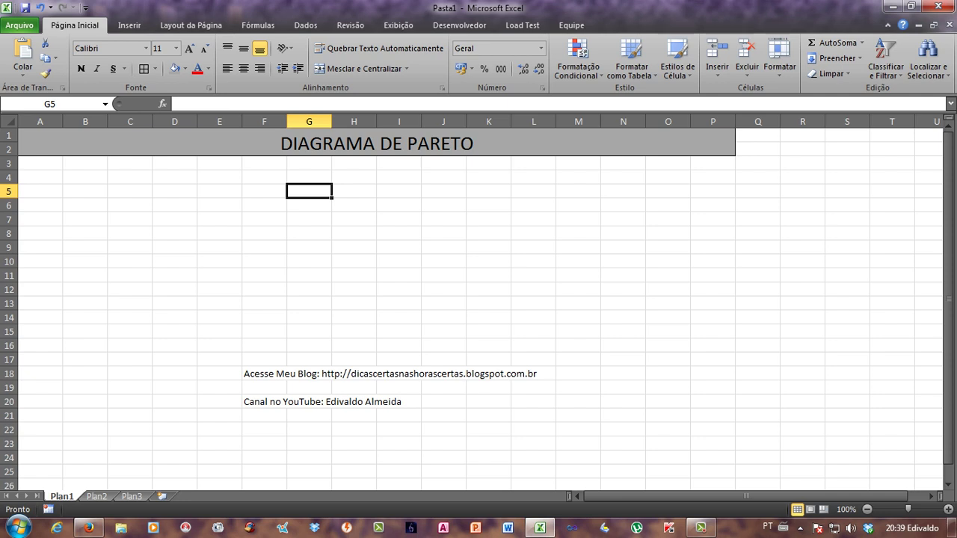
left_click(353, 219)
left_click(264, 177)
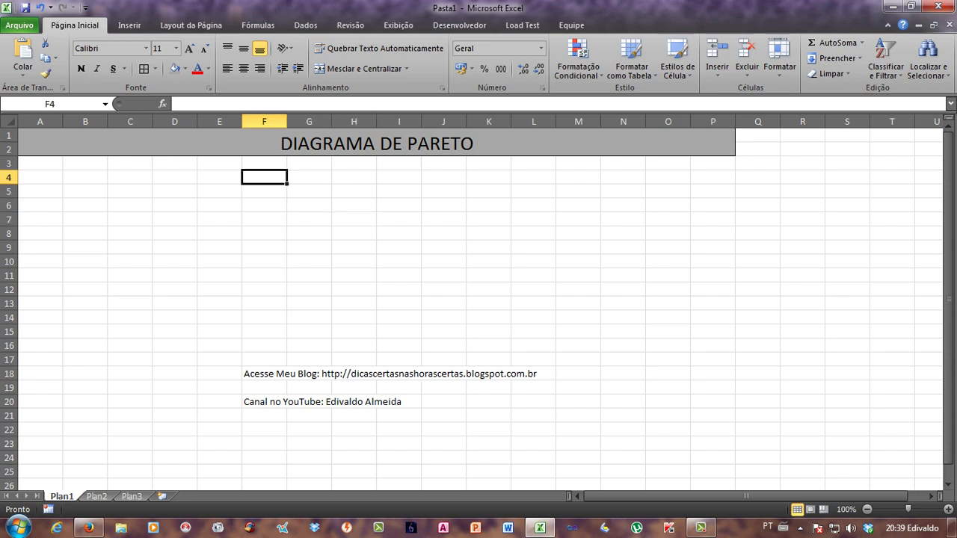
left_click(286, 373)
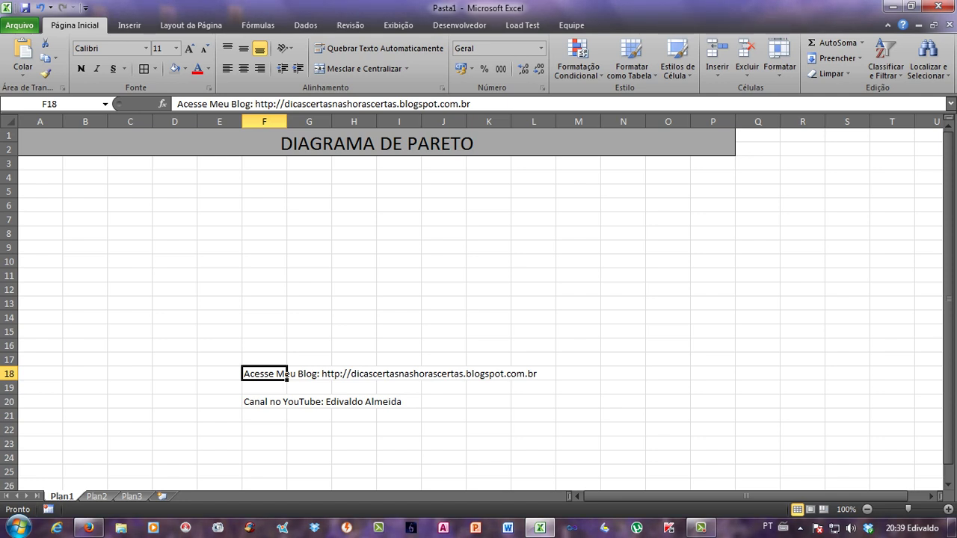
left_click(219, 205)
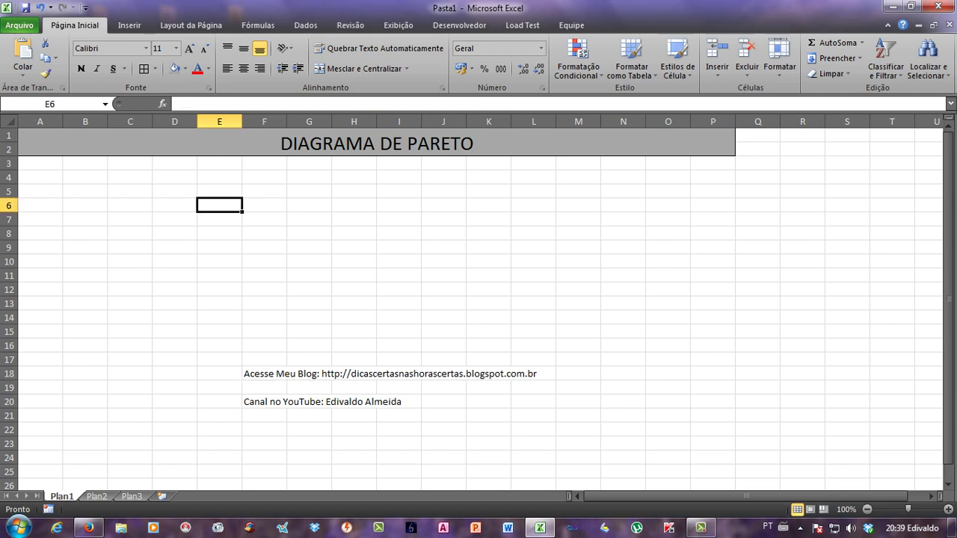
left_click(174, 163)
left_click(130, 163)
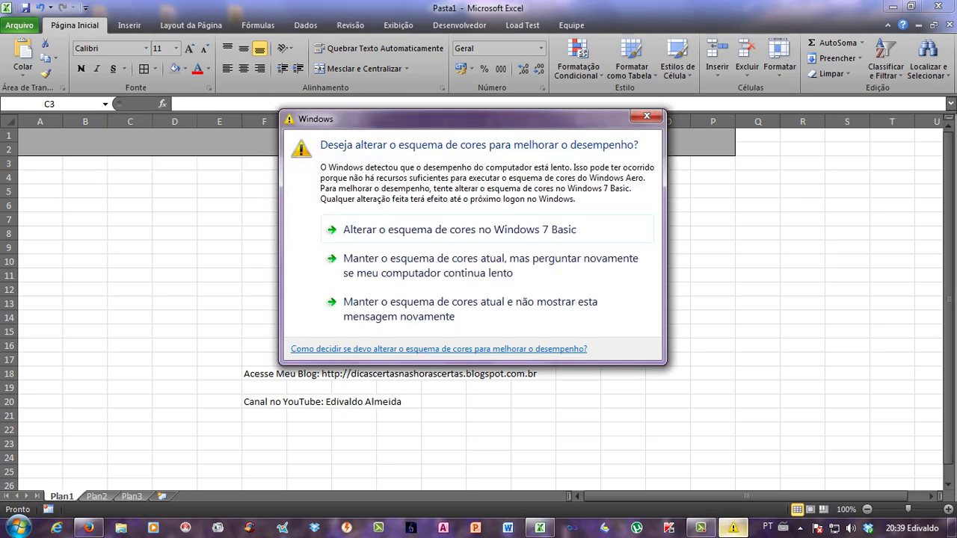
left_click(470, 302)
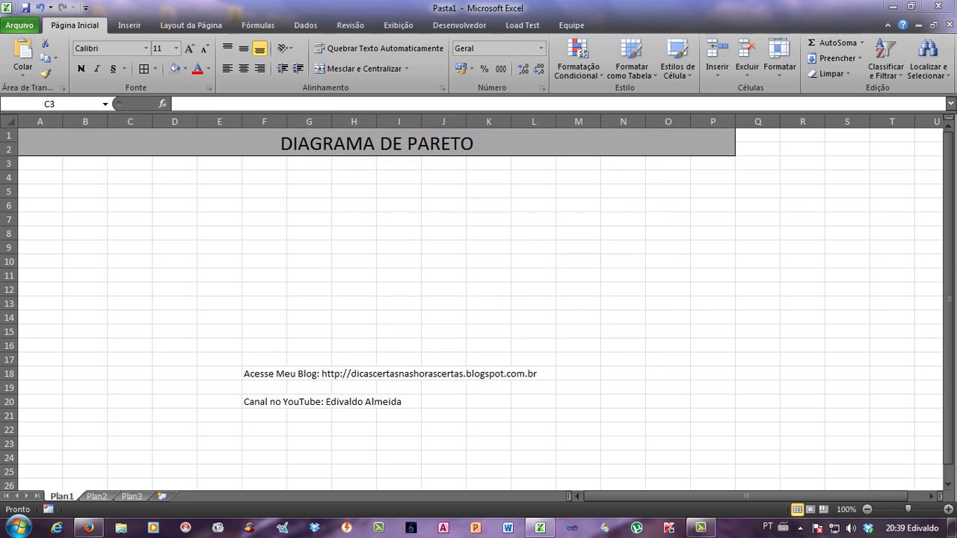
left_click(130, 191)
Enter the SEQ. header in C3 and A1 in C4.
left_click(130, 162)
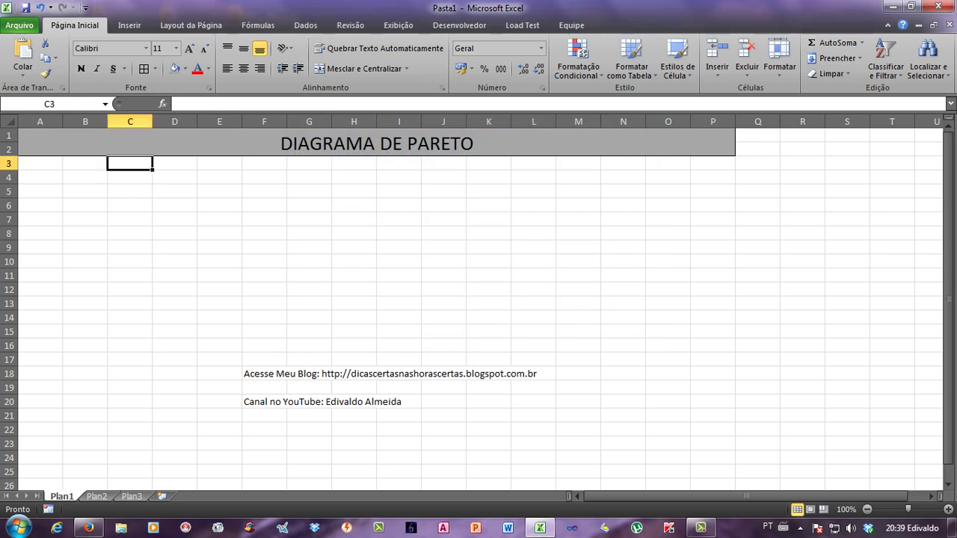
type("SE")
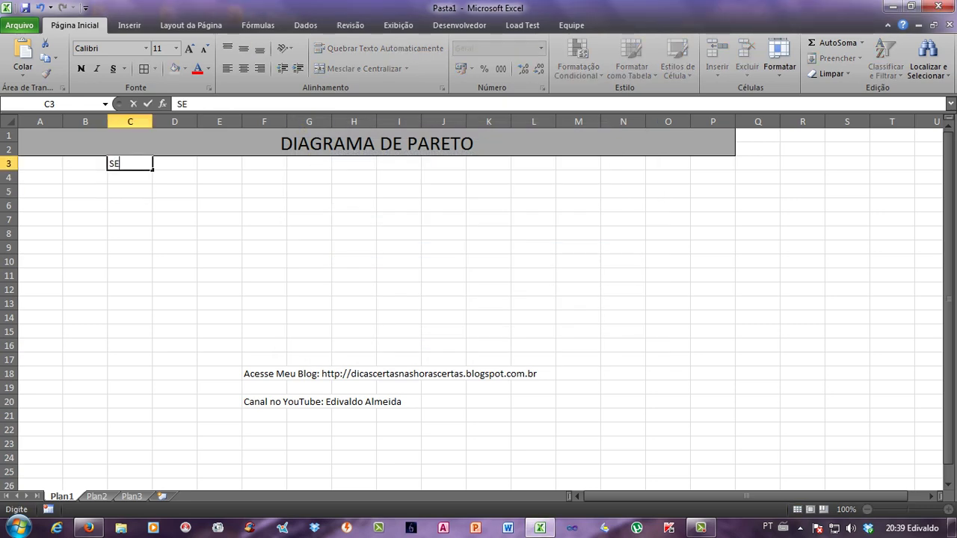
type("Q.")
left_click(175, 233)
left_click(130, 177)
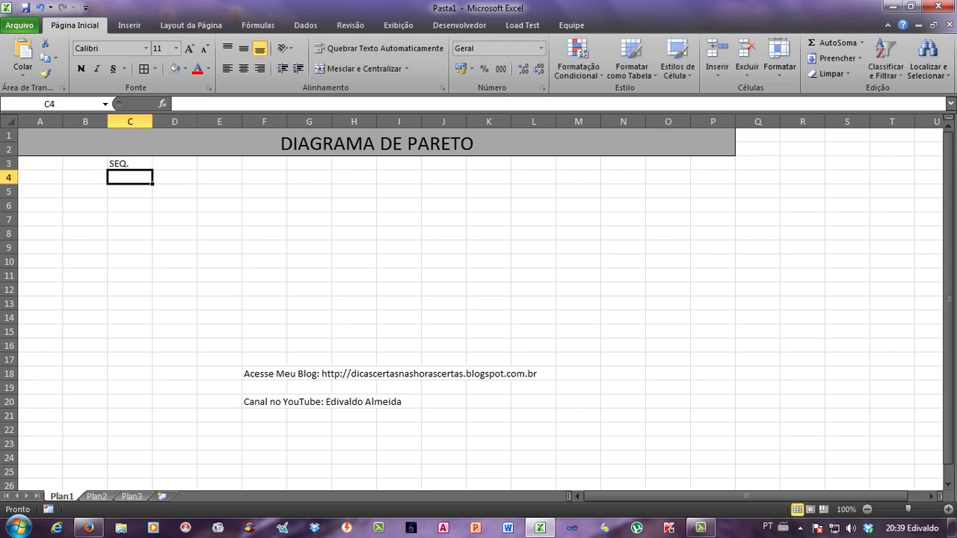
type("AB")
key("BackSpace")
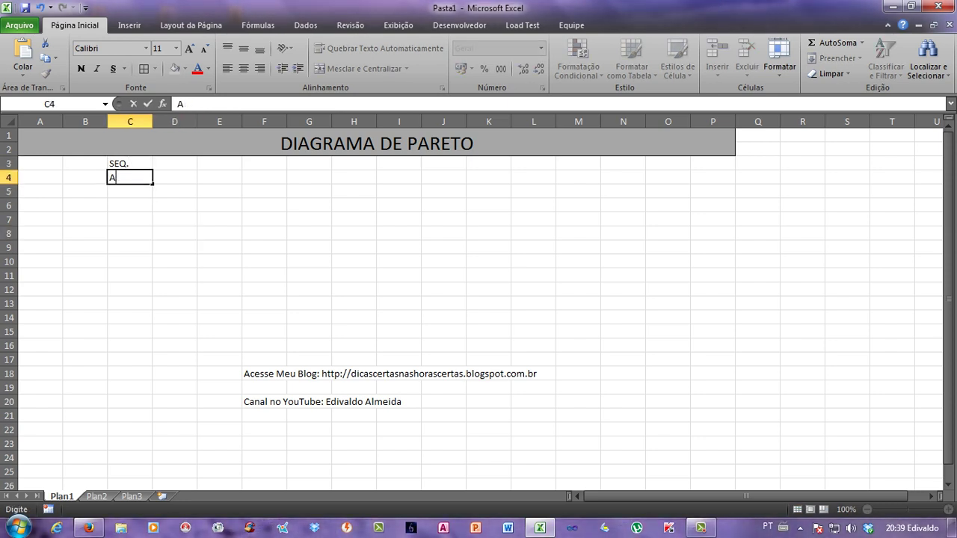
left_click_drag(175, 205, 131, 191)
left_click(131, 177)
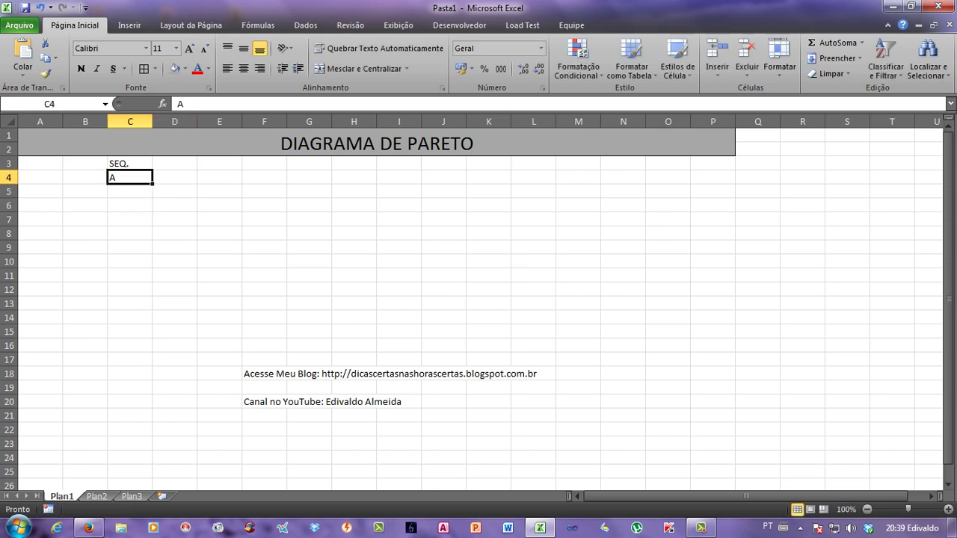
double_click(130, 177)
type("1")
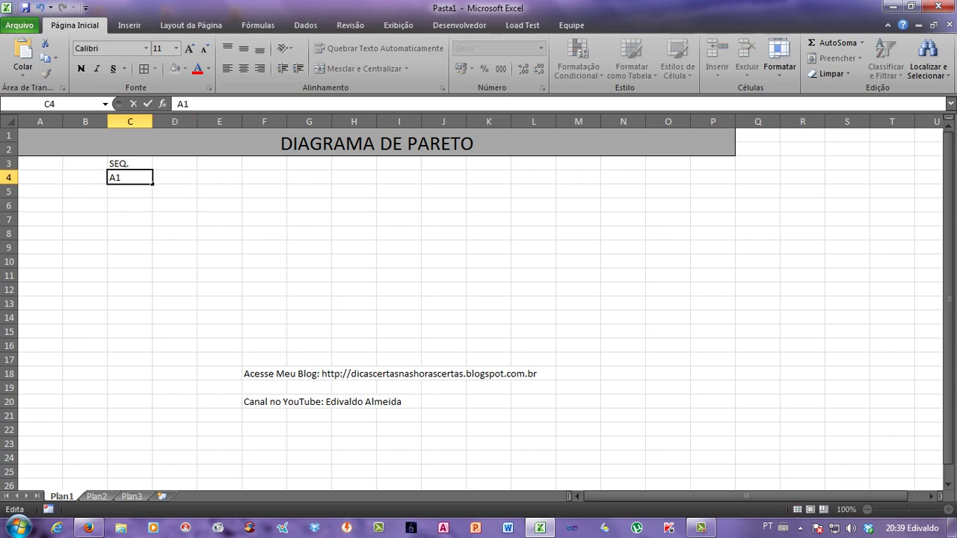
key("ctrl+Return")
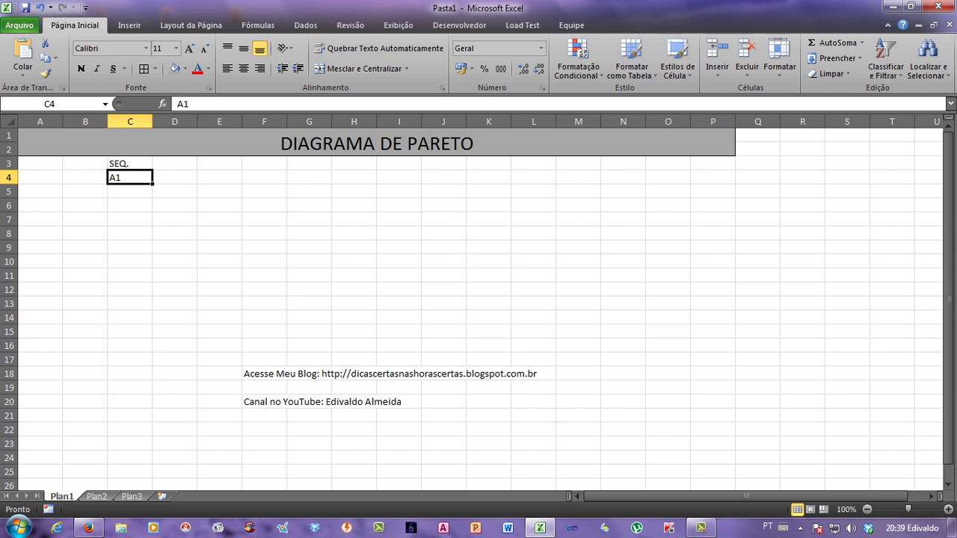
Fill the series from A1 down to A12 in C15.
left_click_drag(153, 184, 153, 338)
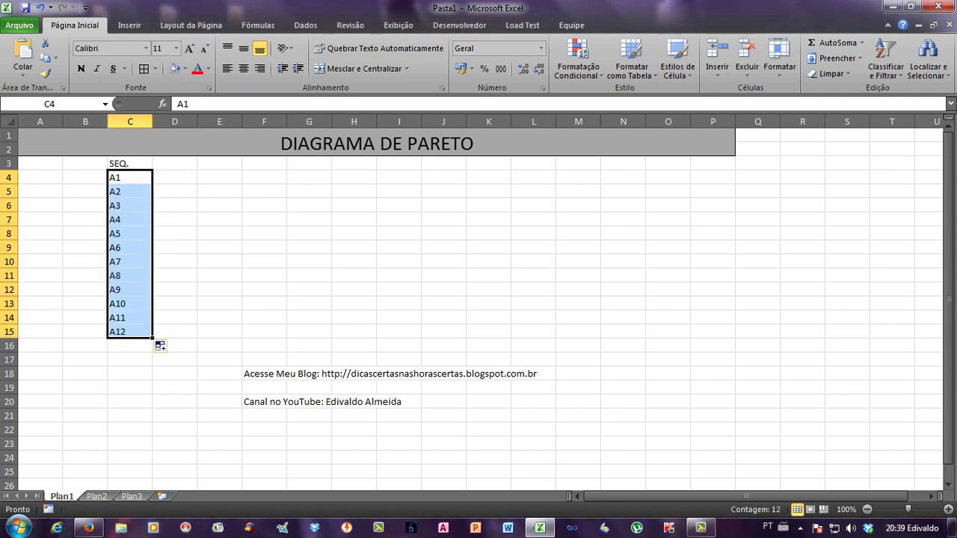
left_click(130, 177)
left_click(130, 289)
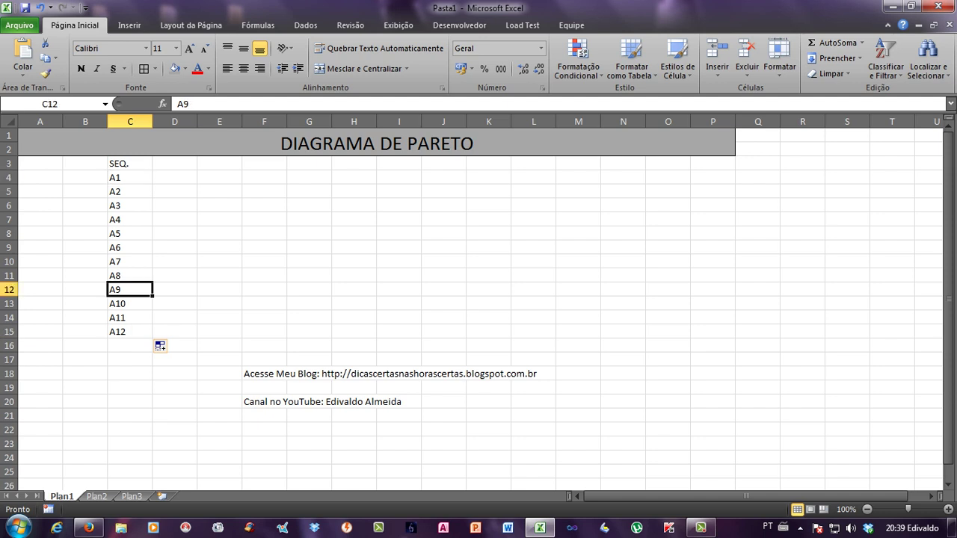
left_click(130, 191)
left_click(130, 177)
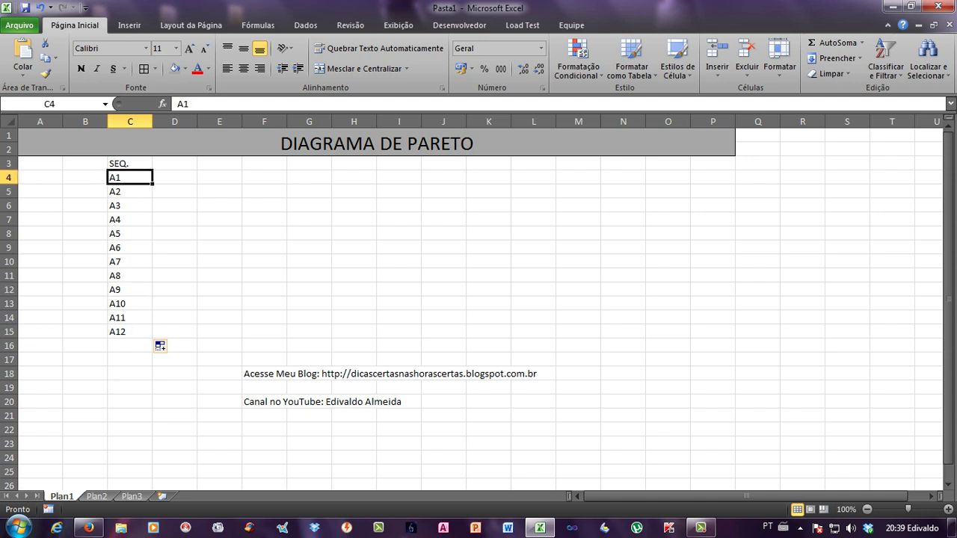
Change C5:C7 to B2, C3 and D4.
double_click(115, 191)
key("BackSpace")
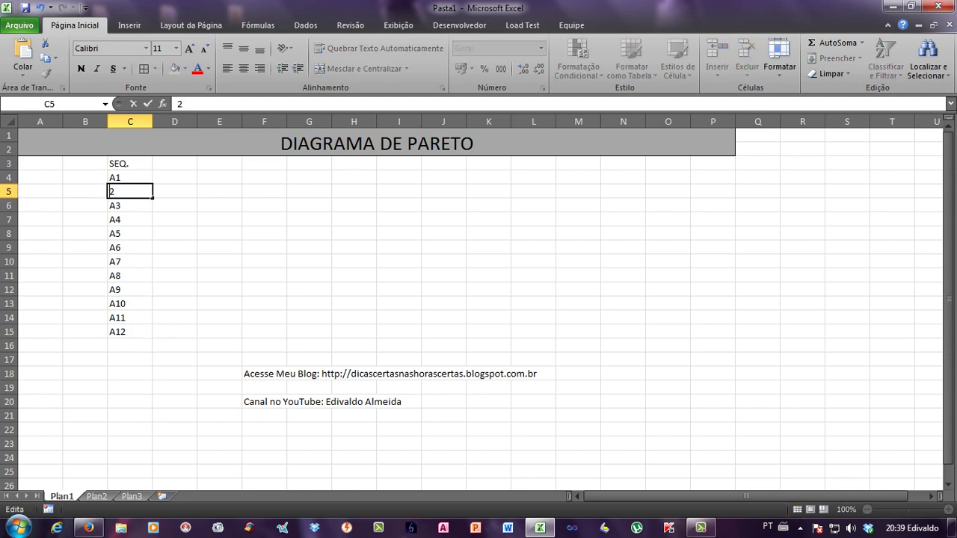
type("B")
key("Return")
double_click(114, 205)
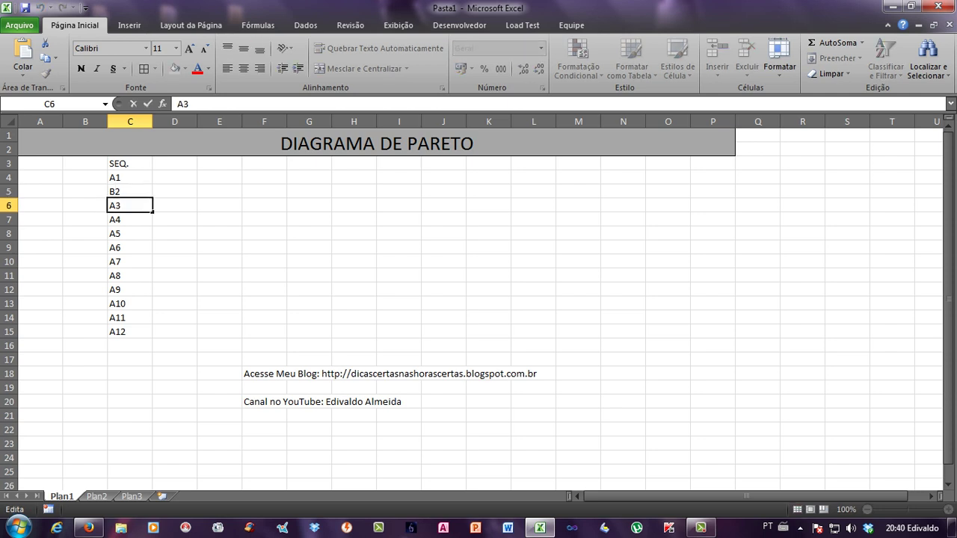
key("BackSpace")
type("C")
key("Return")
key("BackSpace")
type("D")
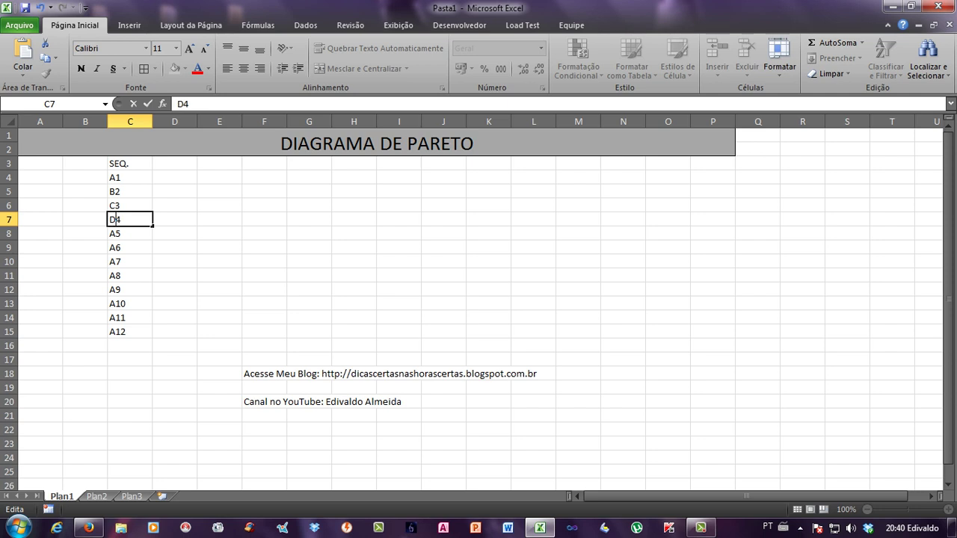
key("Return")
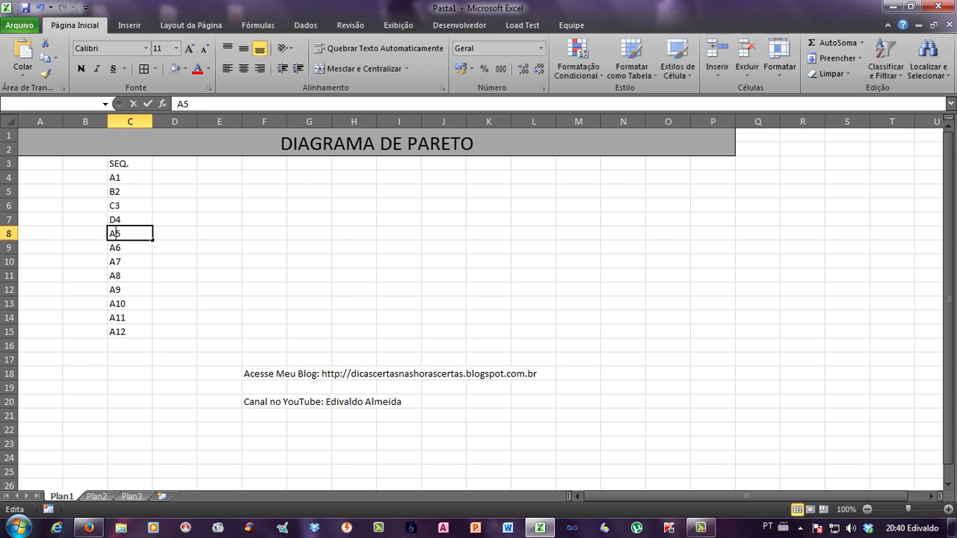
Change C8:C11 to F5, G6, H7 and I8.
double_click(114, 234)
key("BackSpace")
type("F")
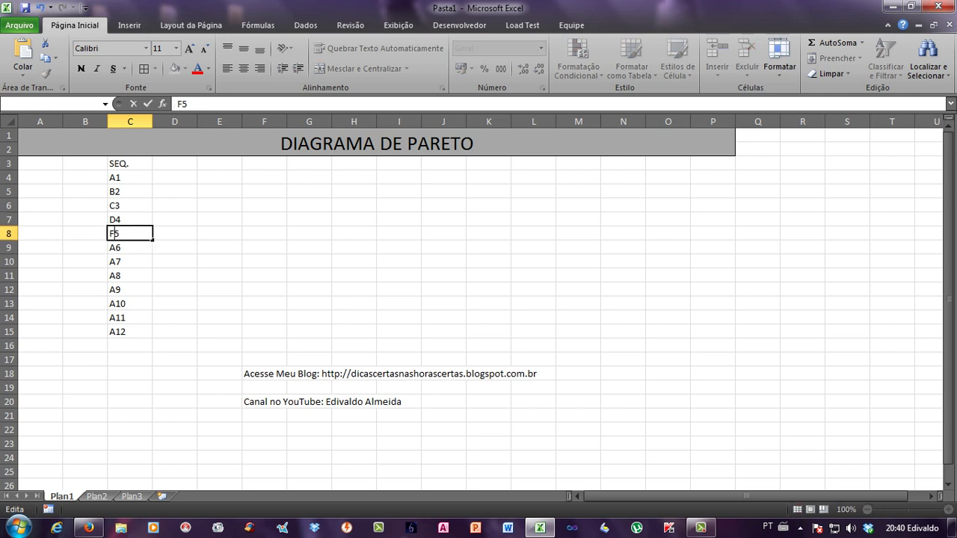
key("Return")
double_click(113, 248)
key("BackSpace")
type("G")
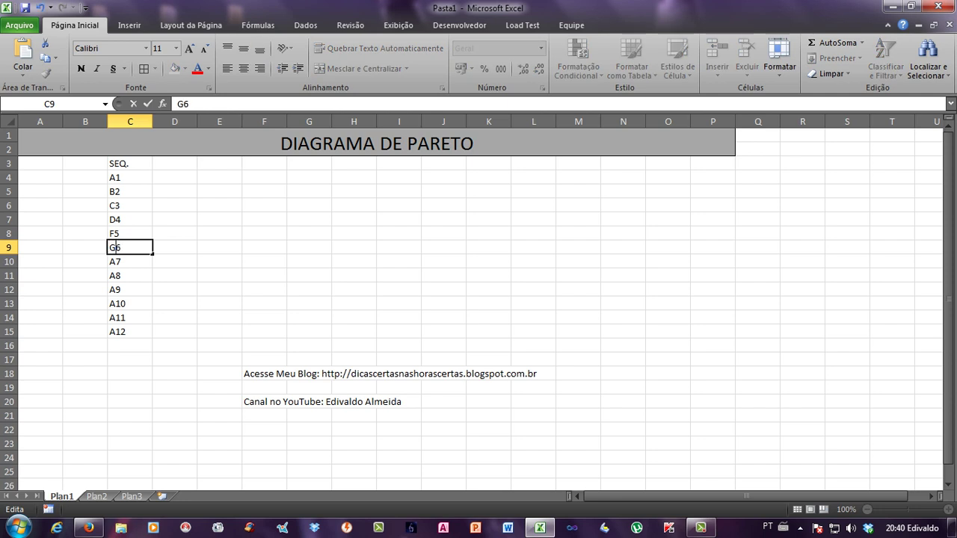
key("Return")
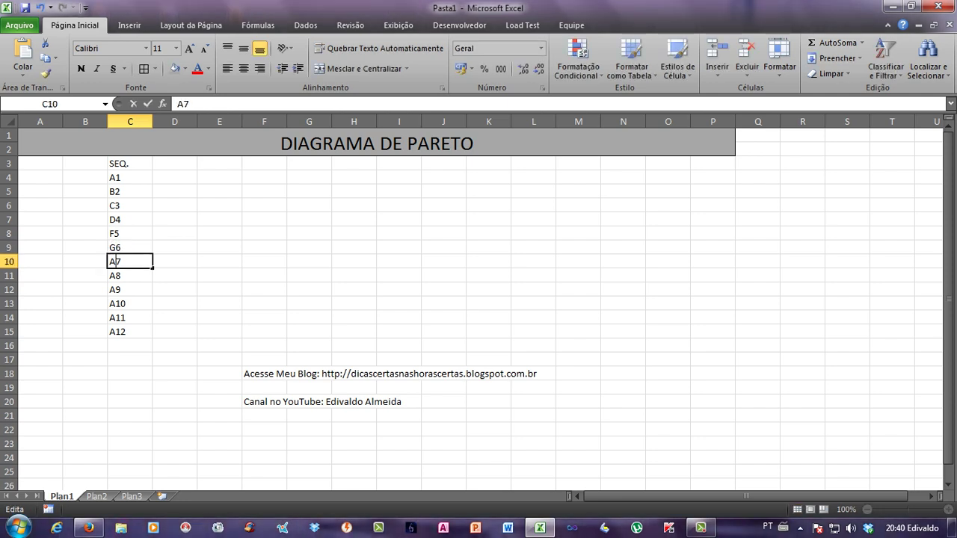
double_click(113, 261)
key("BackSpace")
type("H")
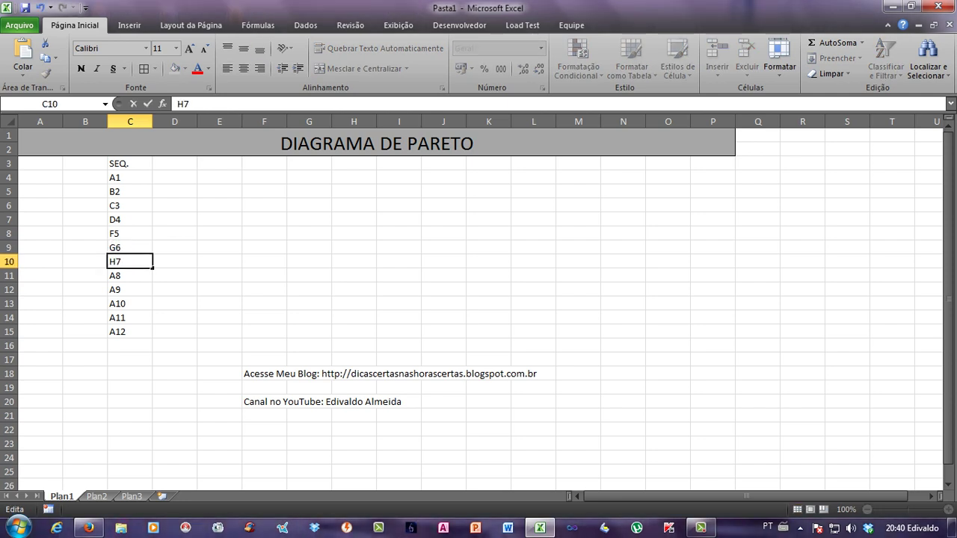
key("Return")
double_click(114, 275)
key("BackSpace")
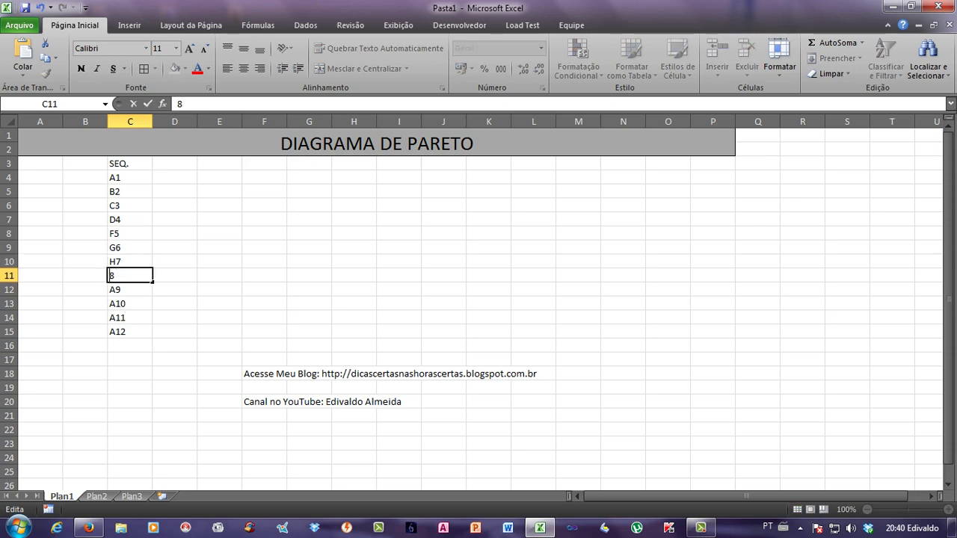
type("I")
key("Return")
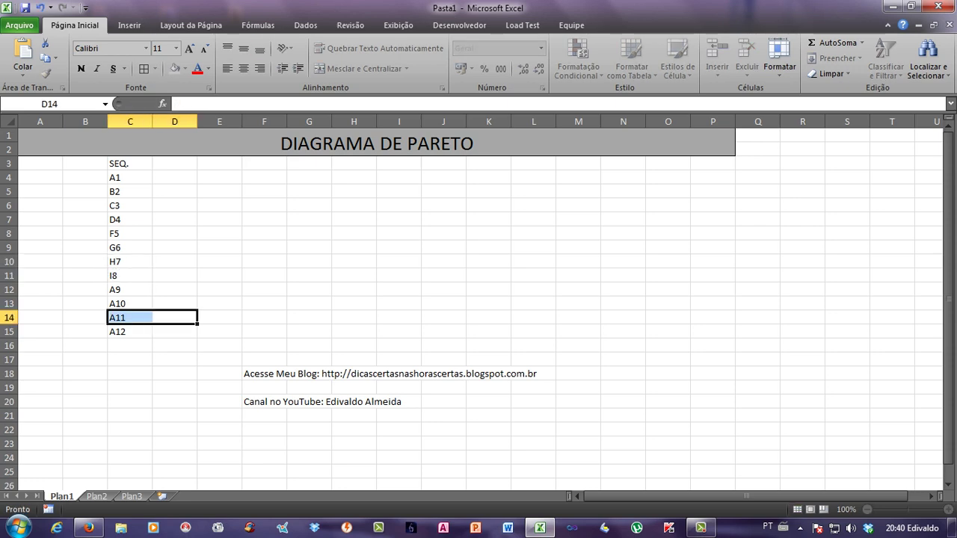
left_click(130, 177)
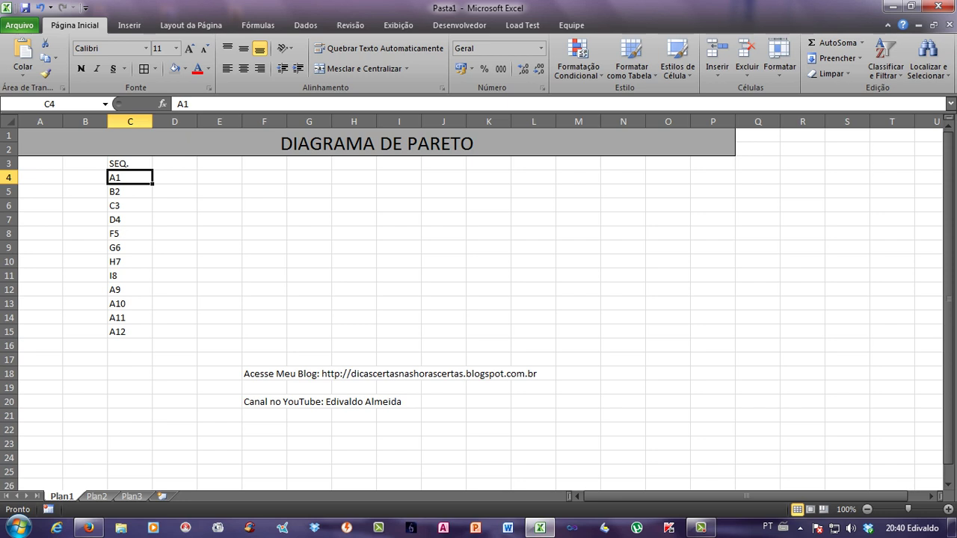
Number C4:C15 from 1 to 12 by filling a 1, 2 series.
left_click_drag(130, 177, 130, 331)
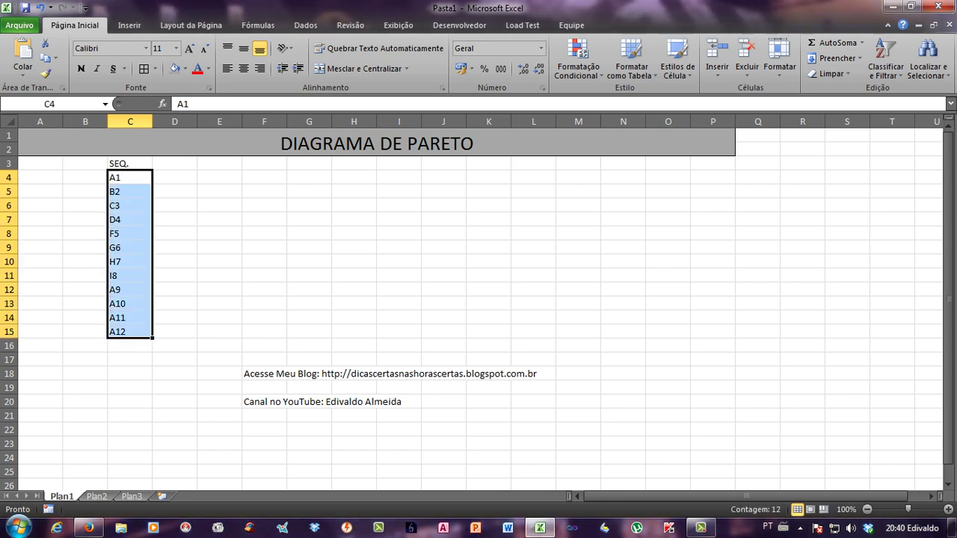
type("1")
key("Down")
type("2")
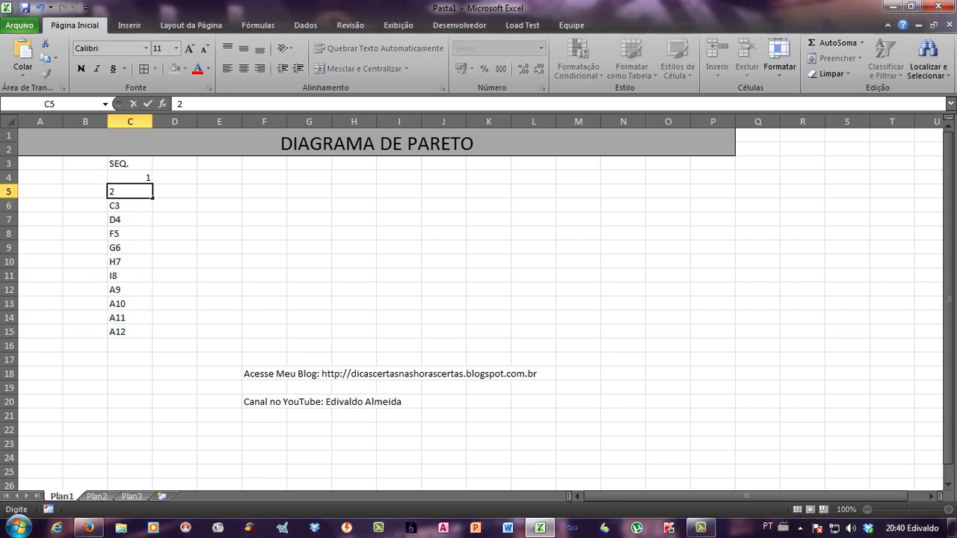
left_click(130, 177)
left_click(130, 192, "shift")
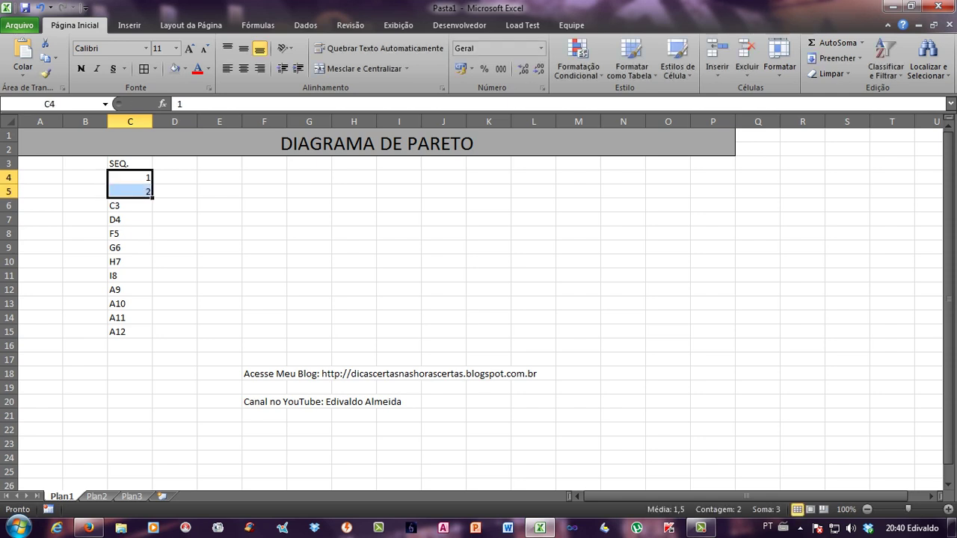
left_click_drag(153, 199, 152, 338)
left_click(130, 317)
left_click_drag(130, 177, 130, 206)
left_click(130, 317)
Centre-align C3:L15 and put All Borders on C3:C15.
mouse_move(130, 163)
left_mouse_down()
mouse_move(175, 331)
mouse_move(533, 332)
left_mouse_up()
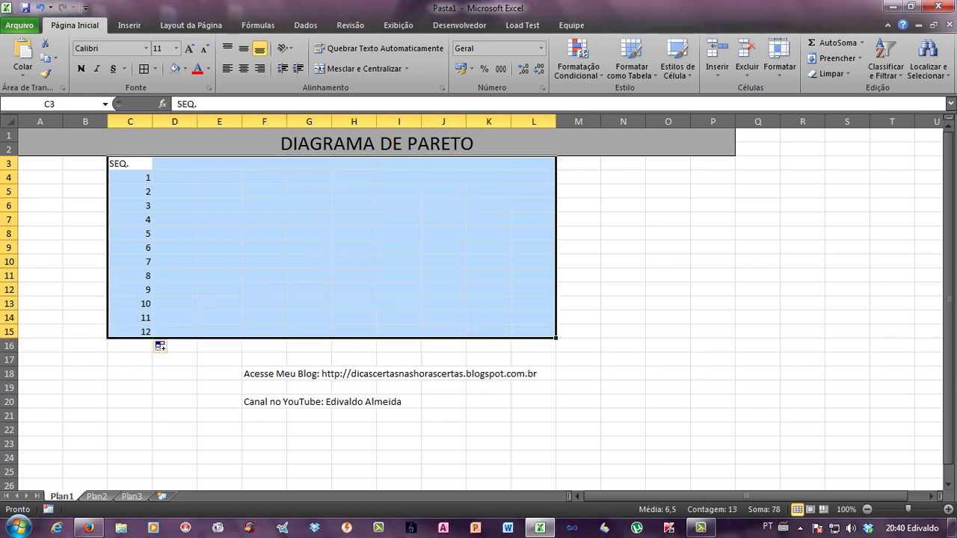
left_click(244, 68)
left_click(130, 233)
left_click_drag(130, 163, 130, 331)
left_click(143, 68)
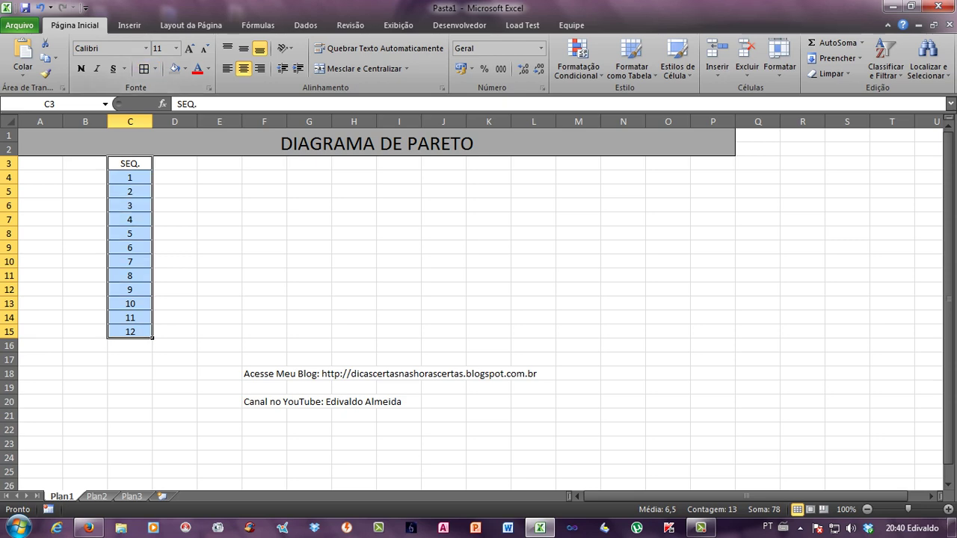
left_click(175, 177)
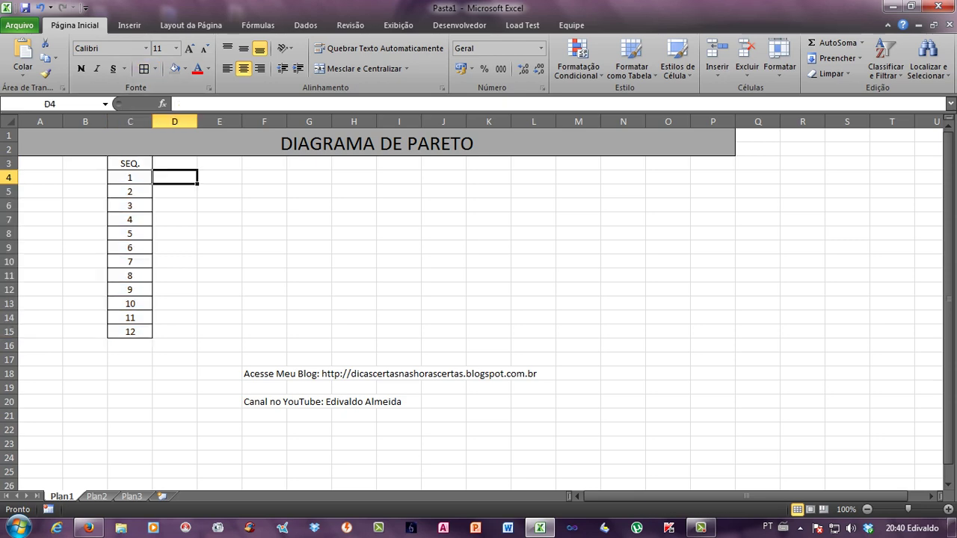
Add a TIPOS DE DEFEITOS header in D3, auto-fit column D, border D4:D15, start DEFEITO 1.
left_click(175, 163)
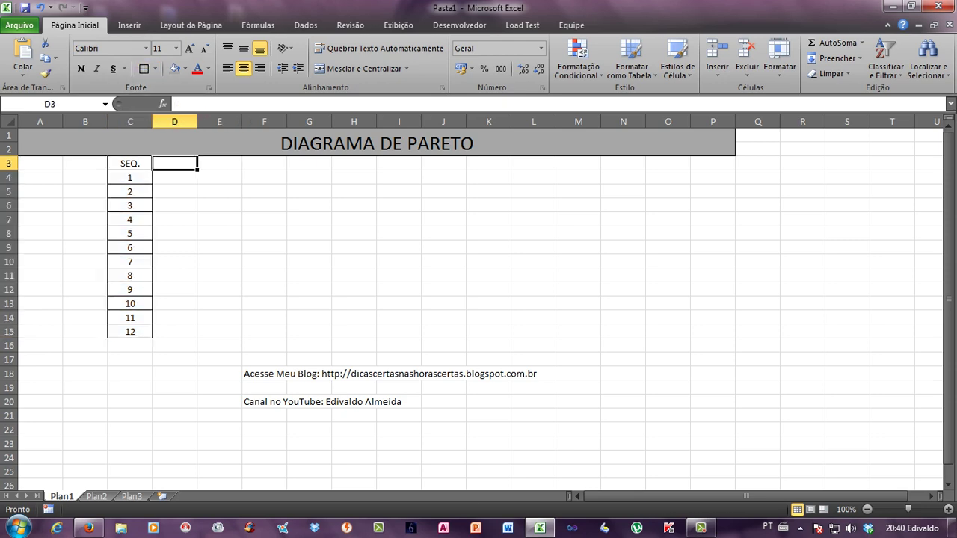
type("TI")
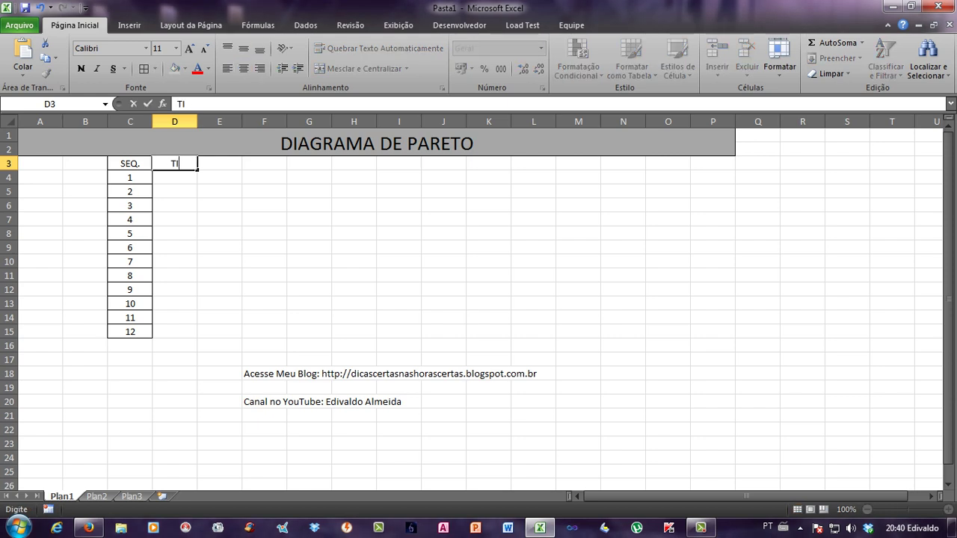
type("POS DE")
type(" DEFE")
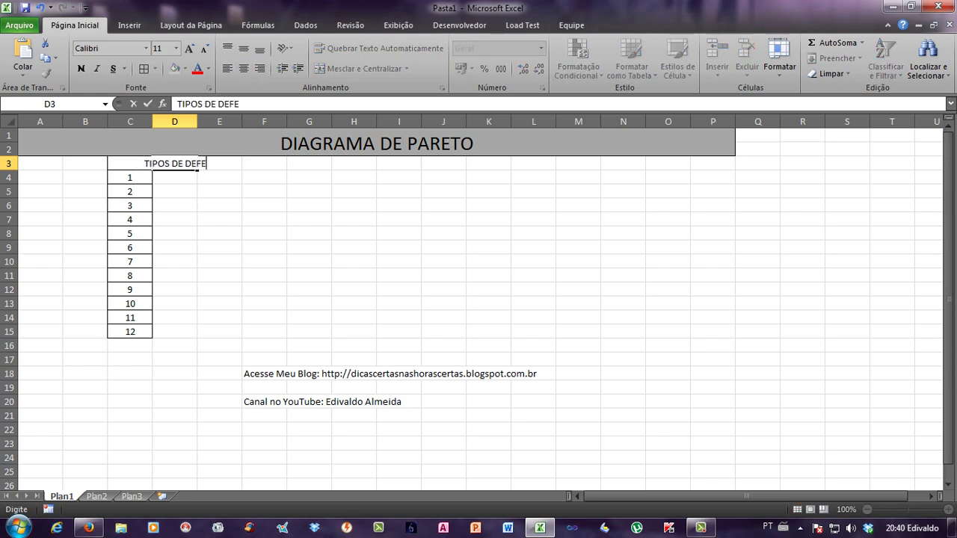
type("ITOS")
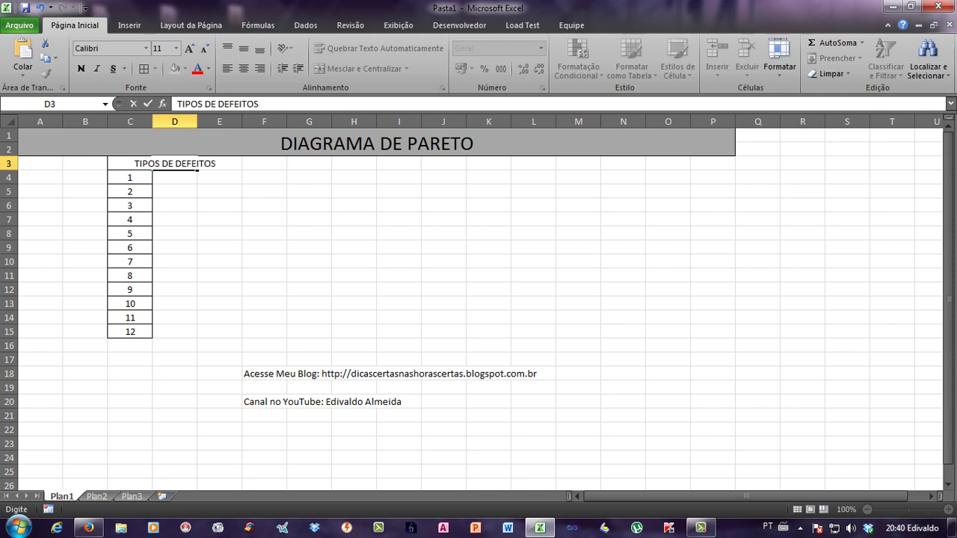
key("Return")
key("Up")
double_click(197, 122)
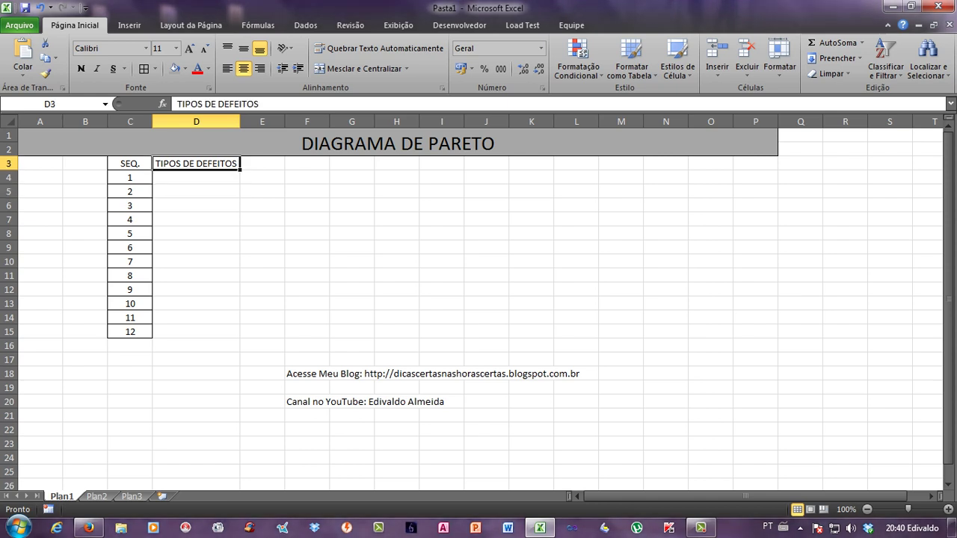
left_click_drag(195, 177, 196, 331)
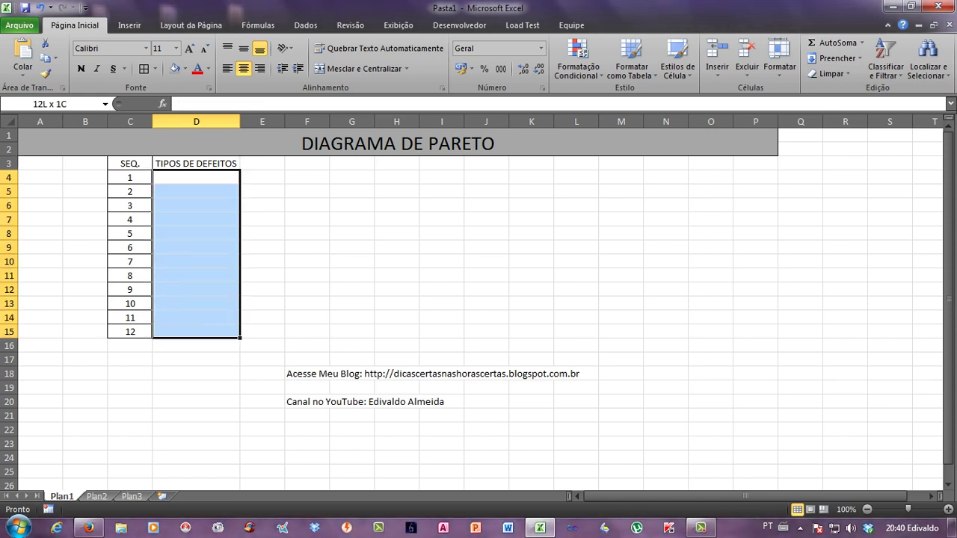
left_click(144, 68)
left_click(195, 177)
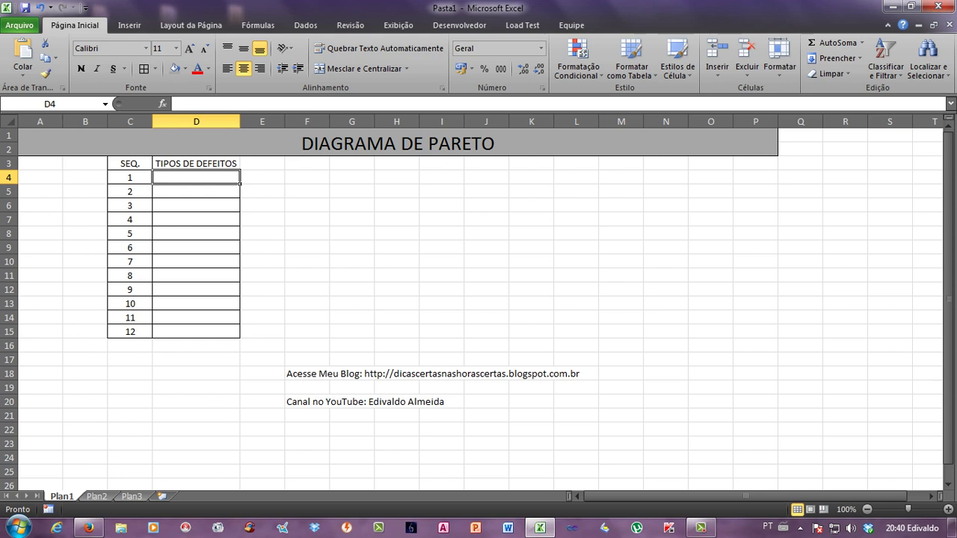
type("DEFEITO ")
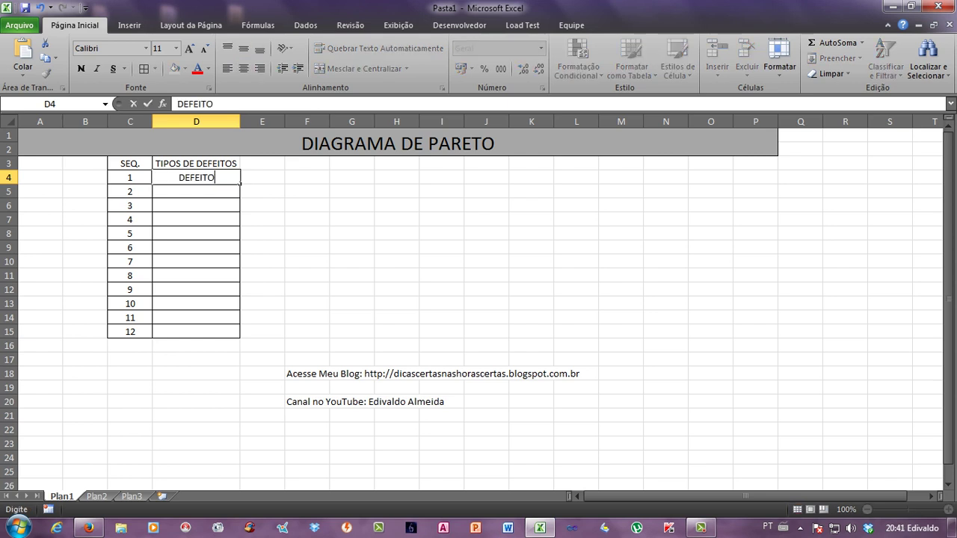
type("1")
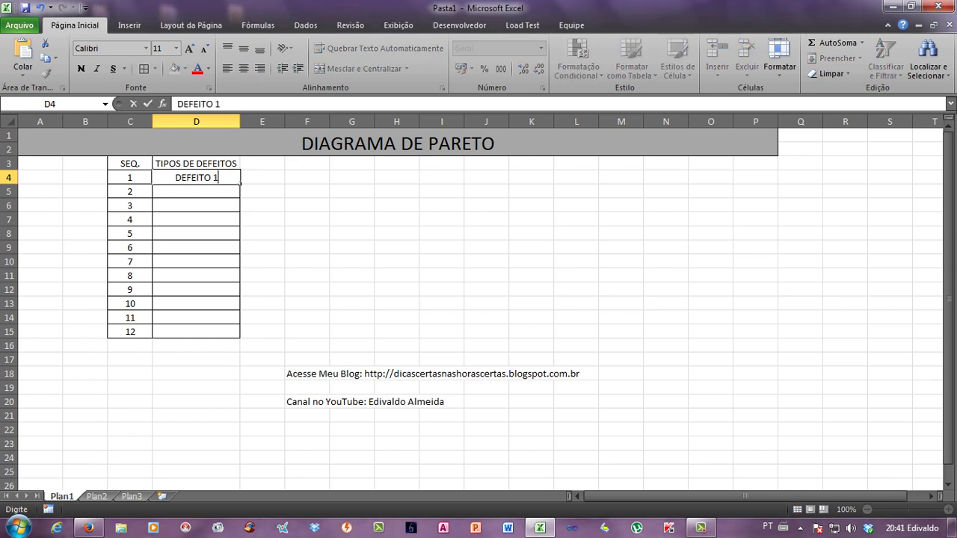
Fill DEFEITO 1 through DEFEITO 12 down D4:D15.
key("Return")
key("Up")
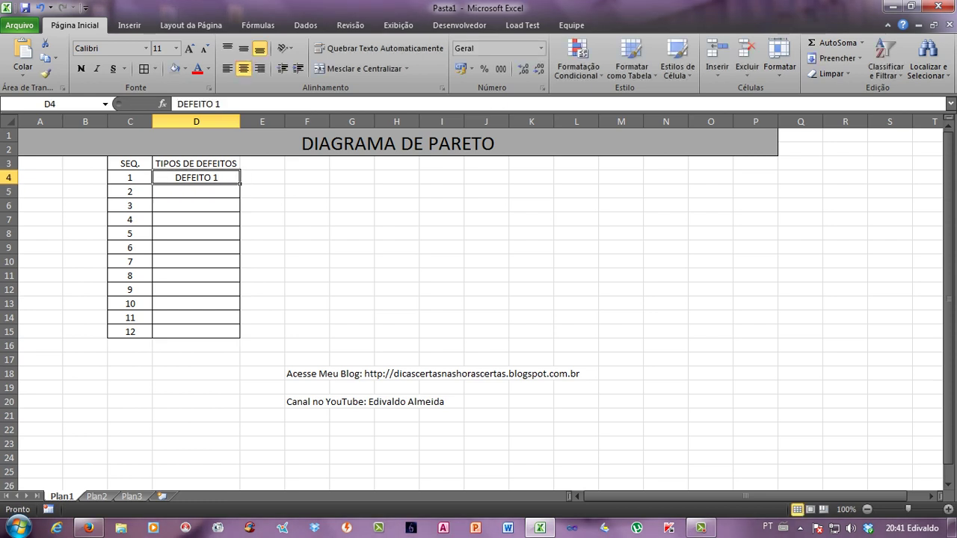
left_click_drag(240, 184, 240, 337)
left_click(196, 318)
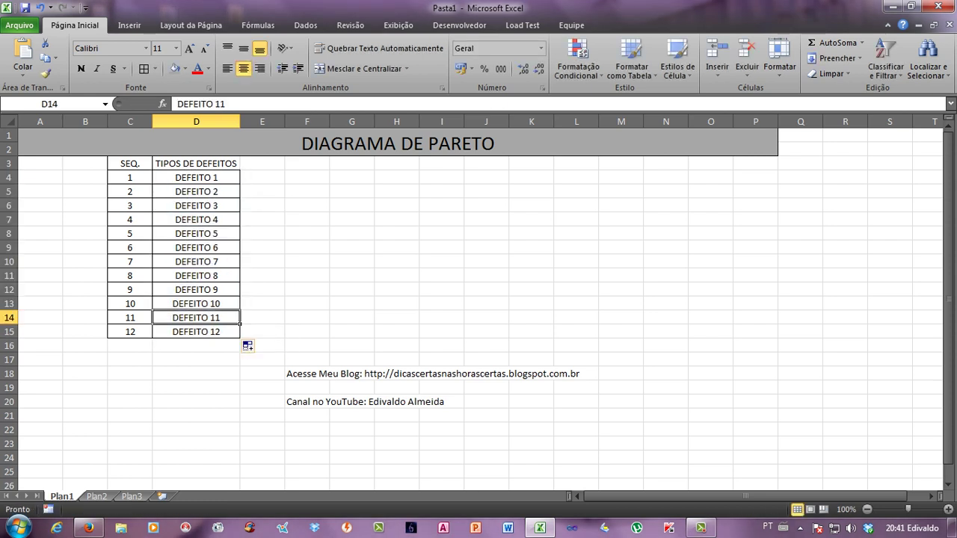
left_click(196, 177)
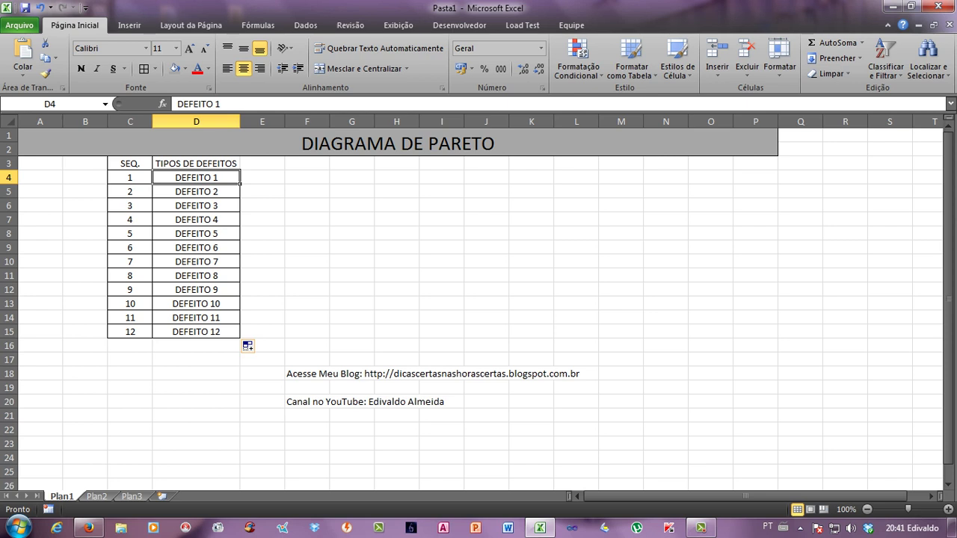
Widen column E to about 17.86.
left_click(262, 177)
left_click(261, 206)
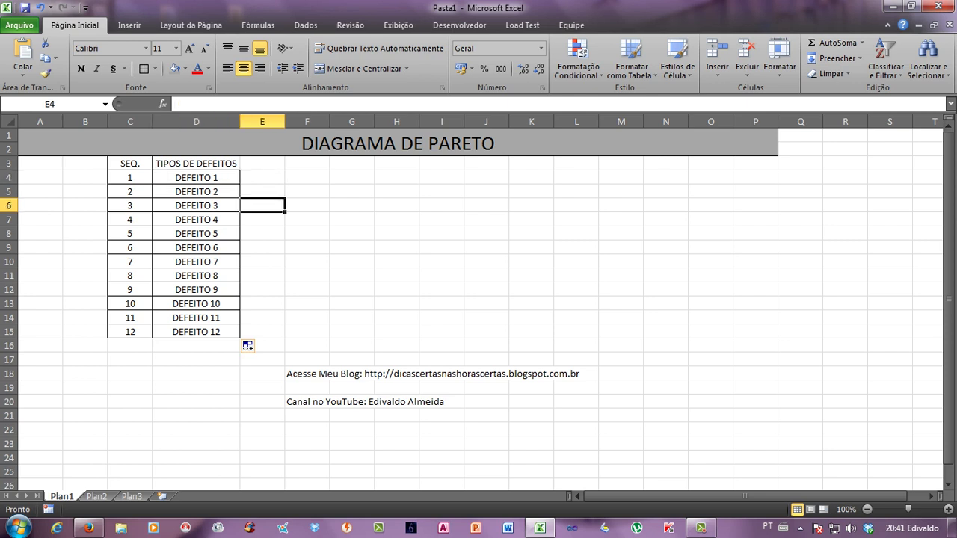
left_click(261, 163)
left_click(195, 163)
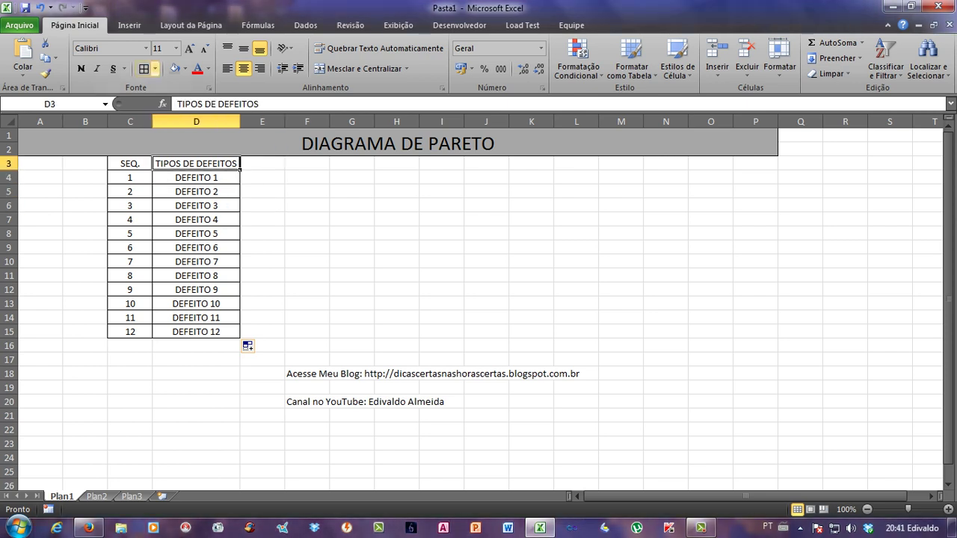
left_click(306, 163)
left_click(261, 163)
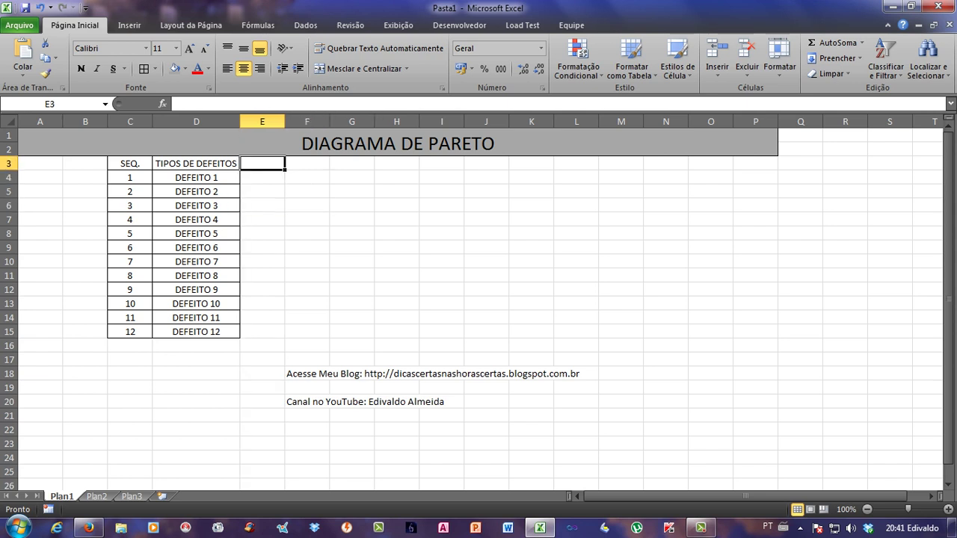
left_click_drag(285, 121, 330, 122)
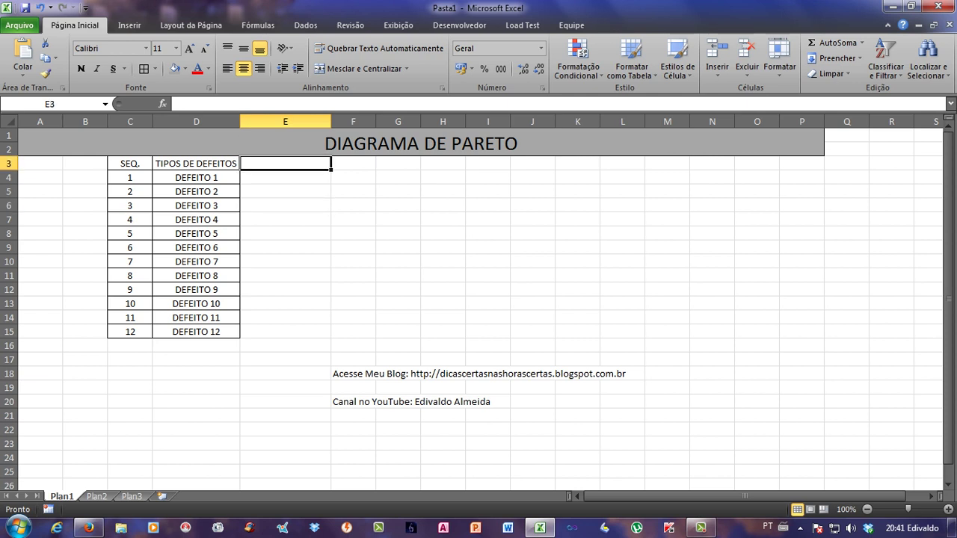
Enter the headers FREQUÊNCIA in E3 and ACUMULADO in F3.
type("FREQ")
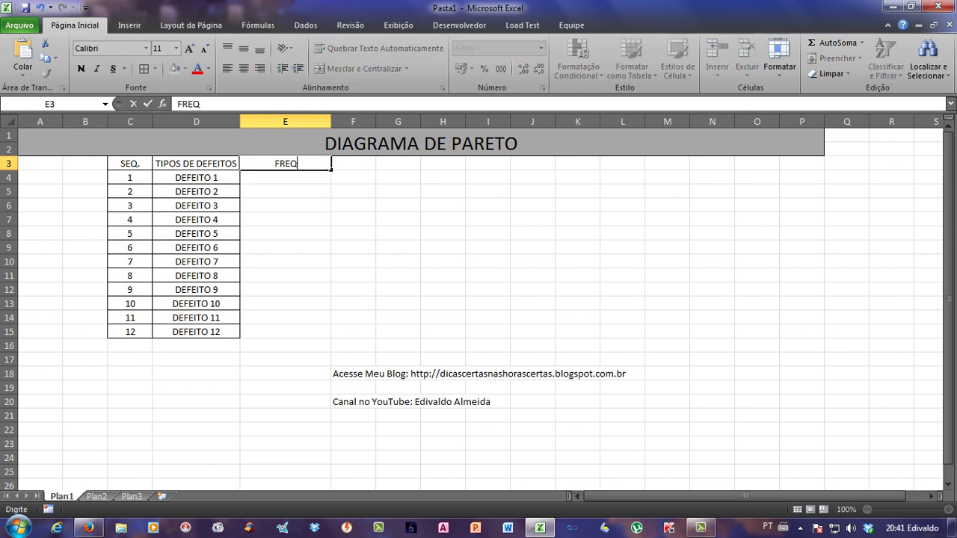
type("U")
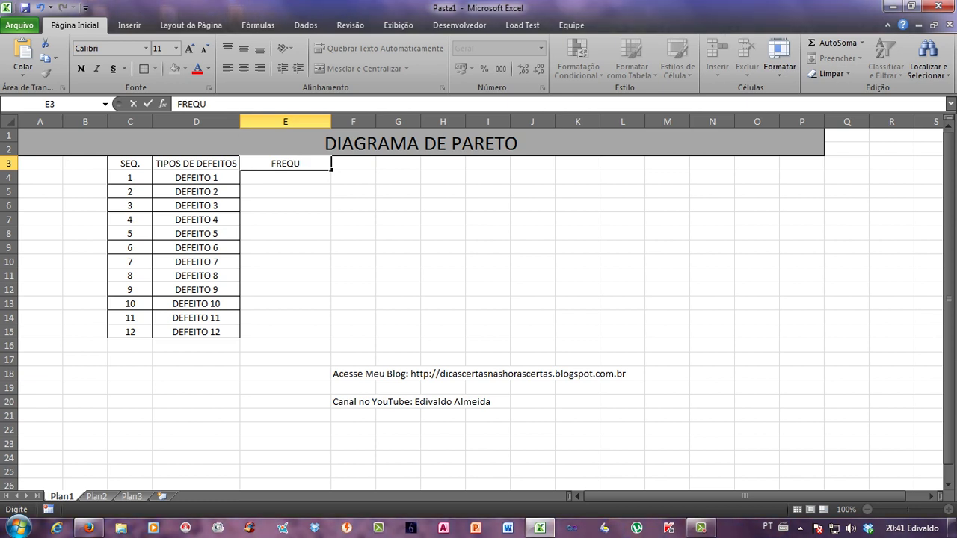
type("ÊN")
type("CIA")
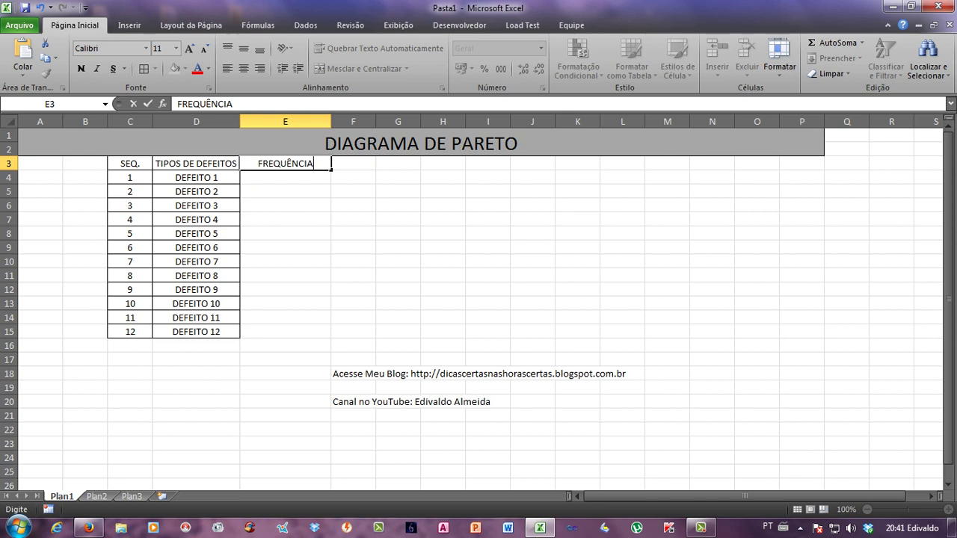
left_click(353, 163)
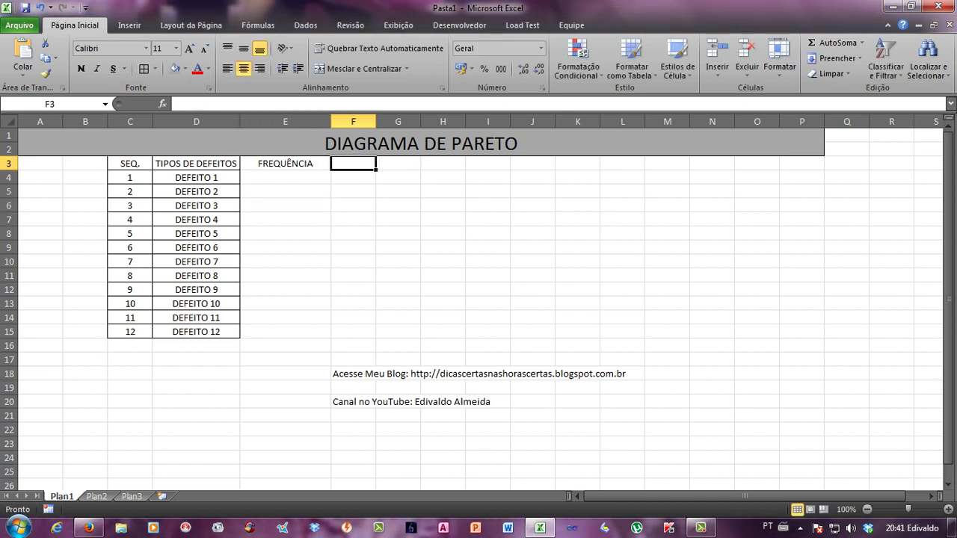
type("ACULK")
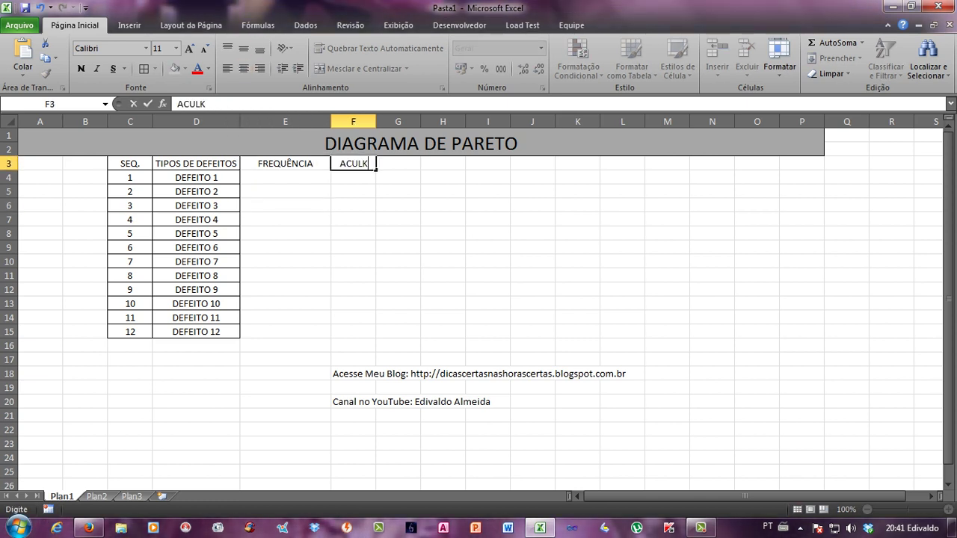
type("O")
key("BackSpace")
key("BackSpace")
key("BackSpace")
key("BackSpace")
type("U")
type("MULADO")
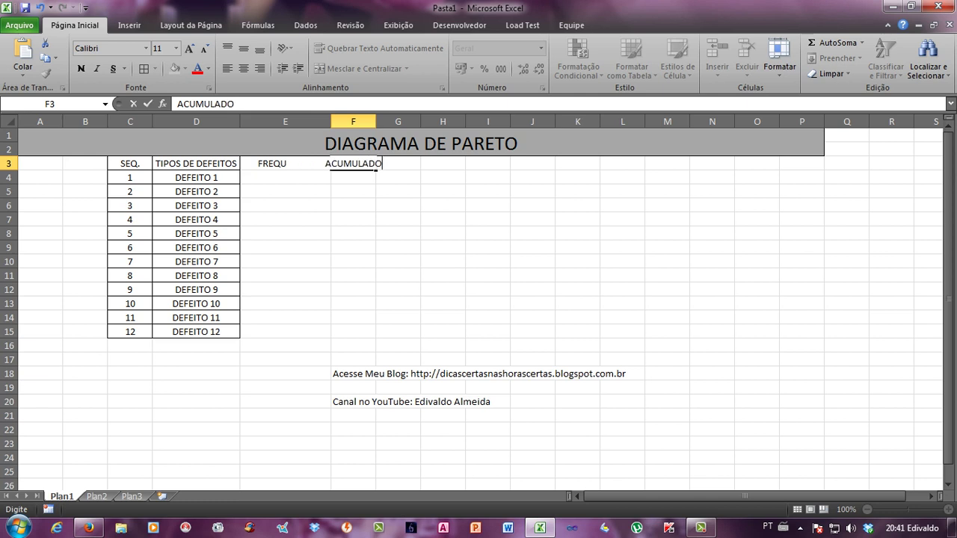
key("Return")
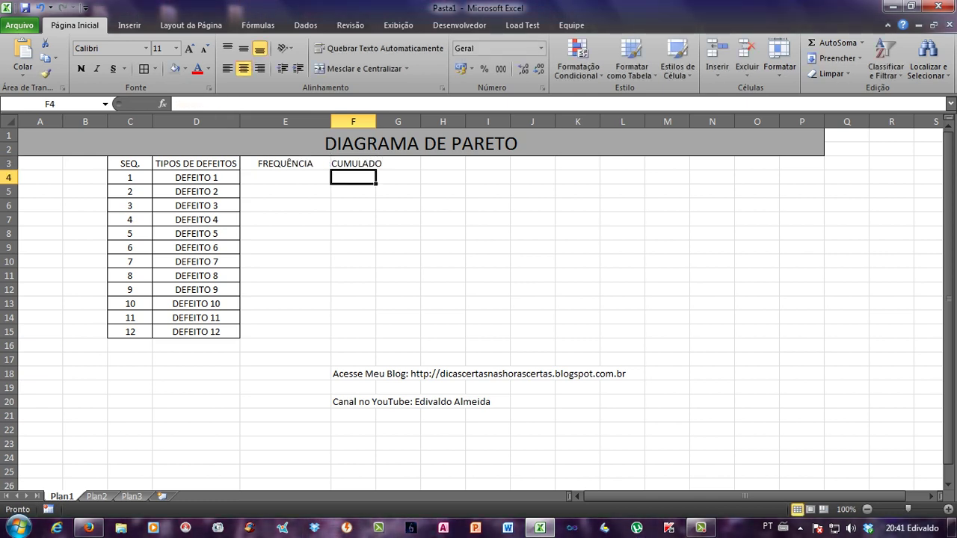
Resize column F to fit the ACUMULADO header.
left_click_drag(375, 121, 637, 121)
left_click(484, 233)
left_click(484, 177)
left_click(484, 163)
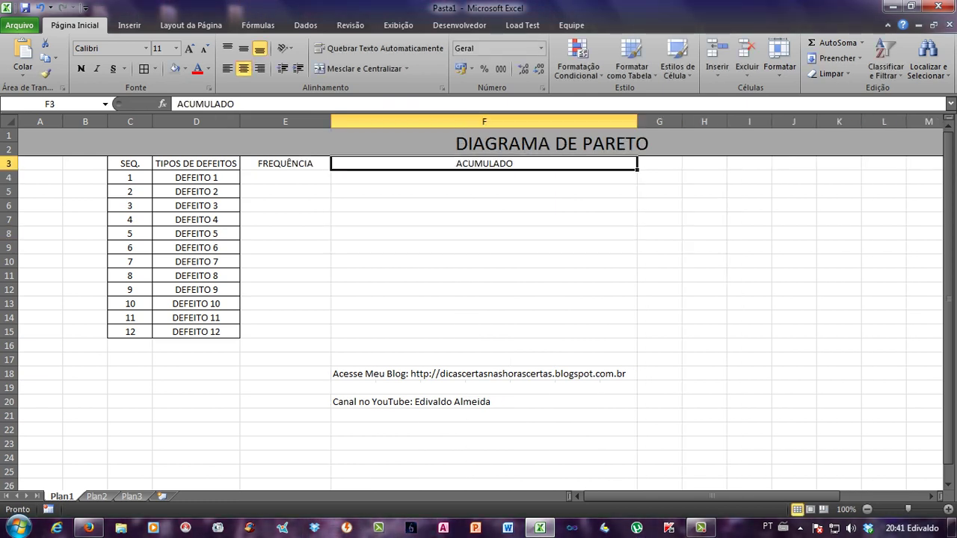
left_click_drag(637, 121, 403, 121)
left_click(425, 178)
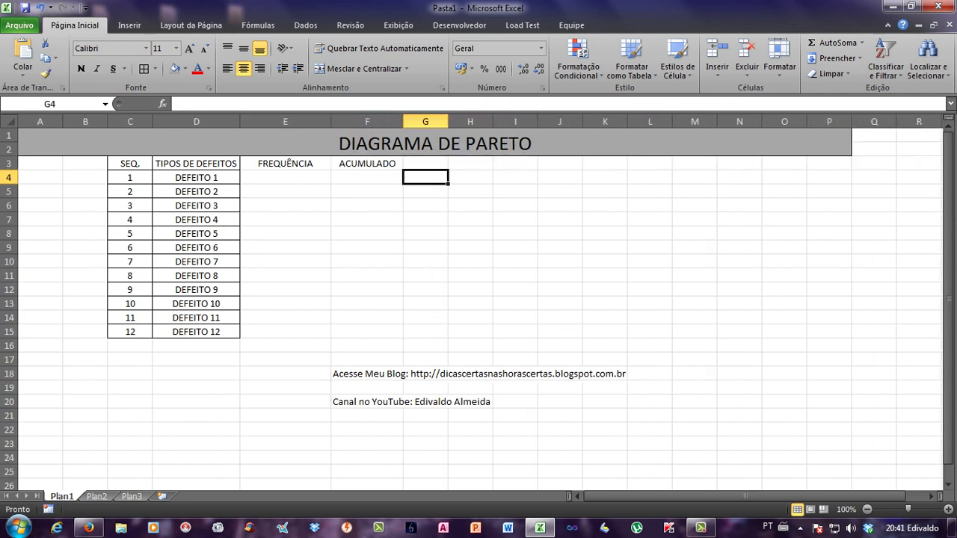
Enter PORCENTAGEM in G3 and widen column G to fit it.
left_click(426, 163)
type("POR")
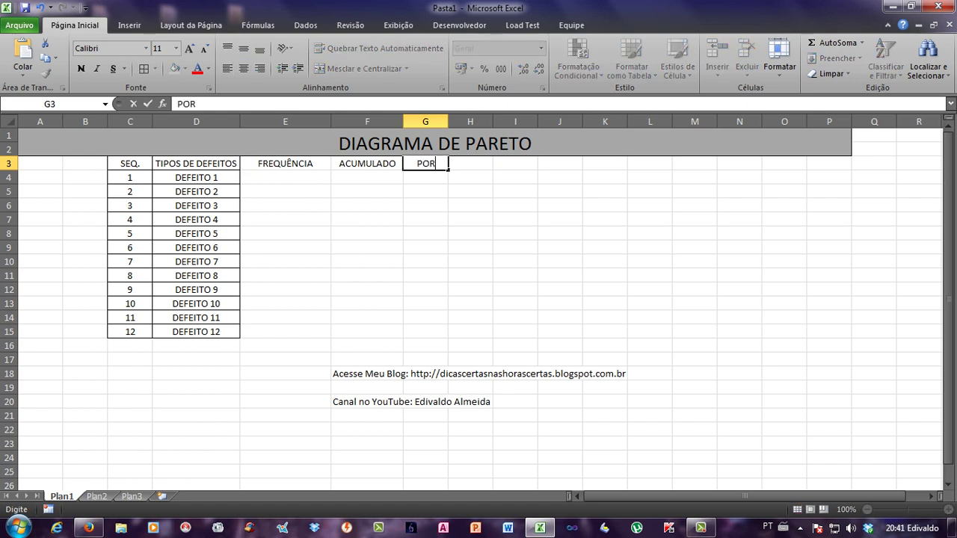
type("CENTAGEM")
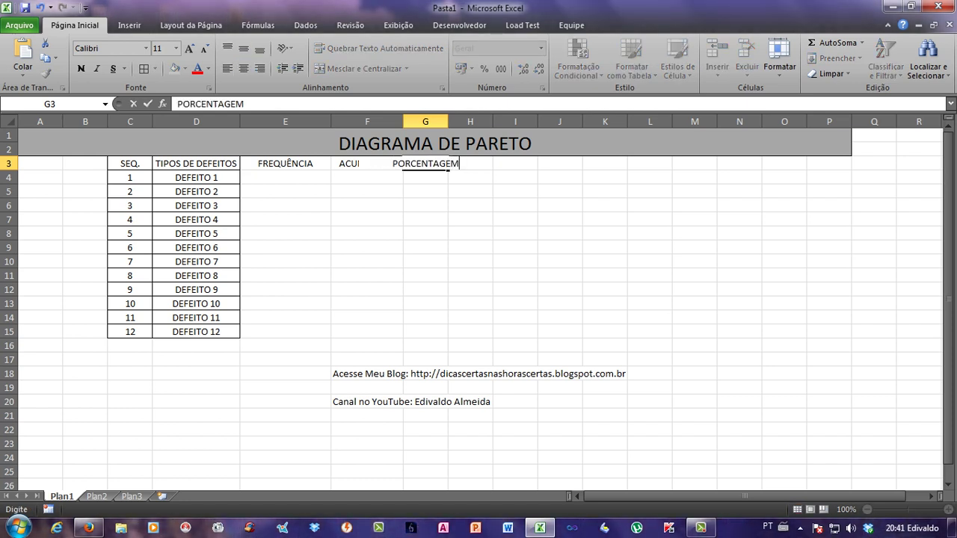
left_click_drag(471, 191, 426, 191)
left_click(446, 164)
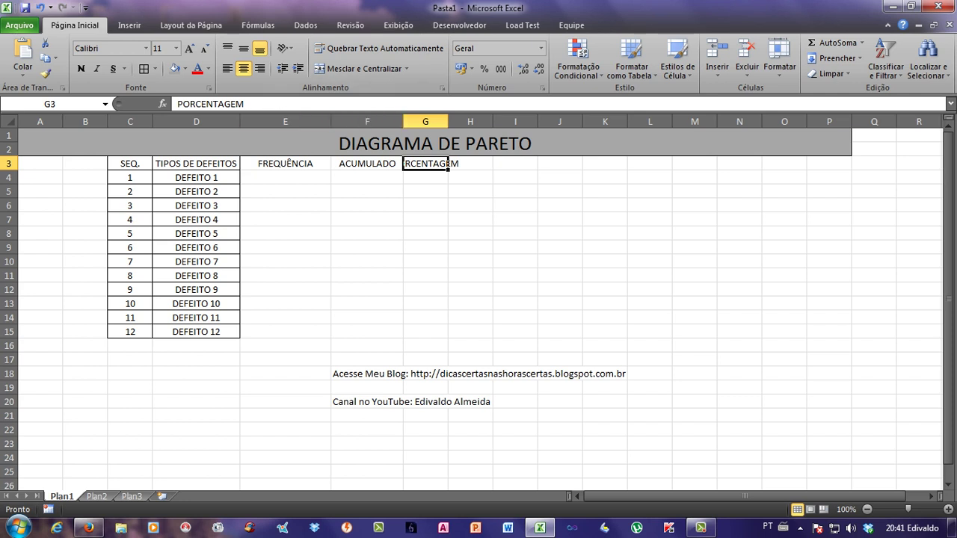
left_click_drag(447, 121, 476, 121)
key("Return")
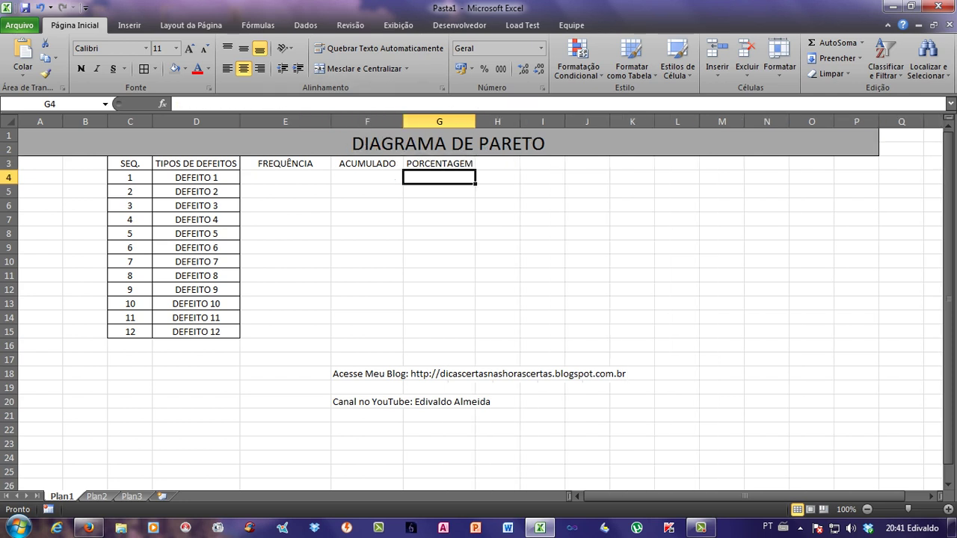
left_click(439, 163)
Apply All Borders to E3:G15.
left_click_drag(285, 163, 439, 332)
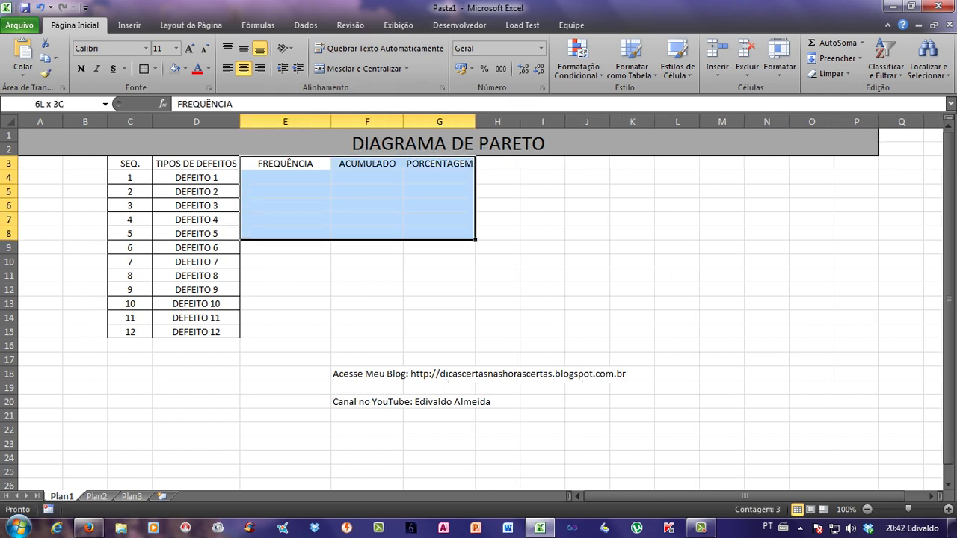
left_click(142, 68)
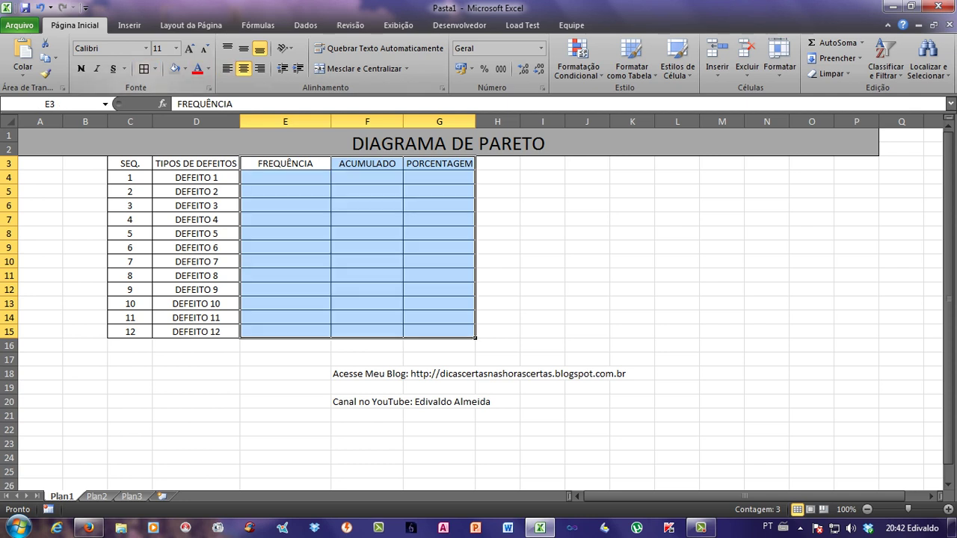
left_click(285, 219)
left_click(284, 177)
left_click(366, 192)
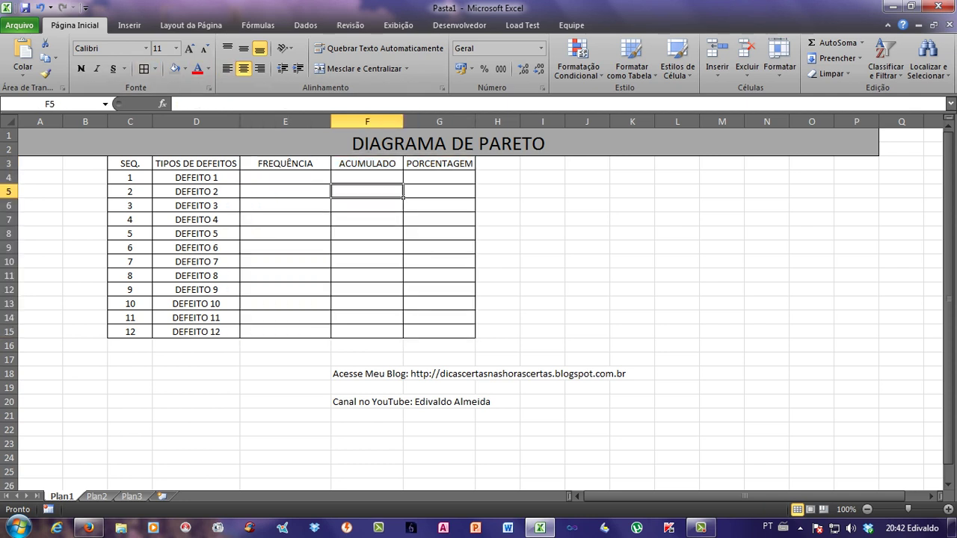
left_click(285, 192)
left_click(366, 177)
Enter frequencies 250 in E4 and 225 in E5.
left_click(285, 219)
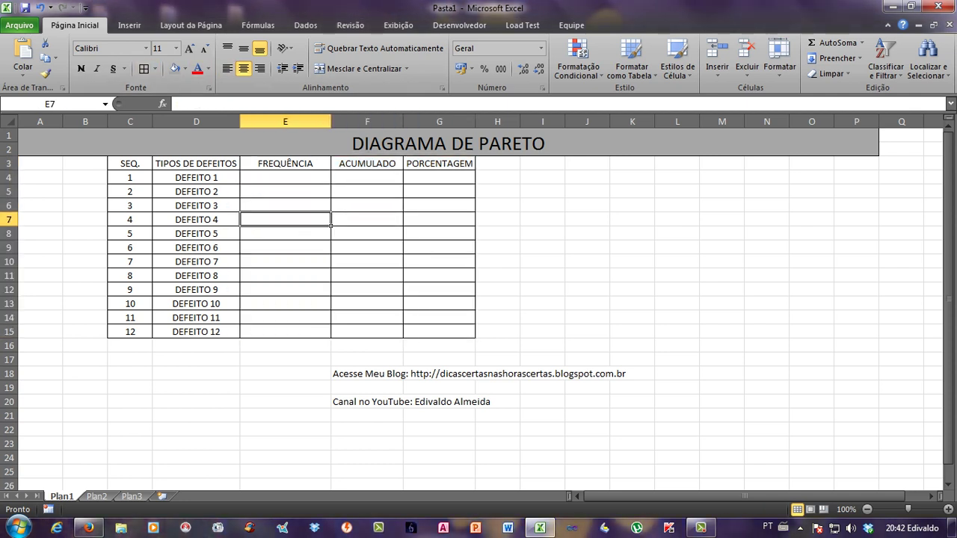
left_click(284, 177)
type("25")
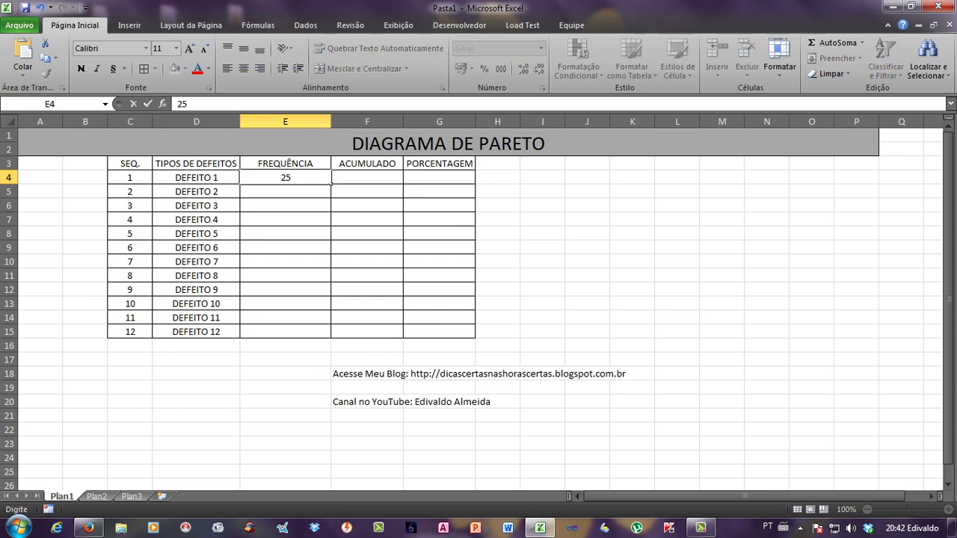
type("0")
key("Return")
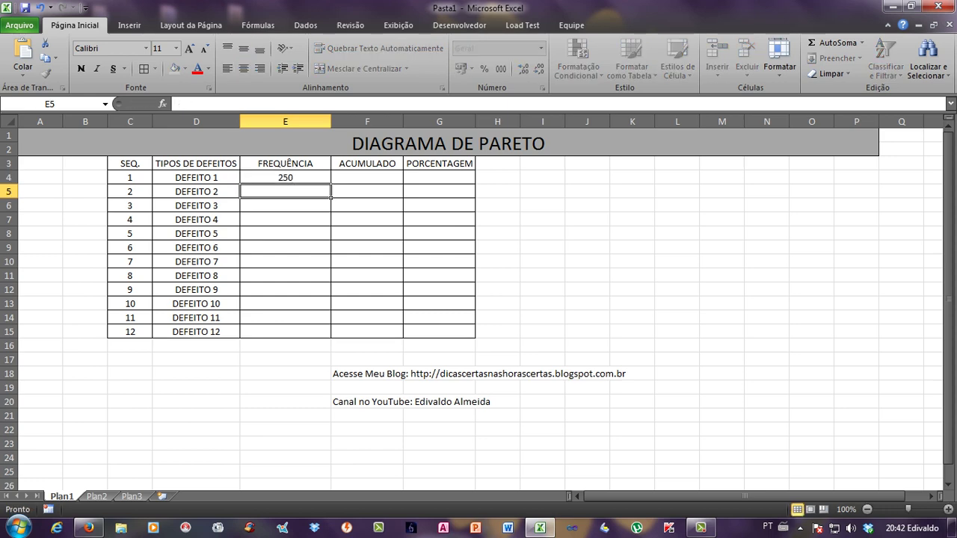
type("22")
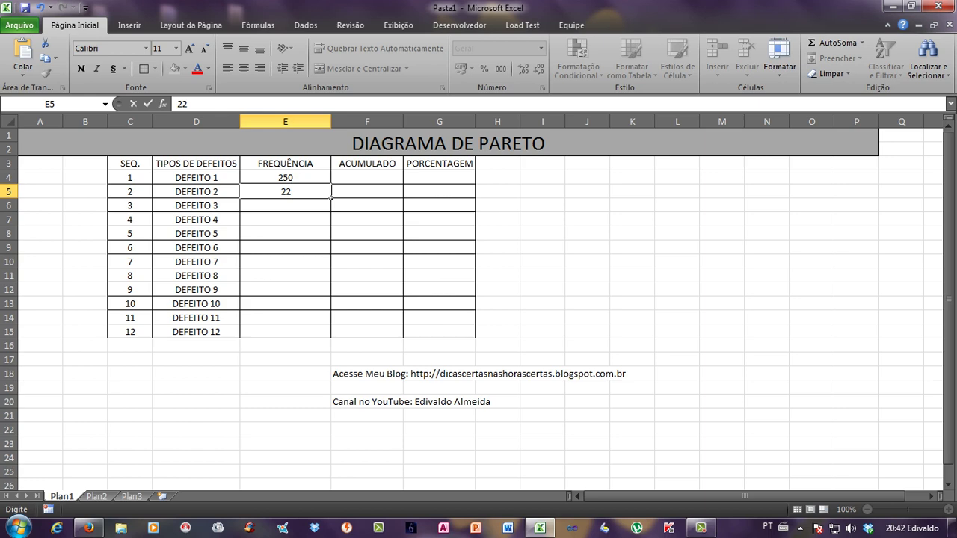
type("5")
key("Return")
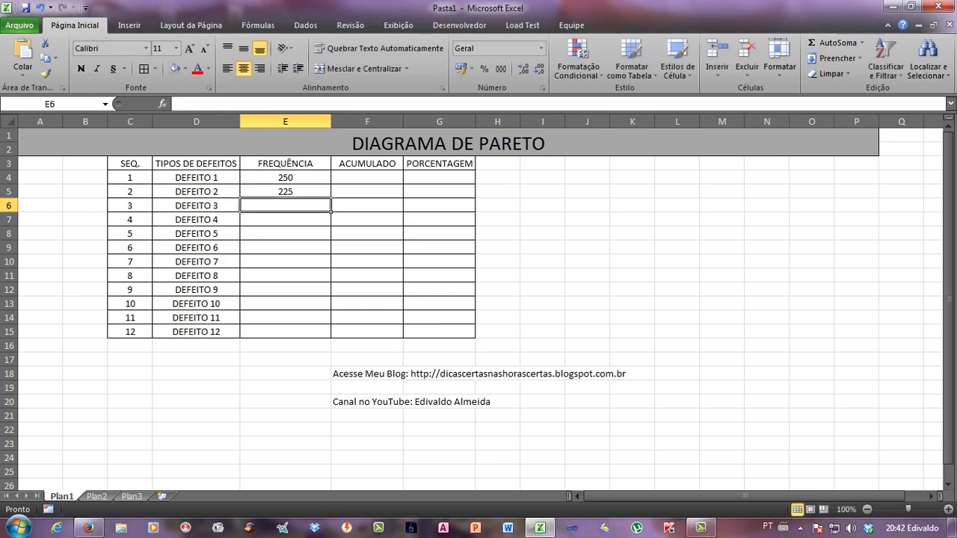
Enter 210 in E6 and extend the series down to 75 in E15.
type("2010")
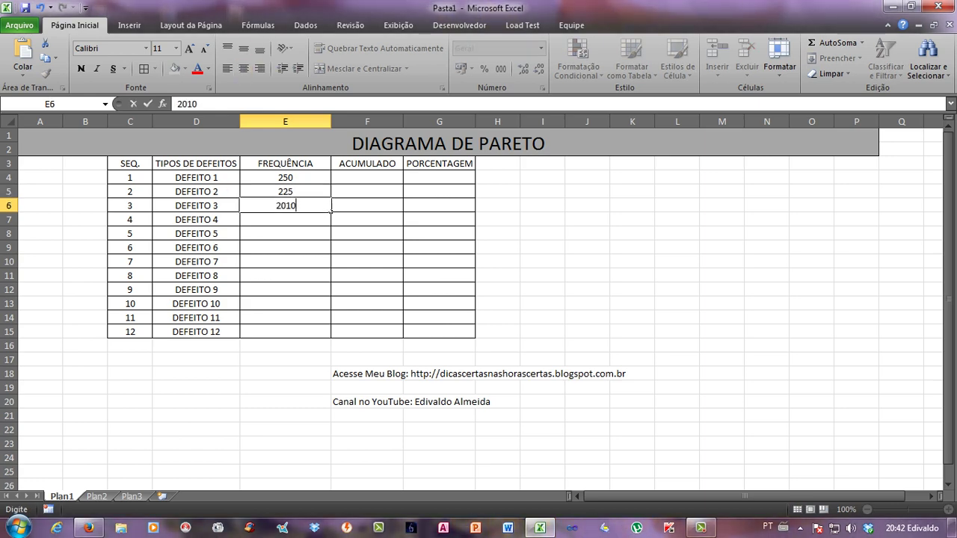
key("BackSpace")
type("0")
key("BackSpace")
key("BackSpace")
key("BackSpace")
type("10")
key("ctrl+Return")
left_click_drag(285, 192, 334, 329)
left_click(285, 331)
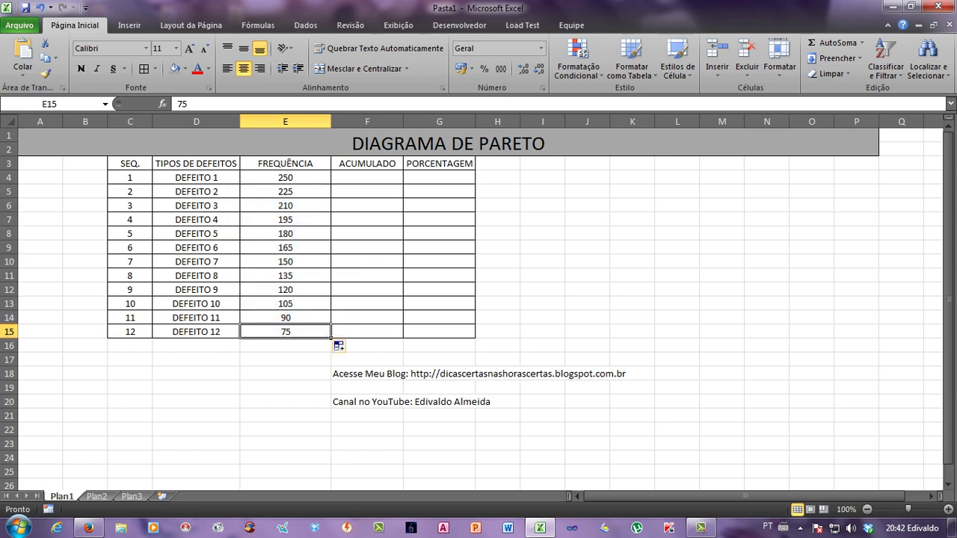
key("Up")
key("Up")
key("Up")
key("Down")
key("Down")
key("Down")
key("Up")
key("Up")
key("Up")
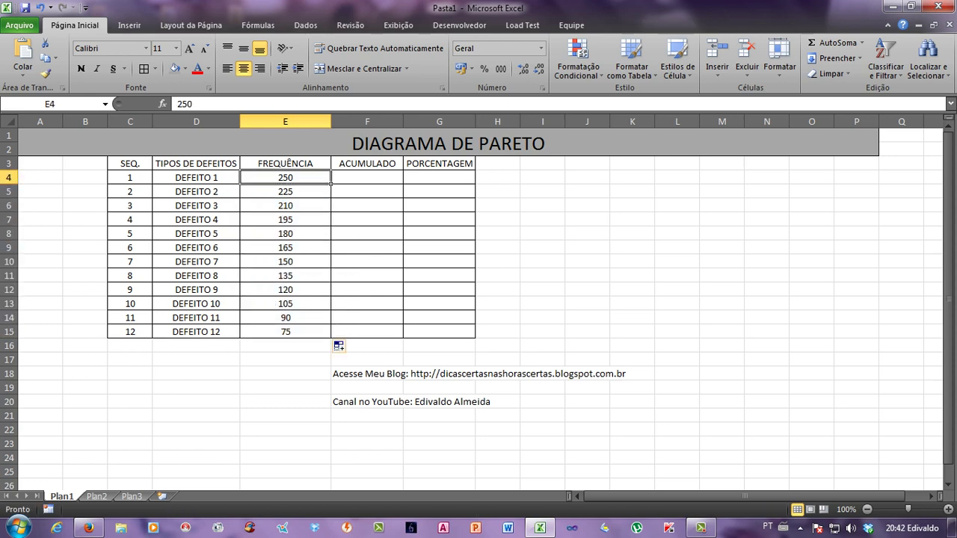
key("ctrl+Down")
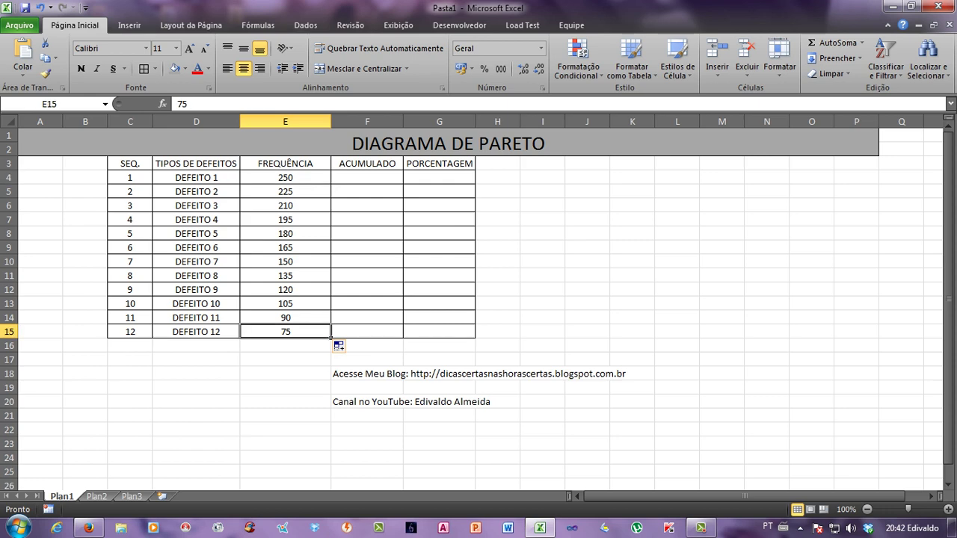
key("Up")
key("Up")
key("Up")
key("ctrl+Down")
key("ctrl+shift+Up")
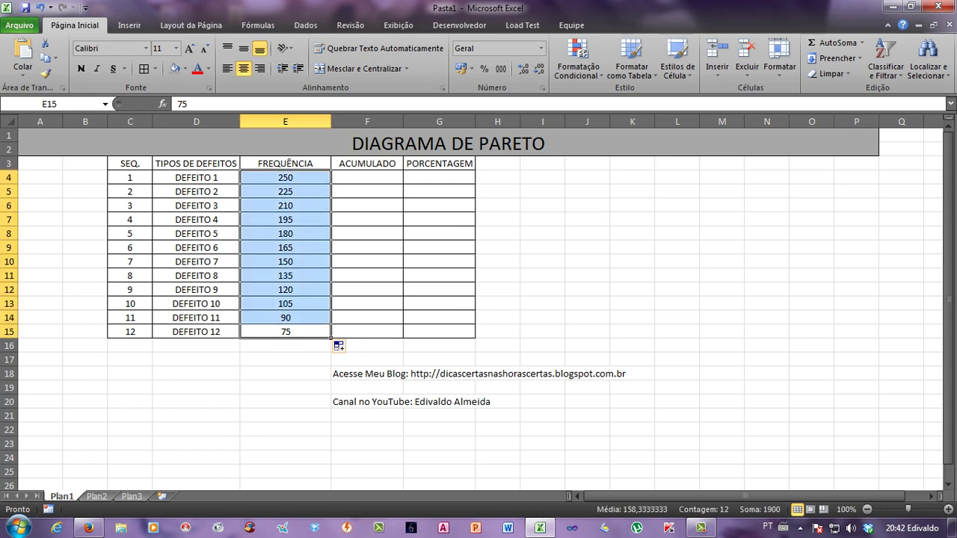
key("ctrl+shift+Down")
key("Up")
key("Up")
key("Up")
key("Up")
key("Up")
key("Up")
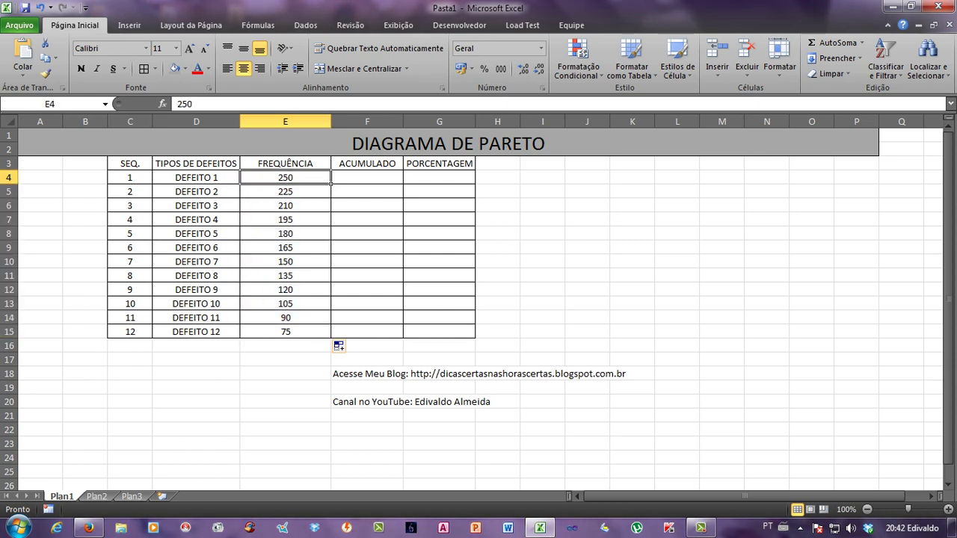
key("Right")
key("Down")
key("Left")
key("Up")
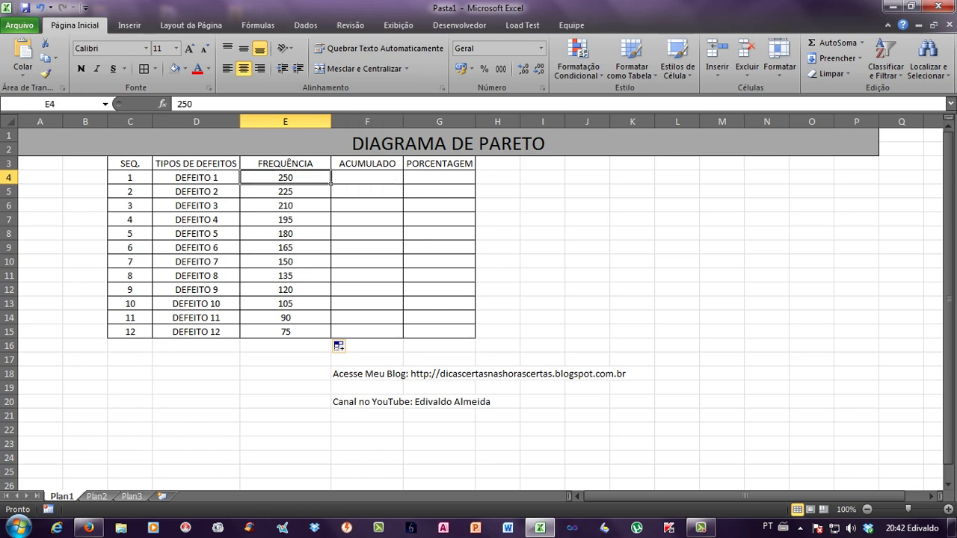
key("Left")
key("Down")
key("Up")
key("Right")
key("Down")
key("Left")
key("Down")
key("Down")
key("Down")
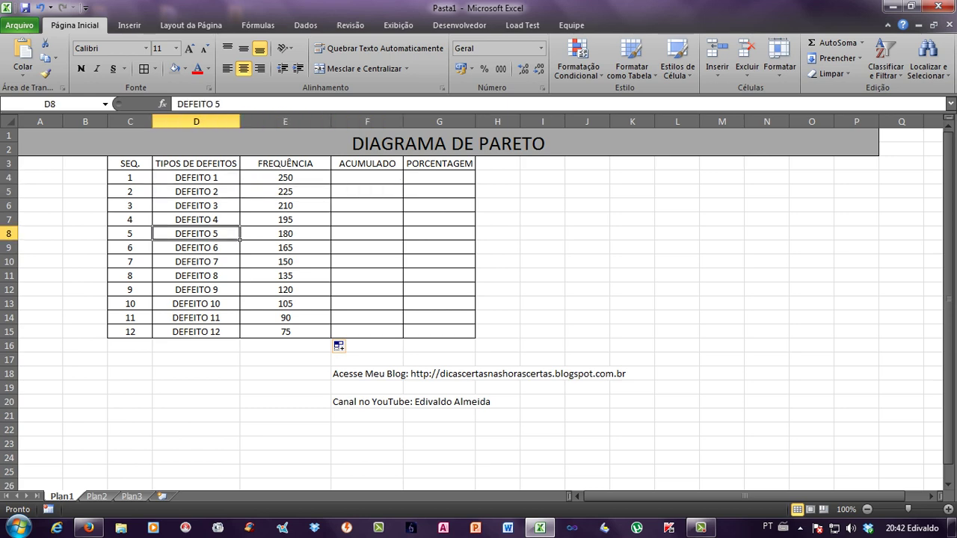
key("Right")
key("Right")
key("Left")
key("Up")
key("Up")
key("Up")
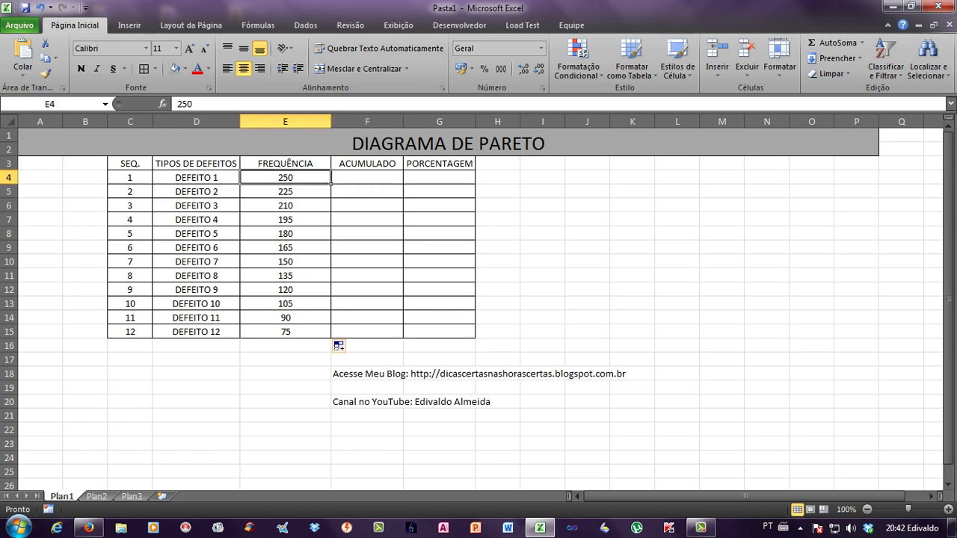
key("Left")
key("Down")
key("Right")
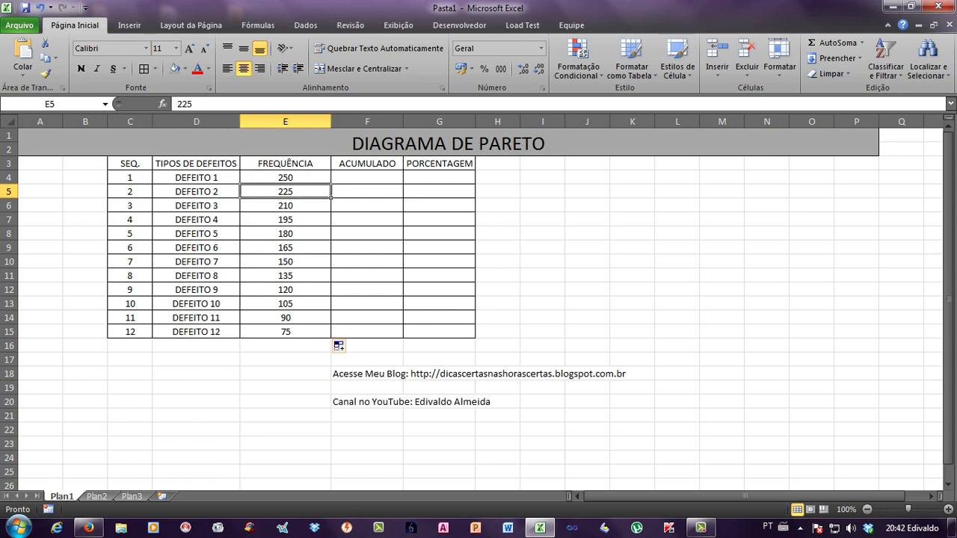
key("Left")
key("Up")
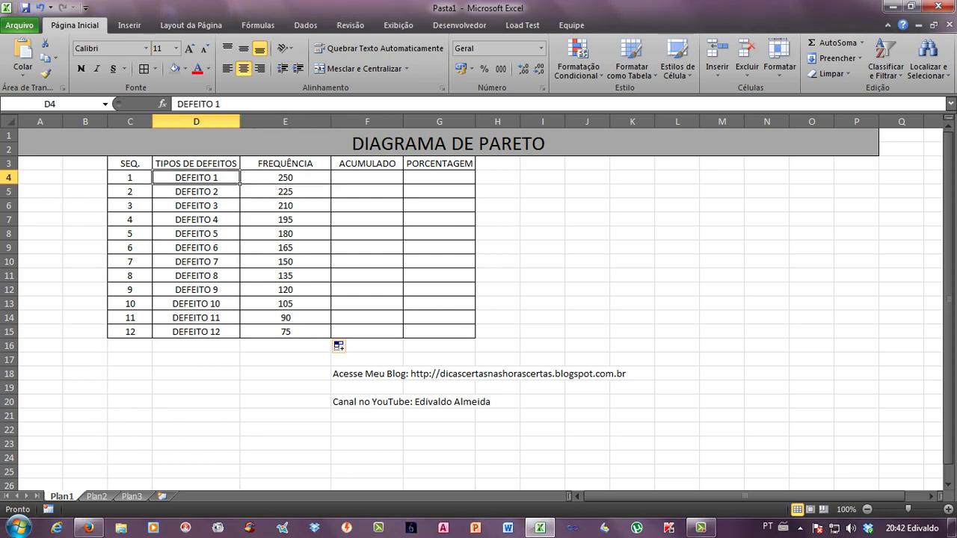
key("Right")
key("Right")
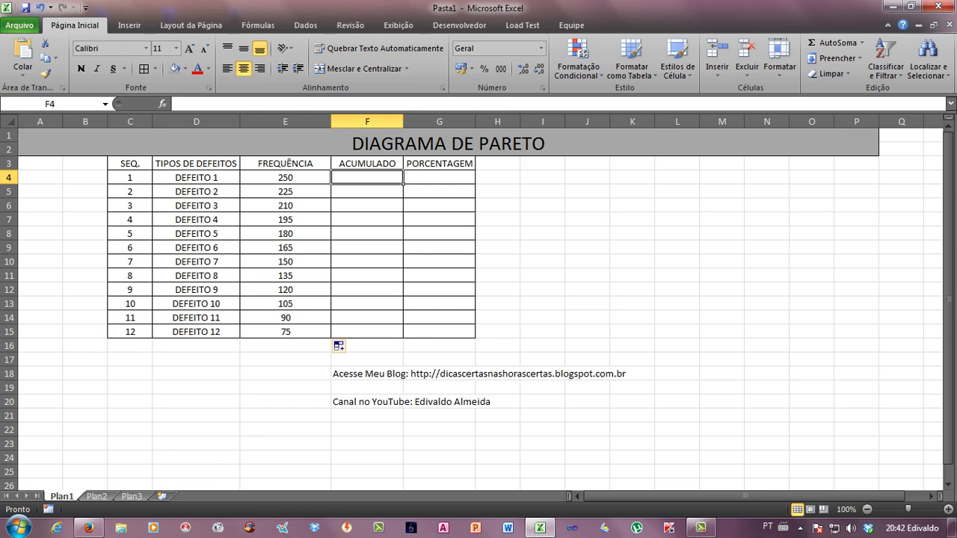
left_click(439, 177)
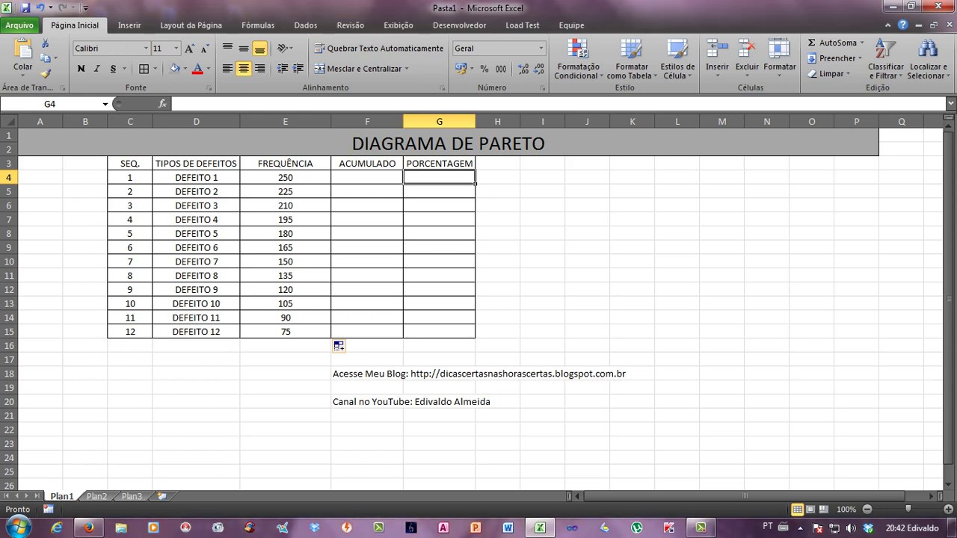
left_click(439, 205)
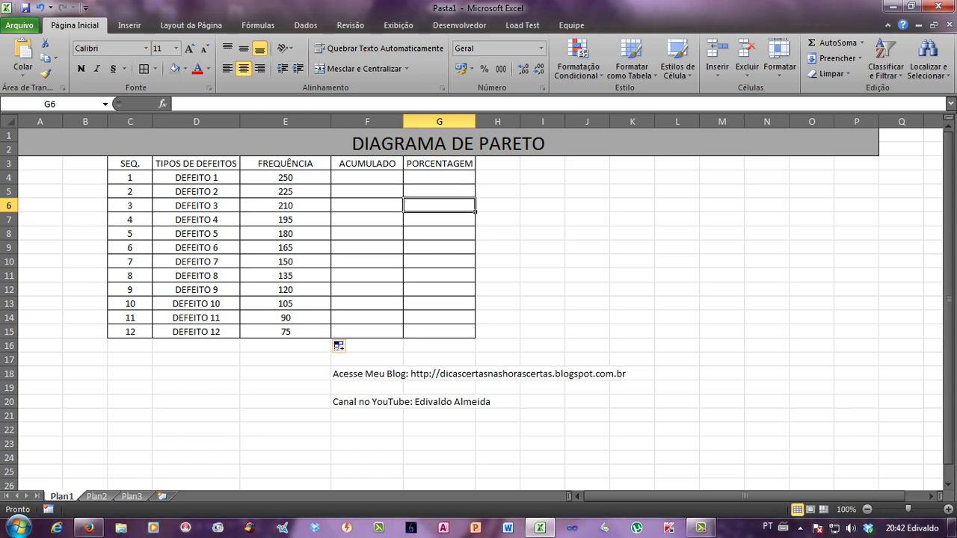
left_click(284, 346)
left_click_drag(130, 345, 196, 345)
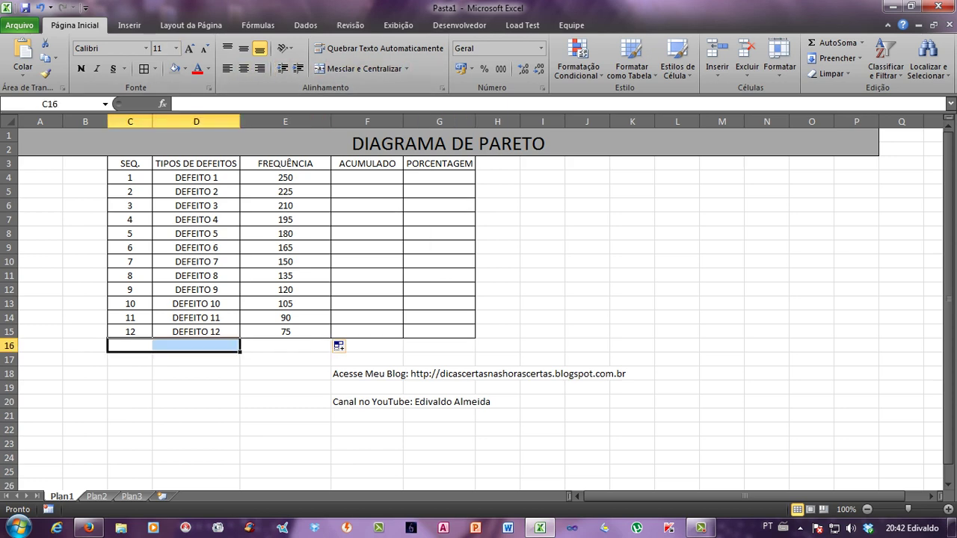
Merge and centre C16:D16 and label it TOTAL.
left_click_drag(130, 345, 196, 345)
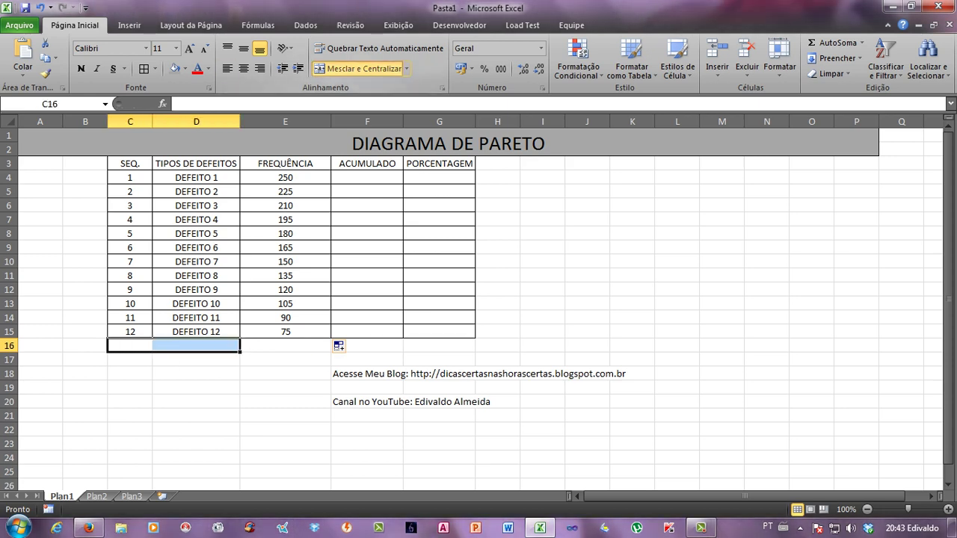
left_click(357, 68)
type("T")
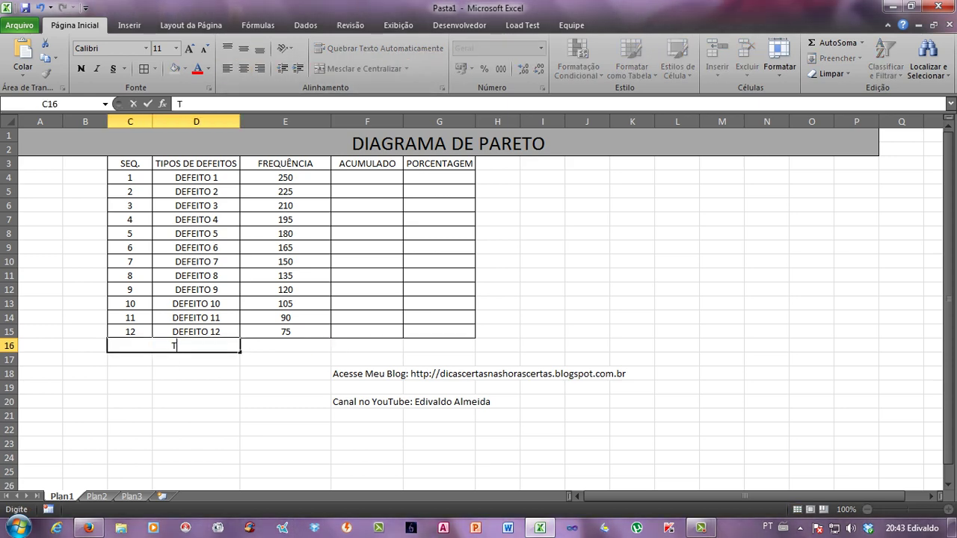
type("OLA")
key("BackSpace")
key("BackSpace")
key("BackSpace")
type("OTA")
type("L")
left_click(196, 387)
Enter =SOMA(E4:E15) in E16 to total the frequencies (1900).
left_click(285, 345)
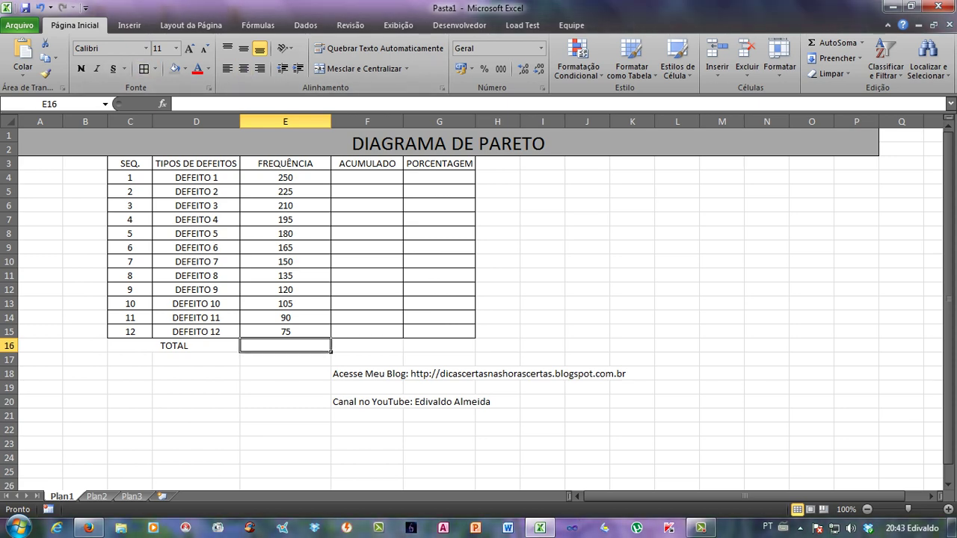
type("=SOM")
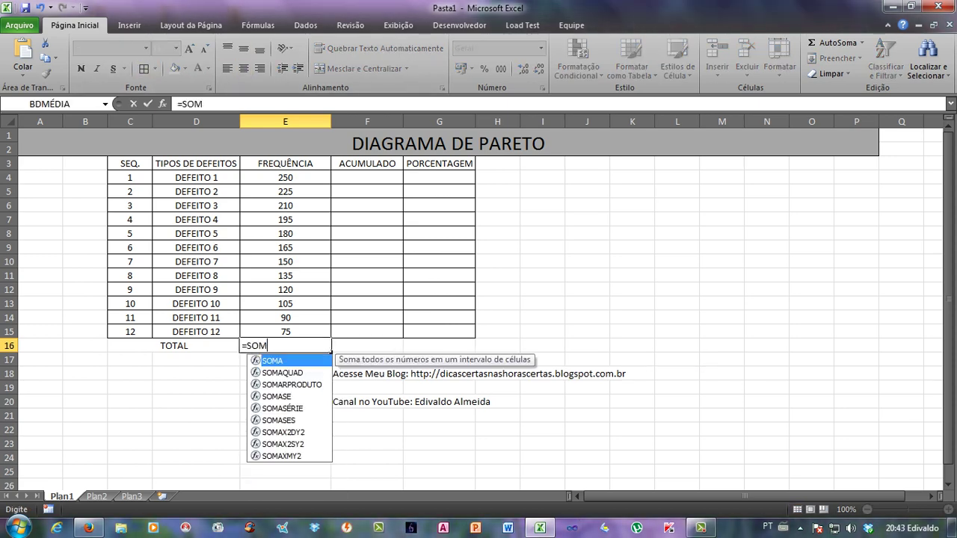
type("A(")
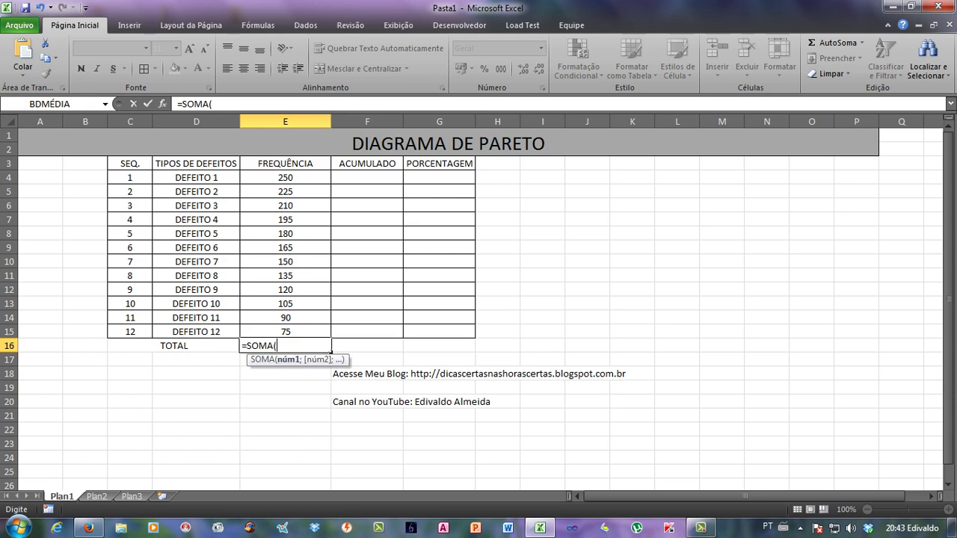
left_click_drag(285, 177, 327, 333)
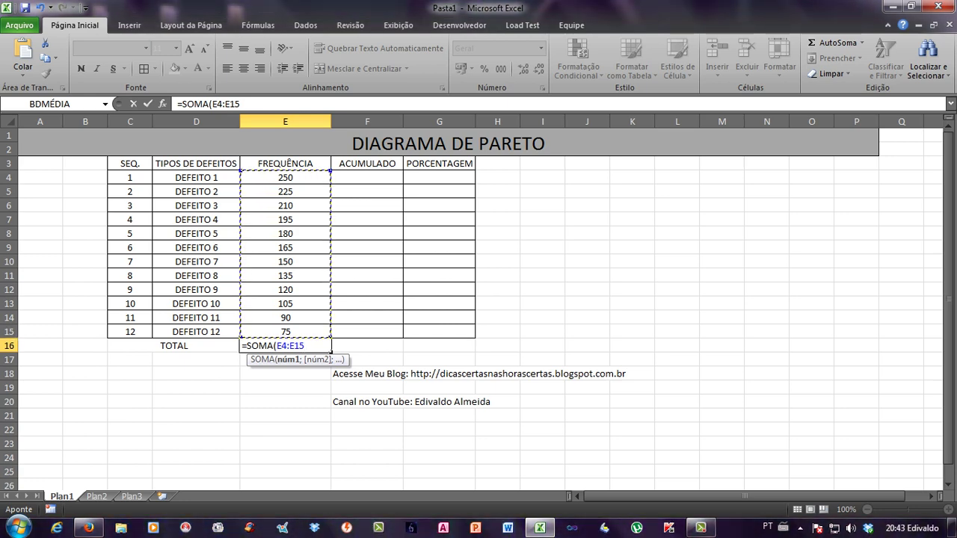
type(")")
key("Return")
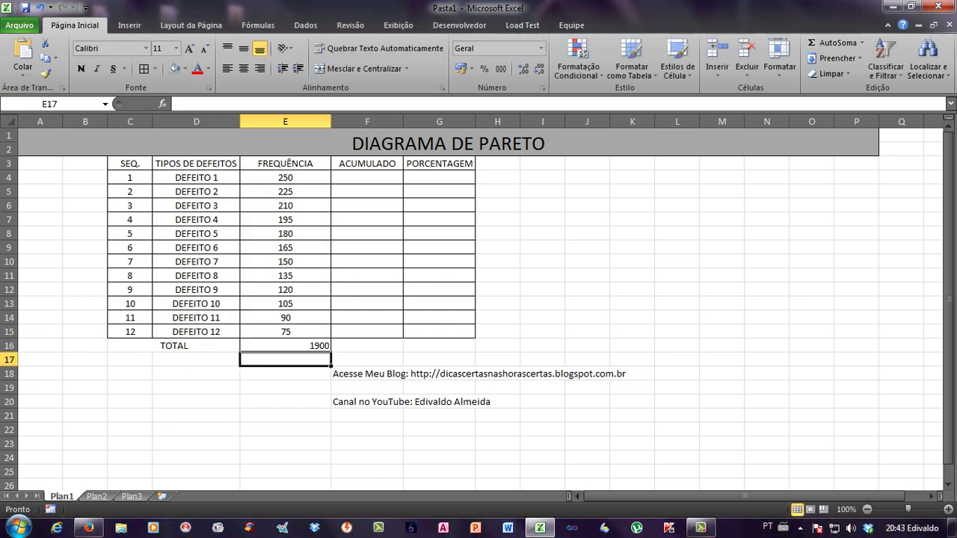
Give the TOTAL row C16:E16 a light olive fill.
left_click(285, 346)
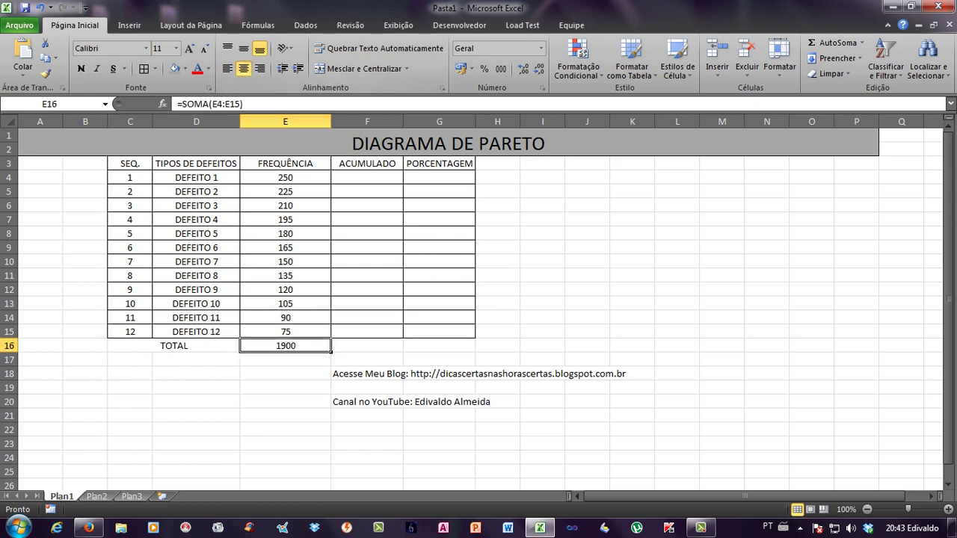
left_click_drag(174, 345, 285, 345)
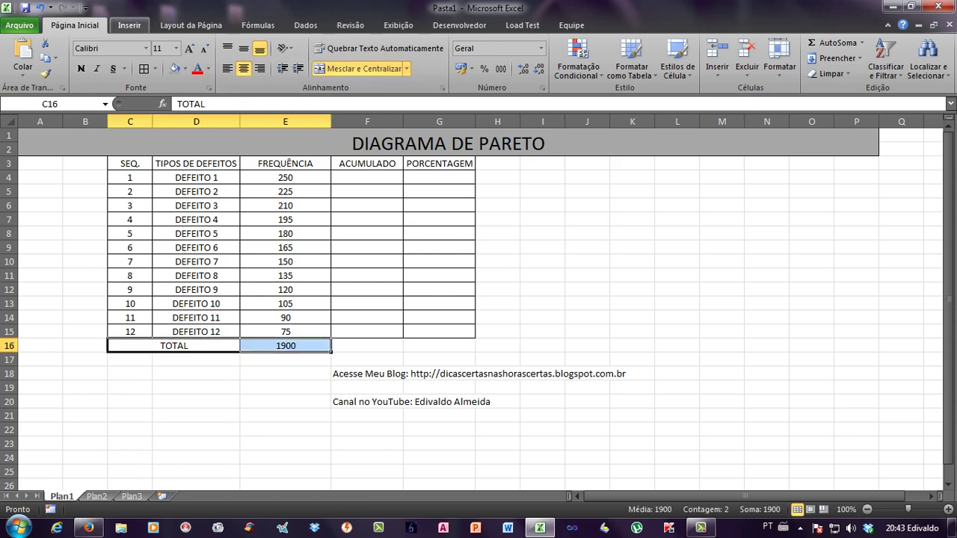
left_click(184, 68)
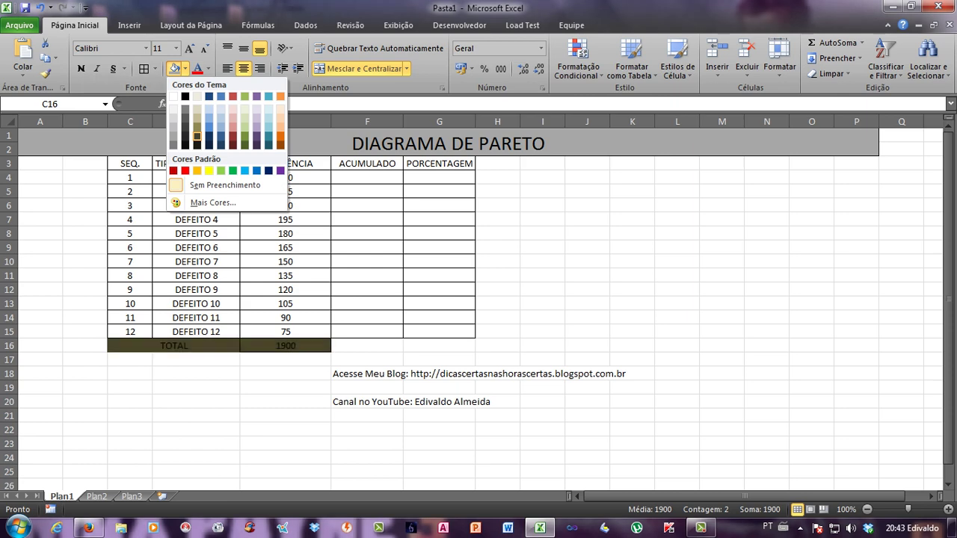
left_click(197, 136)
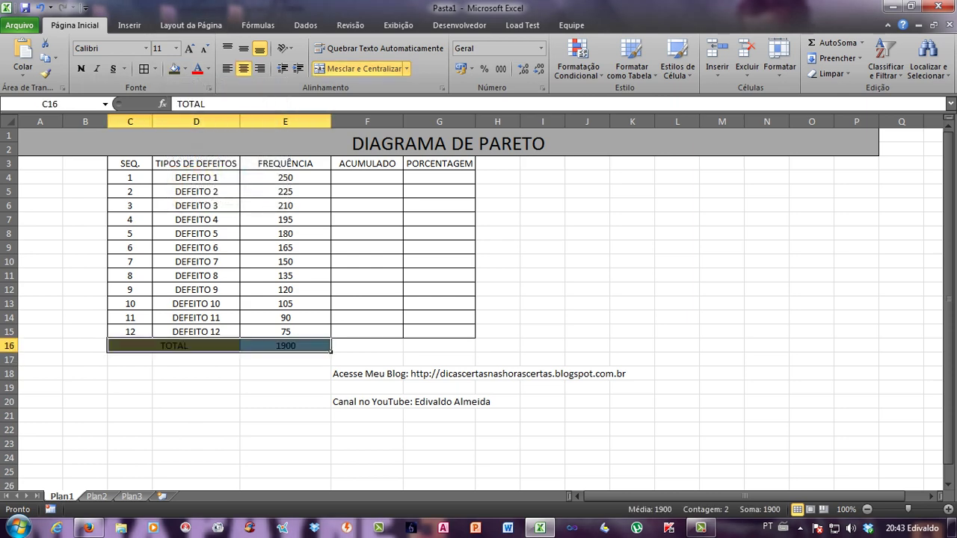
left_click(183, 68)
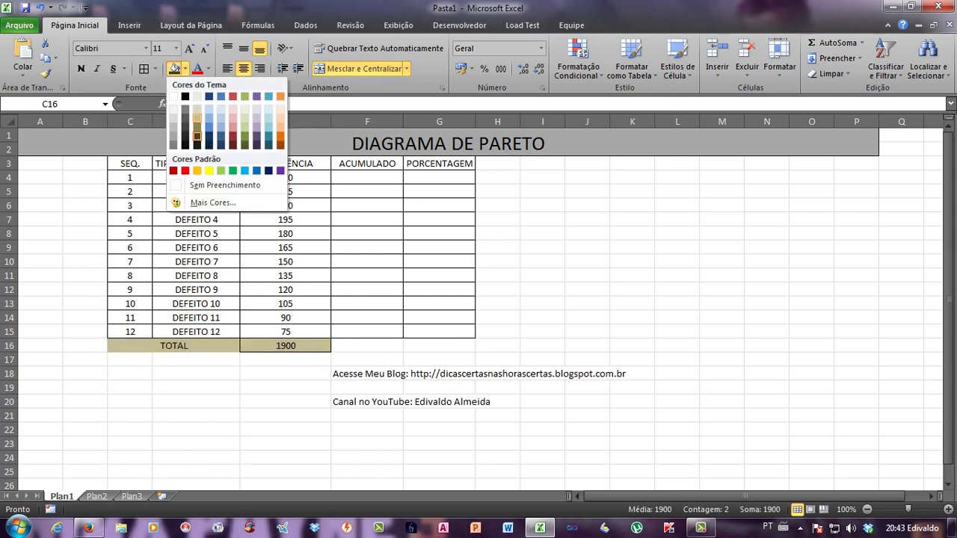
left_click(196, 125)
left_click(196, 359)
left_click(285, 345)
left_click(367, 346)
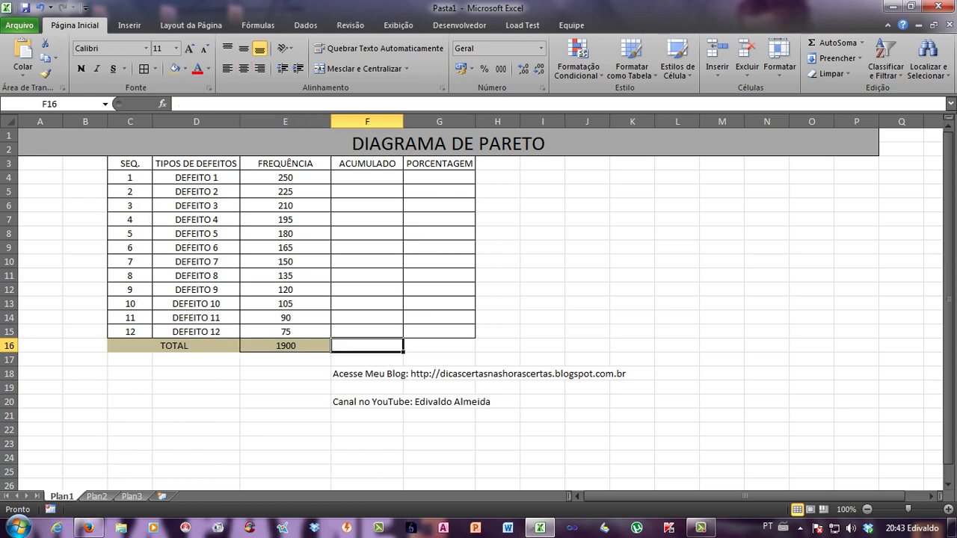
left_click(439, 177)
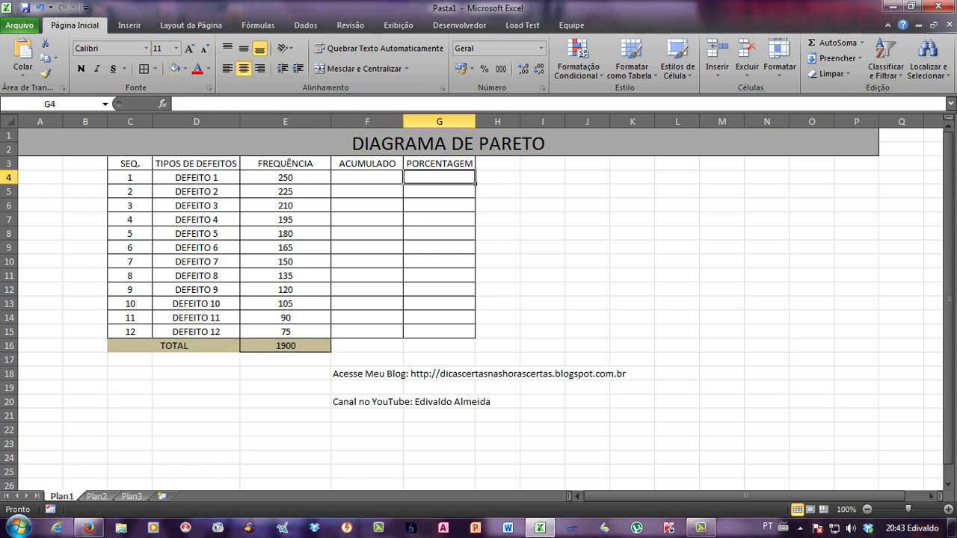
Enter =E4/$E$16 in G4 for the first defect's share of the total.
type("=")
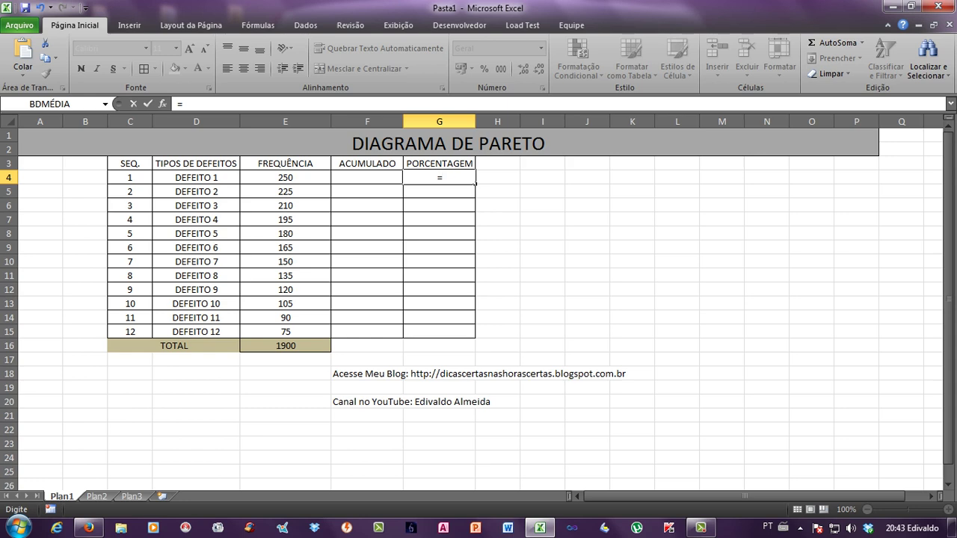
left_click(285, 177)
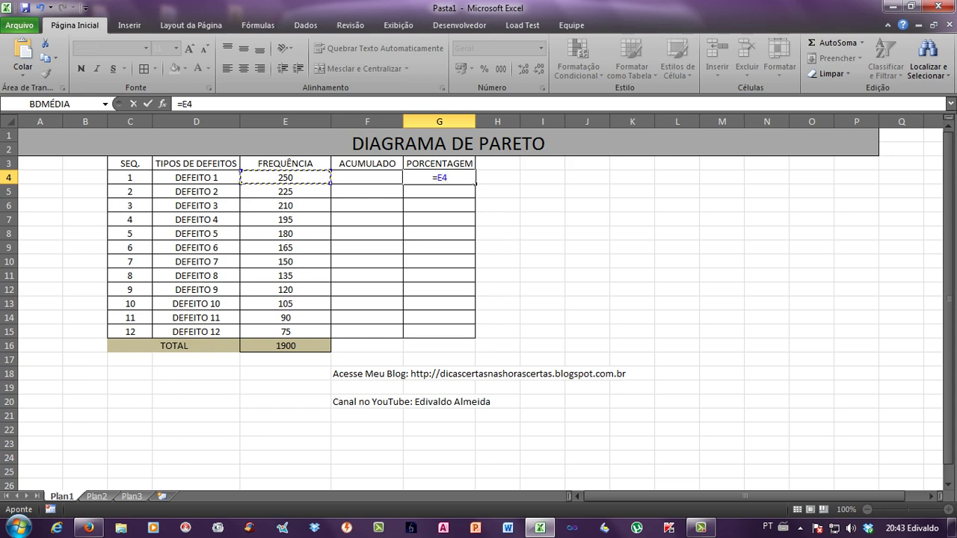
type("/")
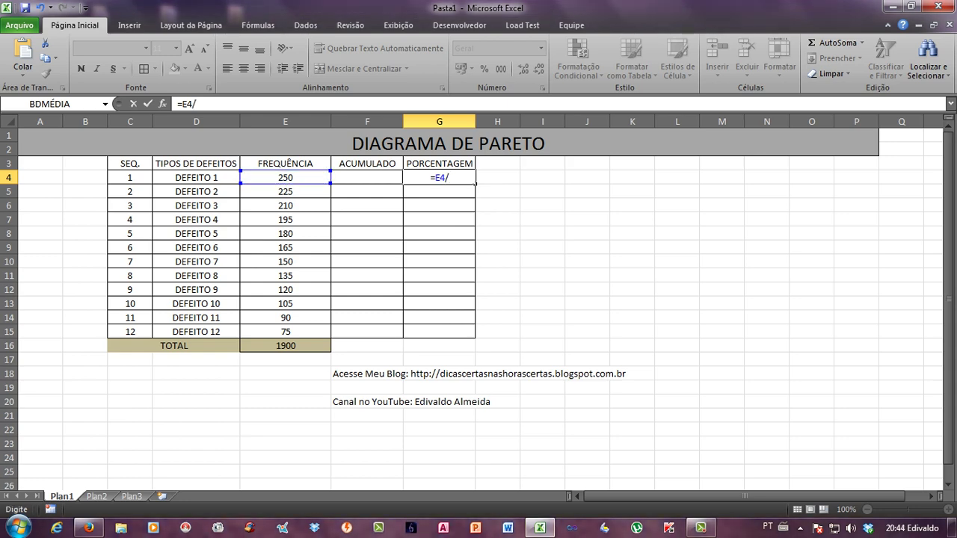
left_click(285, 345)
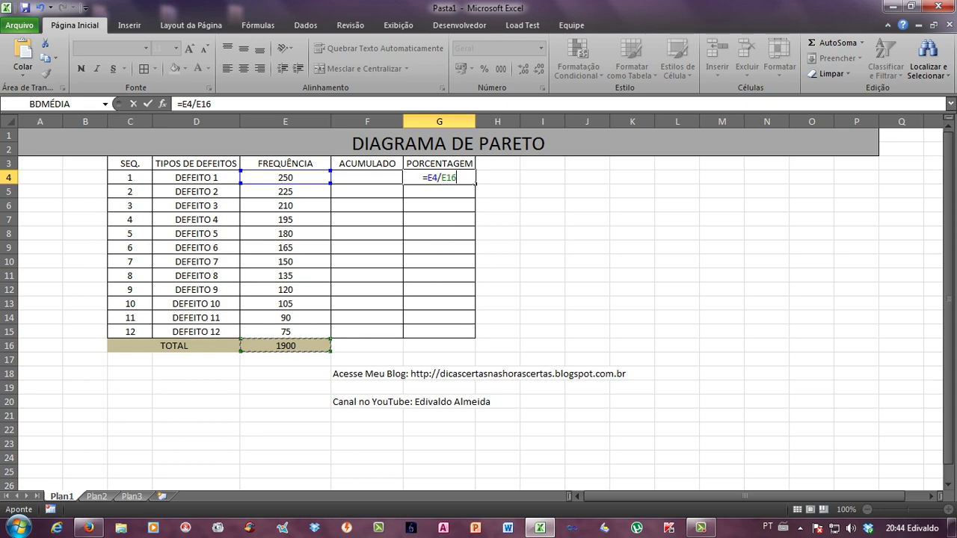
left_click(441, 178)
key("F4")
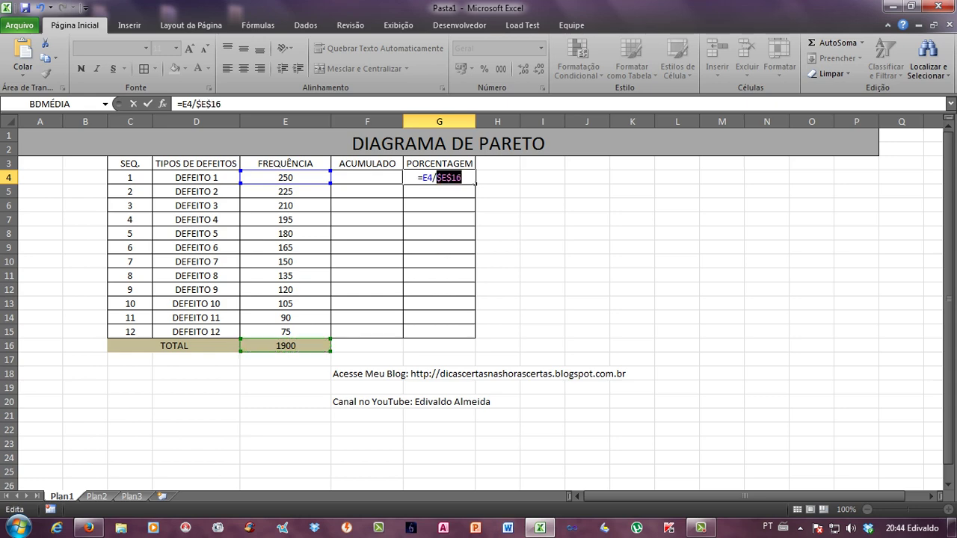
left_click(442, 177)
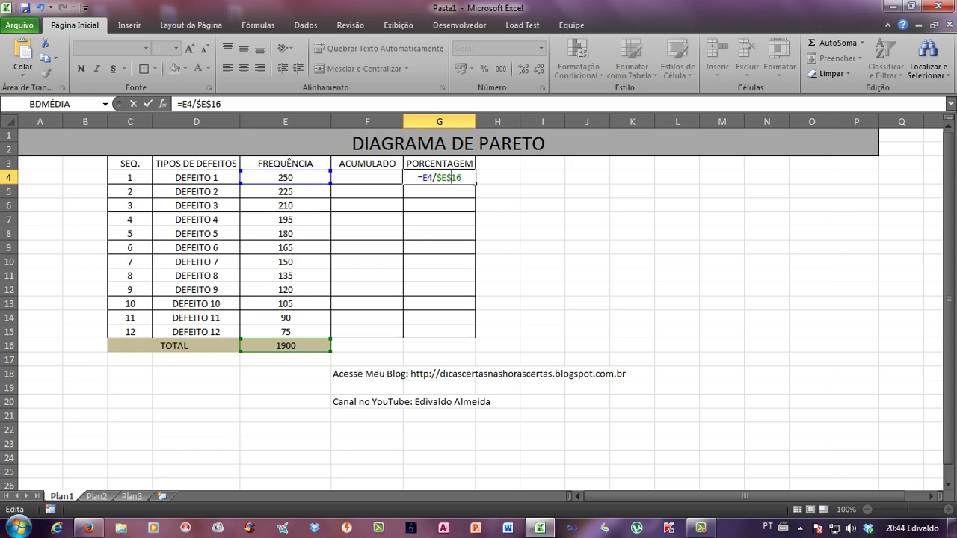
key("Return")
Copy the share formula down to G15 and format the column as percentages.
left_click(439, 177)
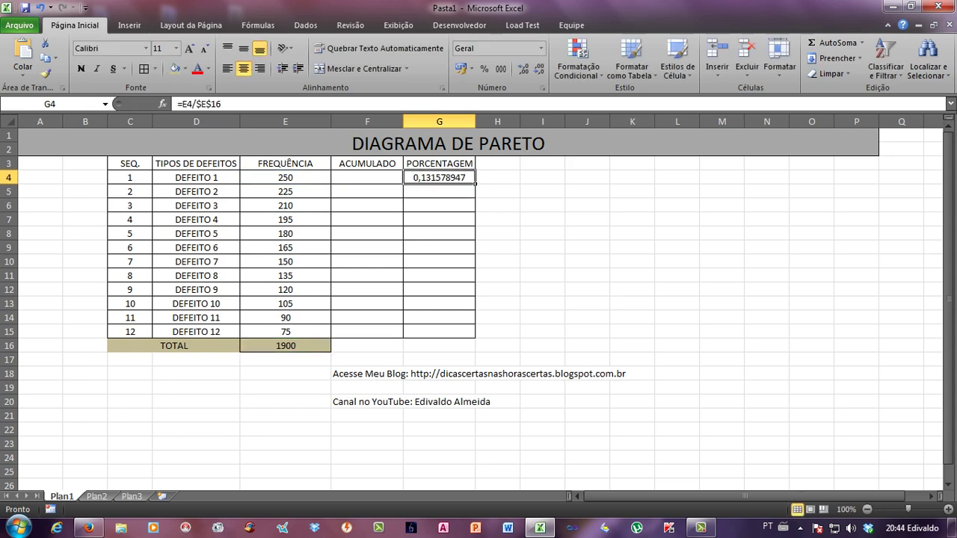
left_click_drag(476, 184, 476, 338)
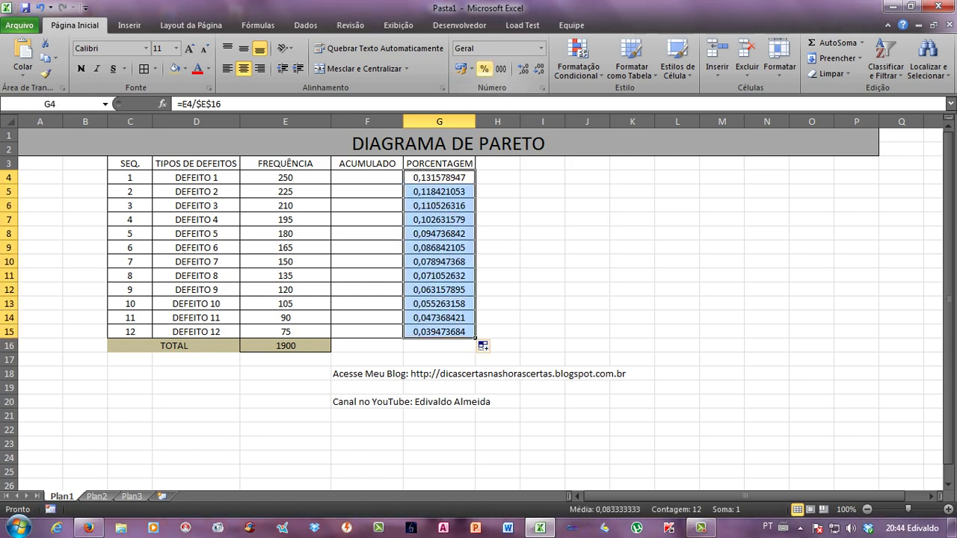
left_click(485, 69)
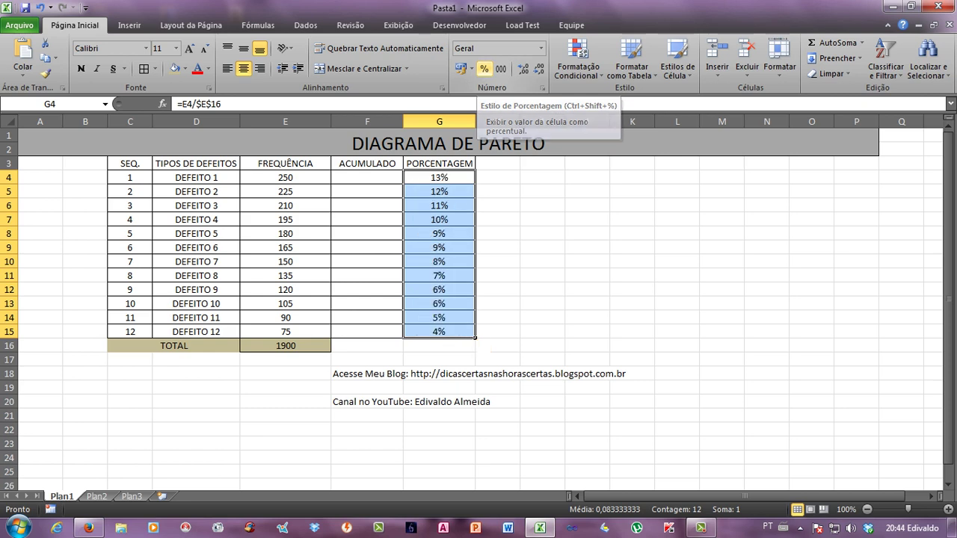
left_click(439, 247)
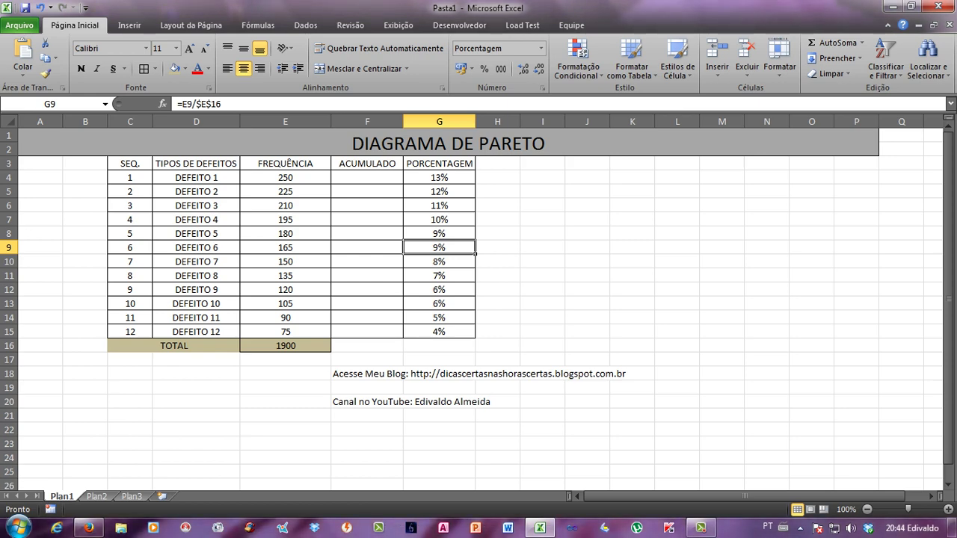
left_click(439, 177)
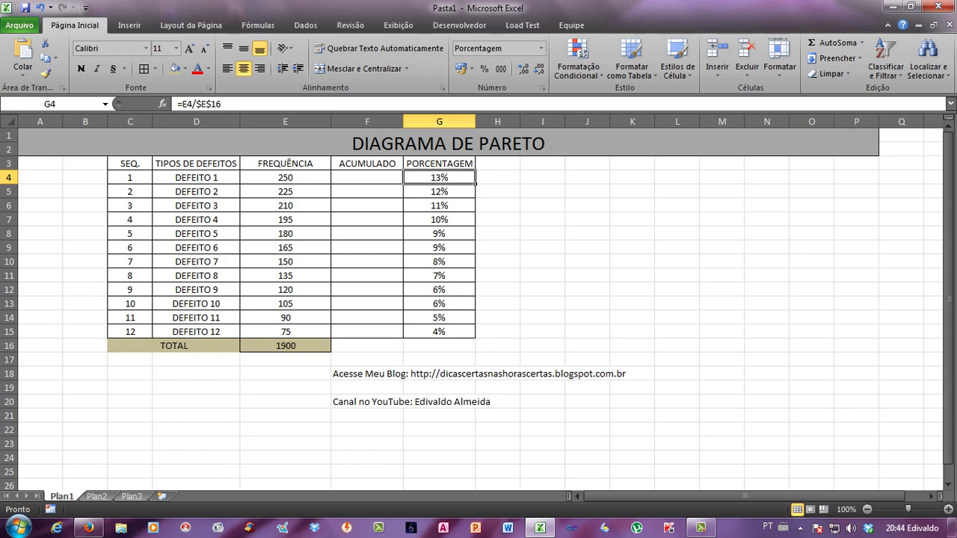
key("F2")
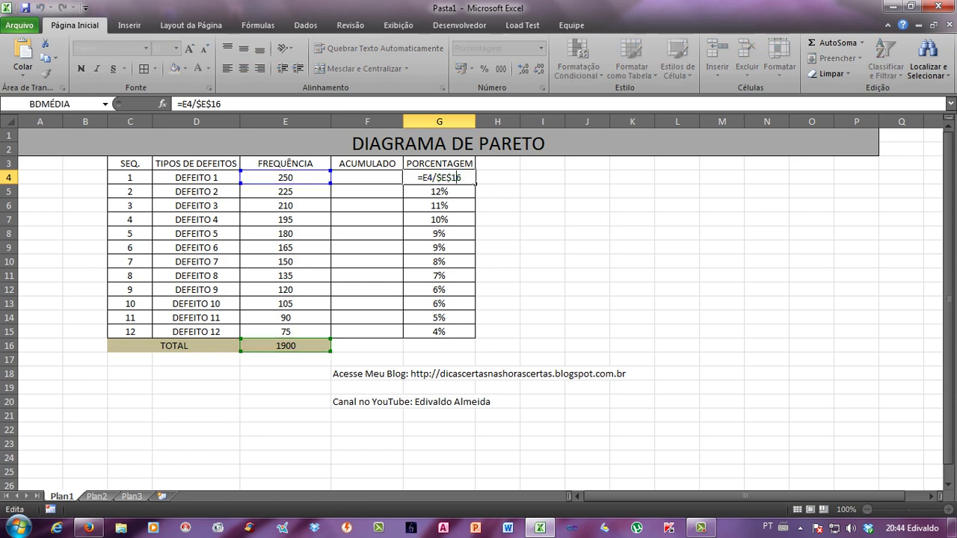
Set F4 to =G4 as the first cumulative percentage.
key("Return")
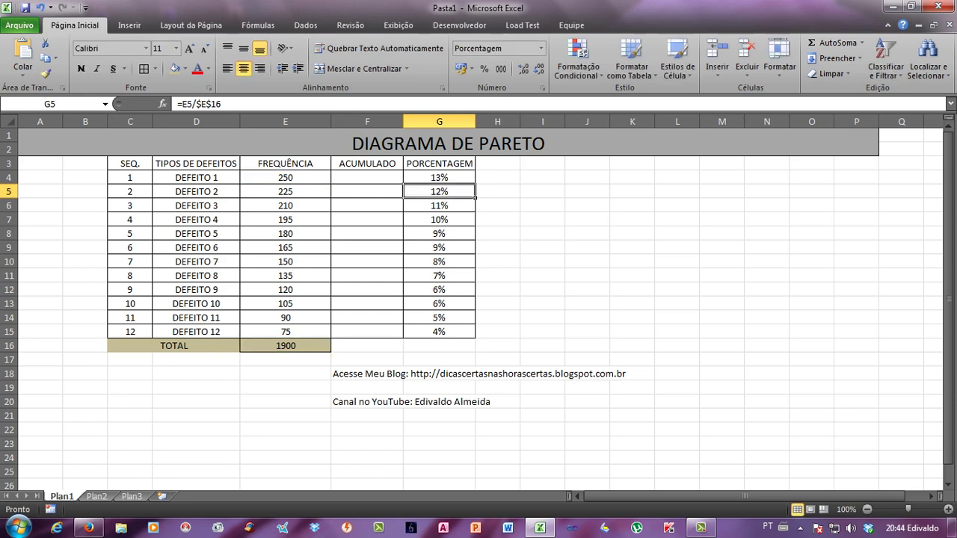
left_click(401, 181)
type("=")
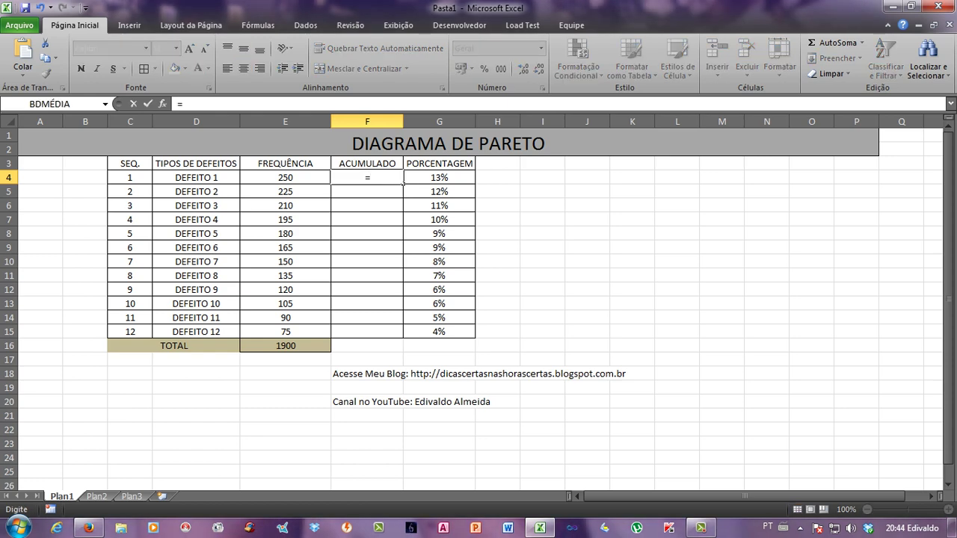
left_click(404, 181)
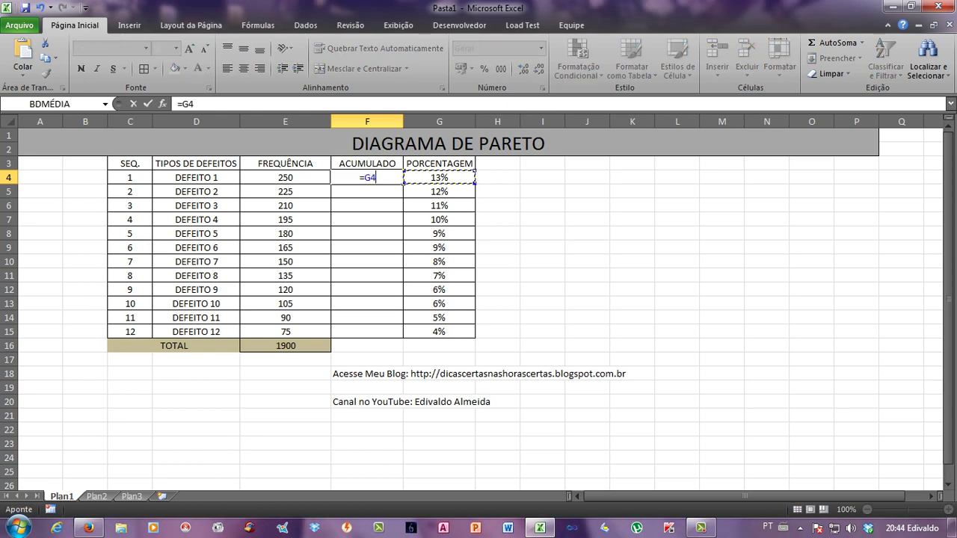
key("Return")
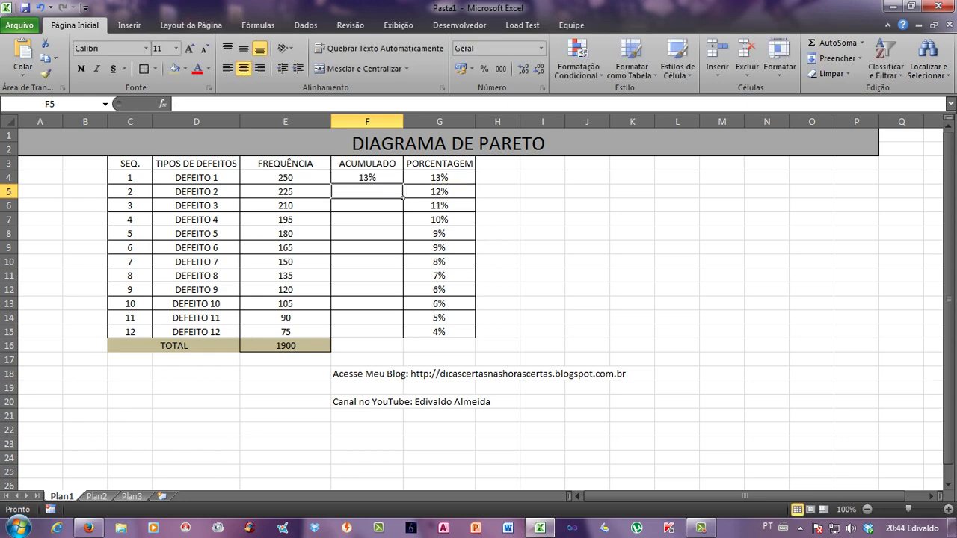
Enter the running-total formula =G5+F4 in F5.
type("=")
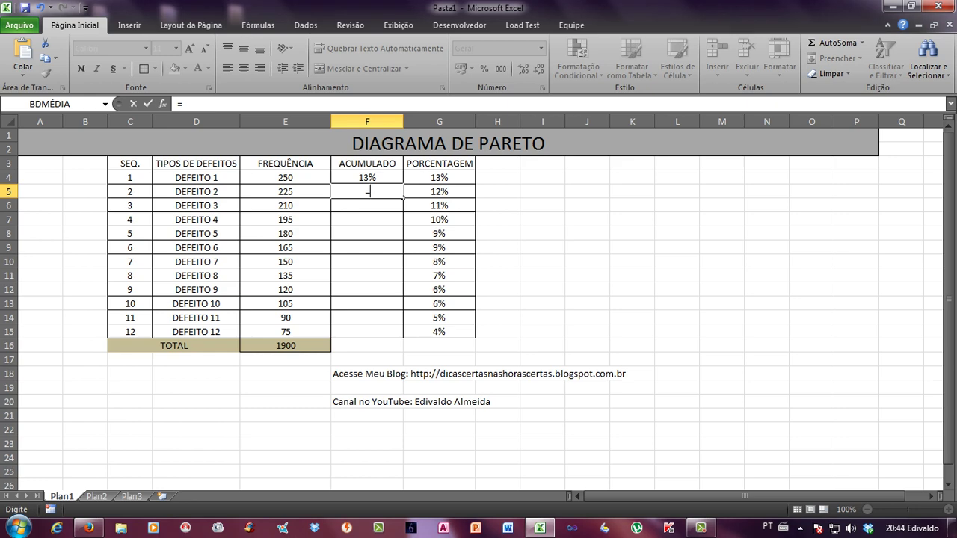
key("Up")
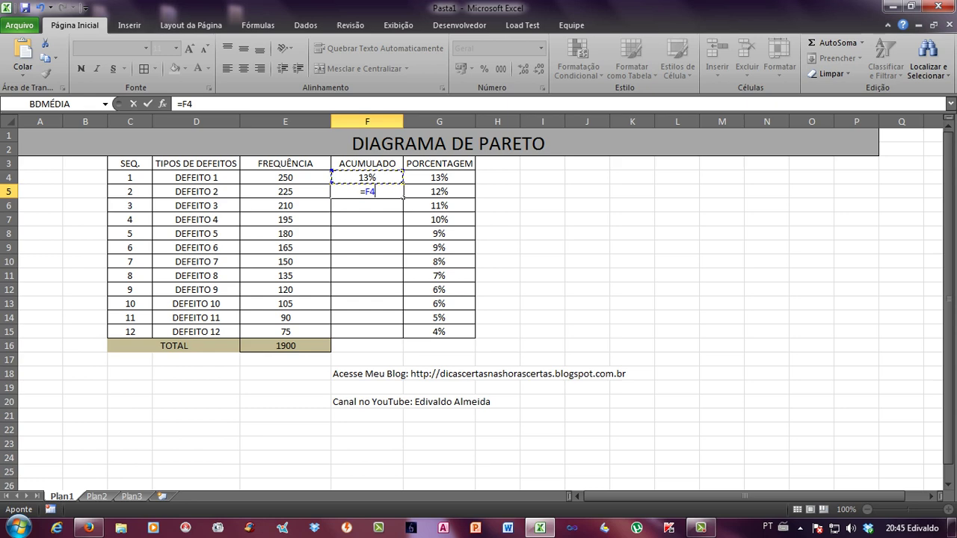
key("BackSpace")
key("BackSpace")
key("Escape")
key("Down")
key("Down")
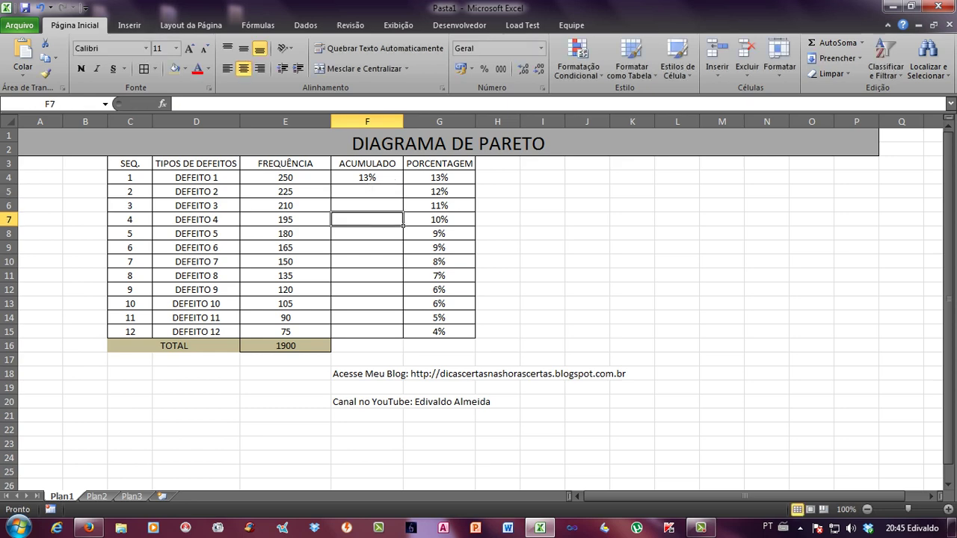
key("Up")
key("Up")
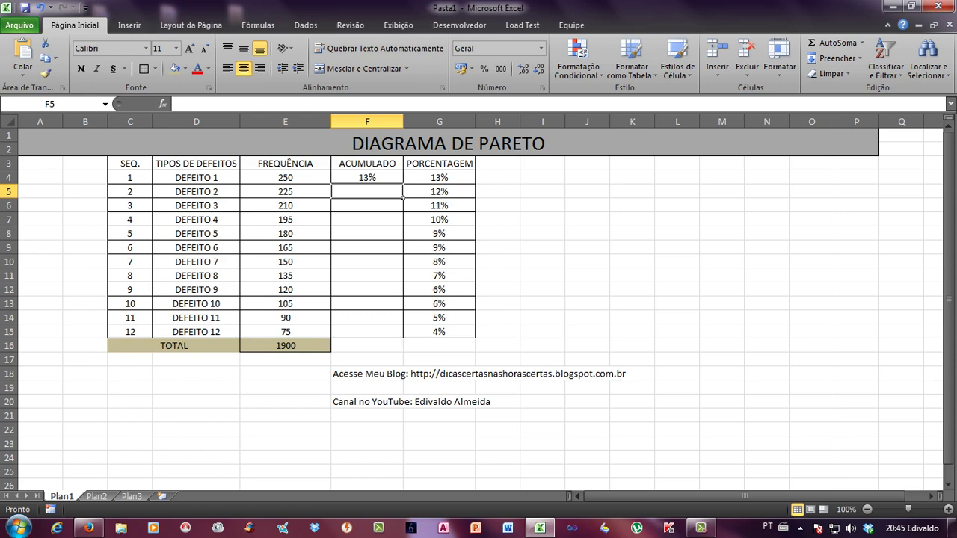
type("=")
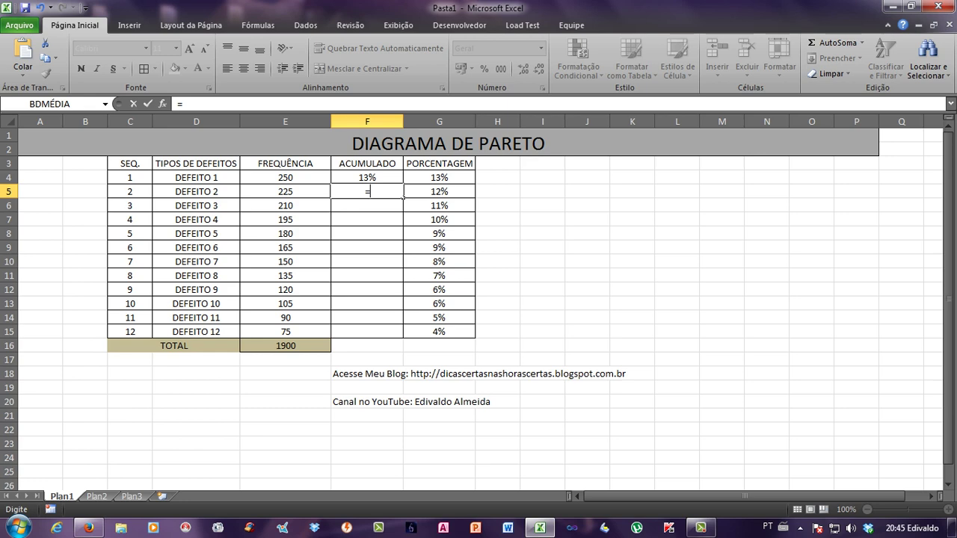
left_click(407, 193)
type("+")
left_click(367, 177)
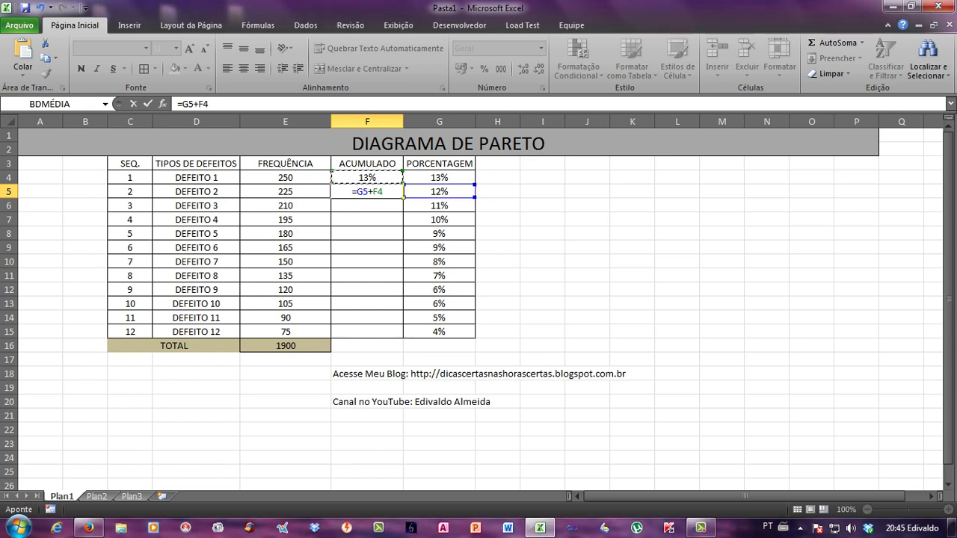
key("Return")
Copy the F5 formula down to F15 so the cumulative reaches 100%.
key("Up")
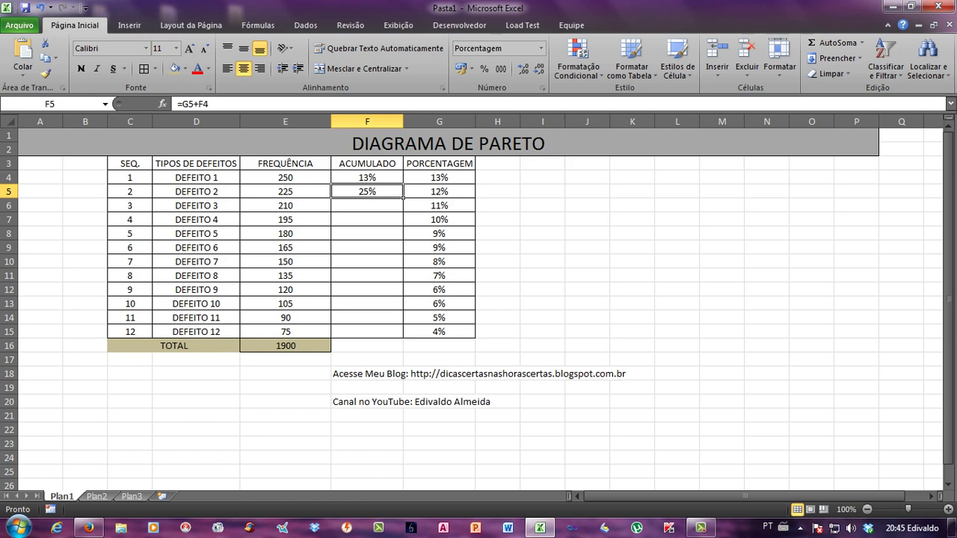
key("Down")
left_click(367, 192)
left_click_drag(403, 196, 403, 337)
key("ctrl+Down")
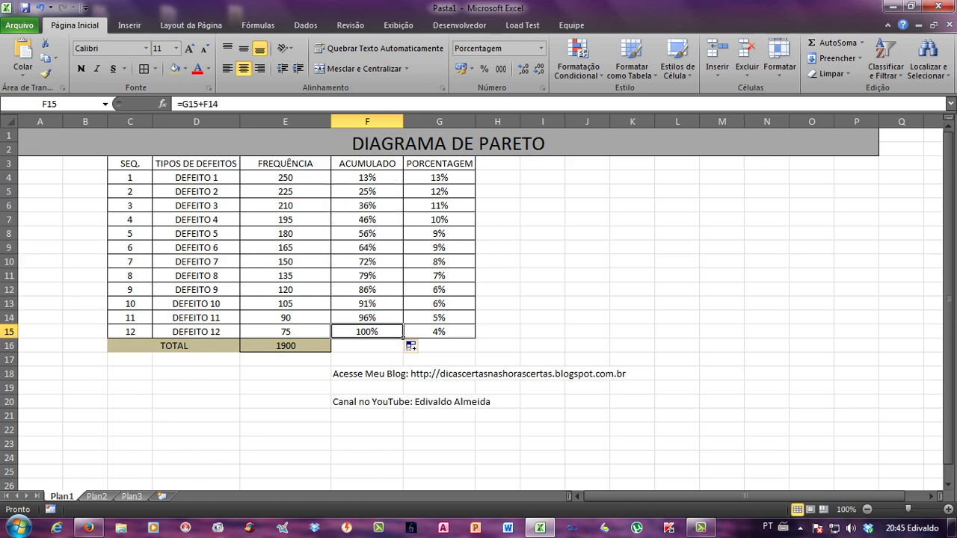
left_click(367, 192)
key("F2")
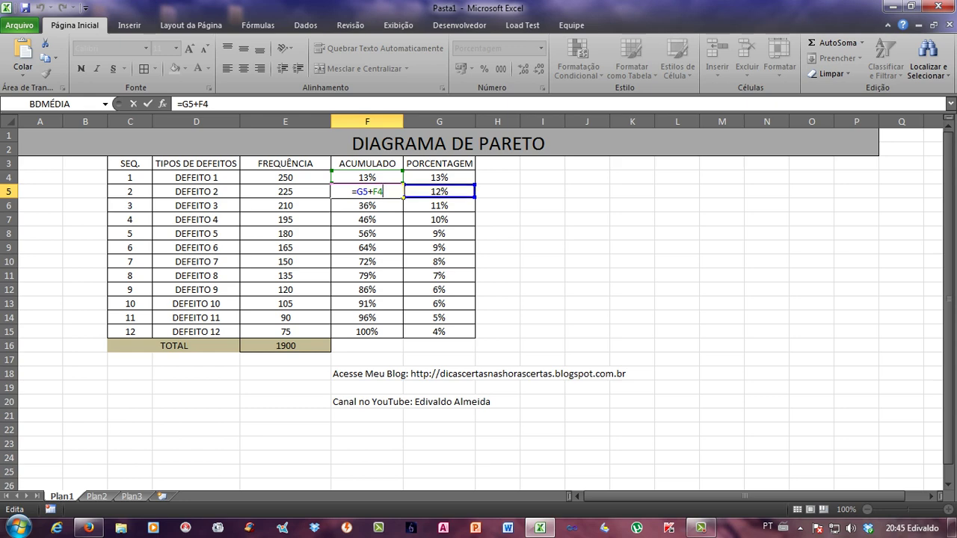
key("Return")
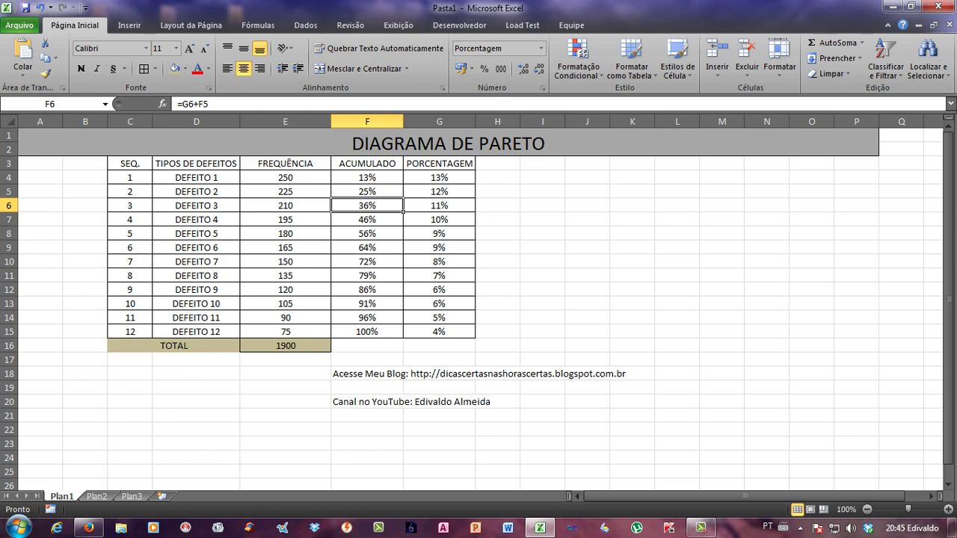
key("Up")
left_click_drag(396, 208, 403, 338)
key("Delete")
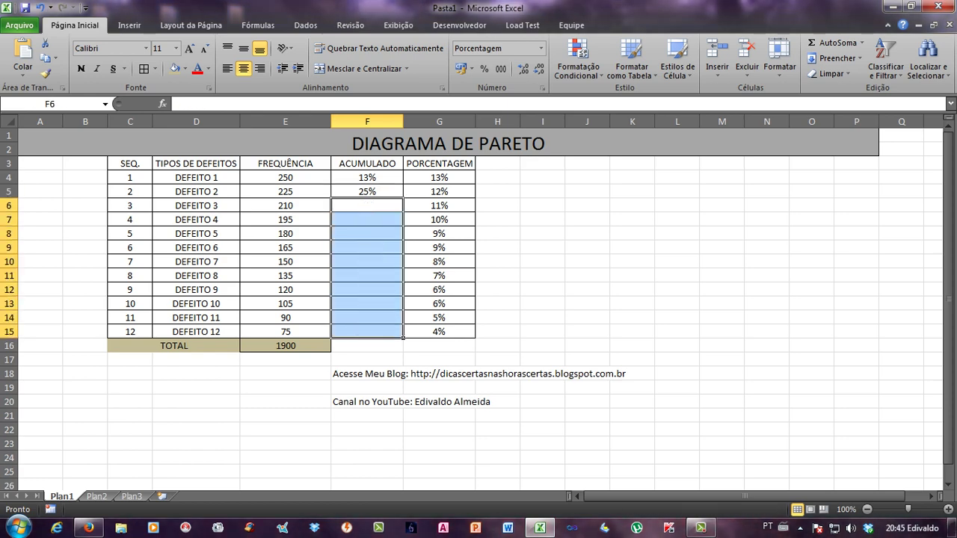
key("Up")
key("F2")
key("Return")
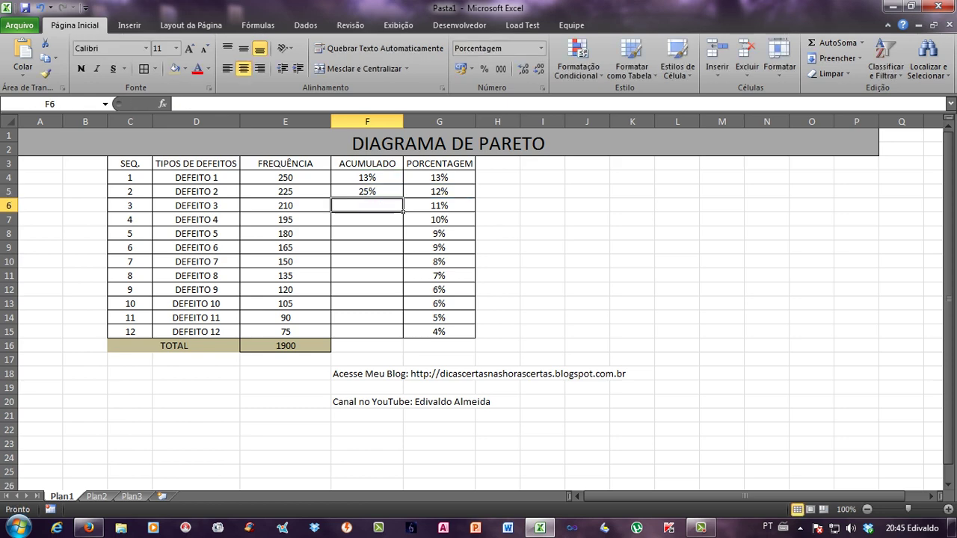
key("Up")
left_click_drag(404, 198, 404, 338)
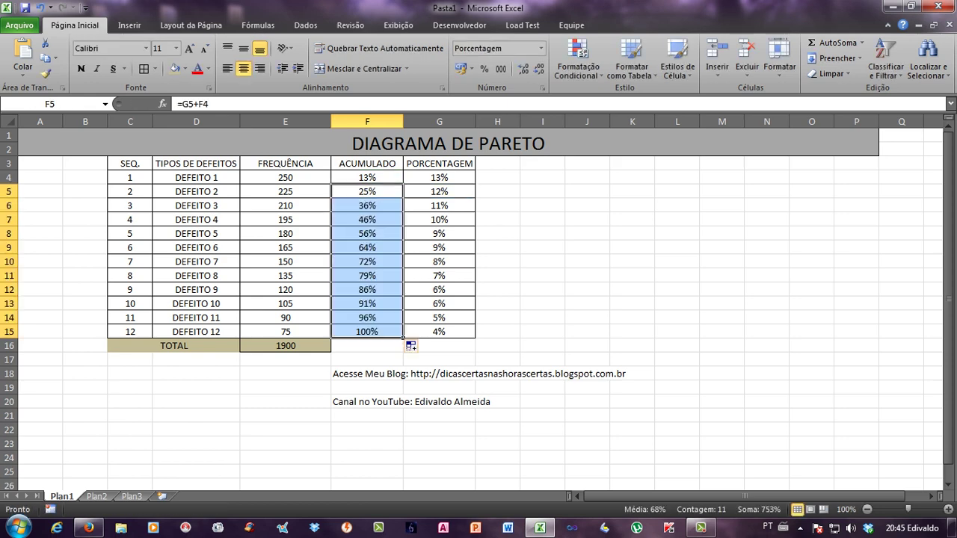
left_click(401, 333)
double_click(401, 321)
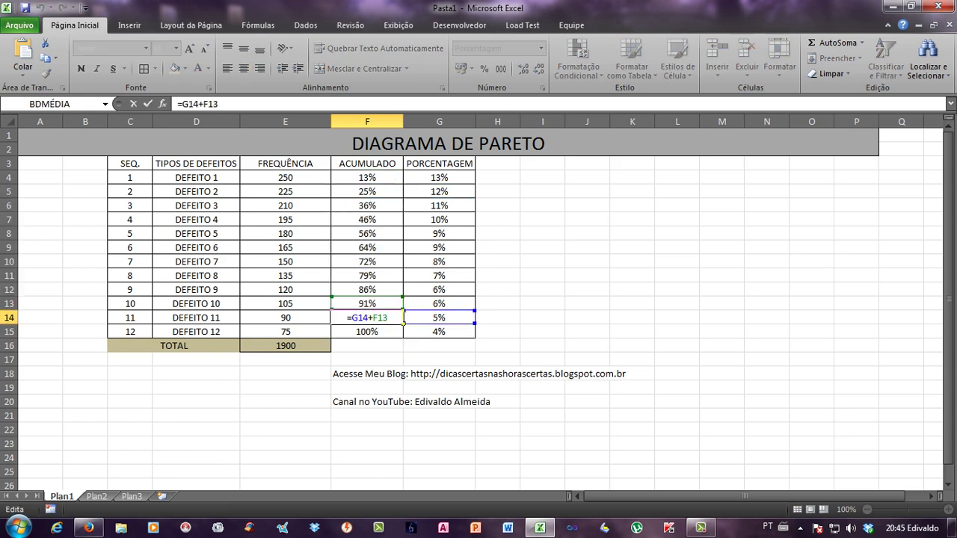
key("Return")
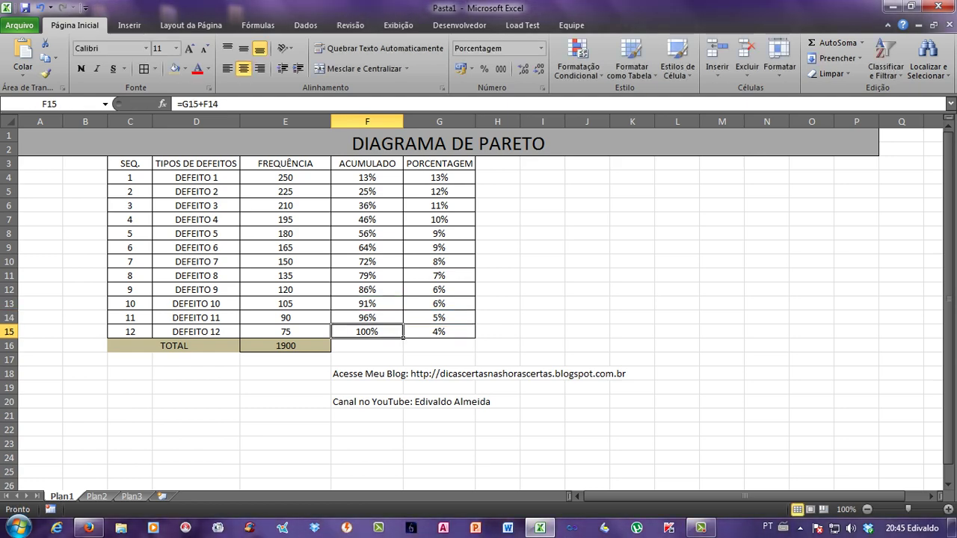
left_click(449, 143)
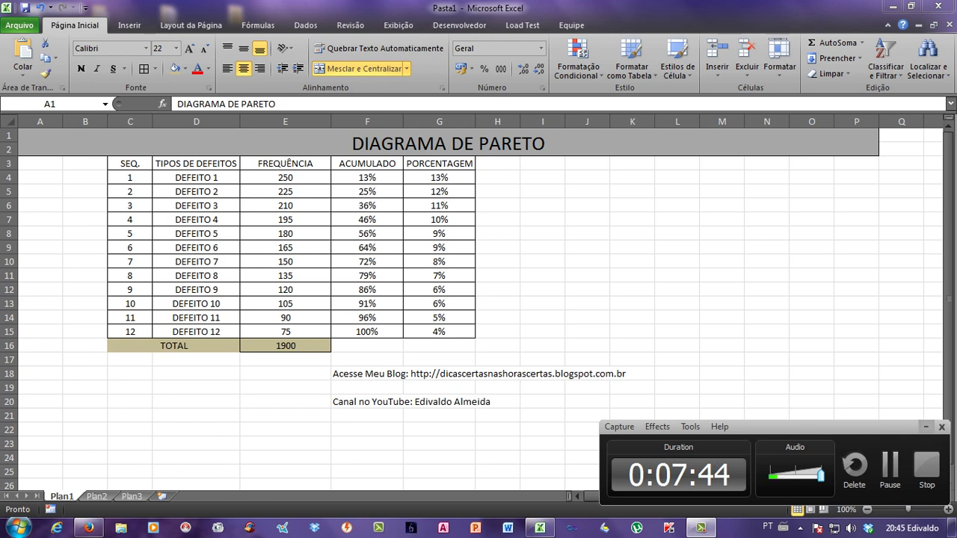
left_click(401, 223)
left_click(284, 179)
left_click(366, 177)
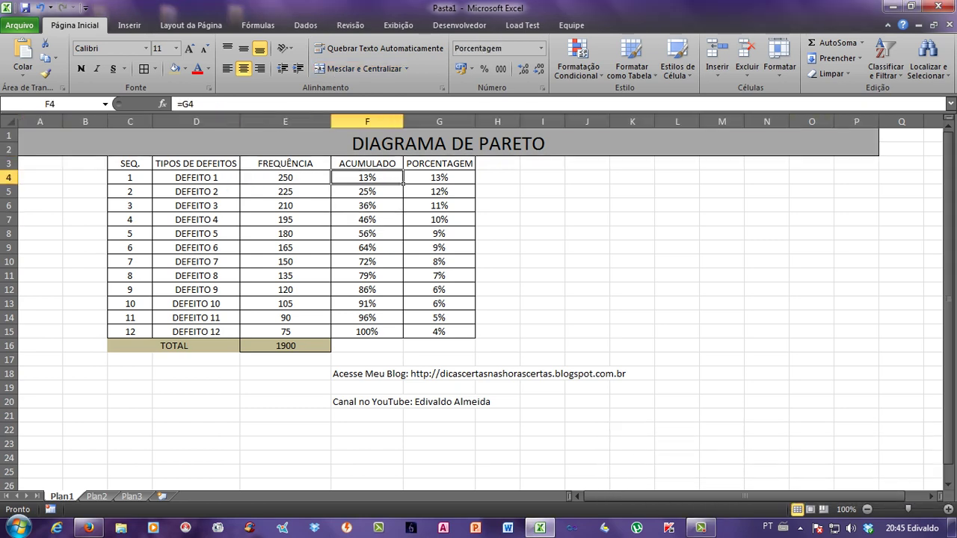
left_click(329, 170)
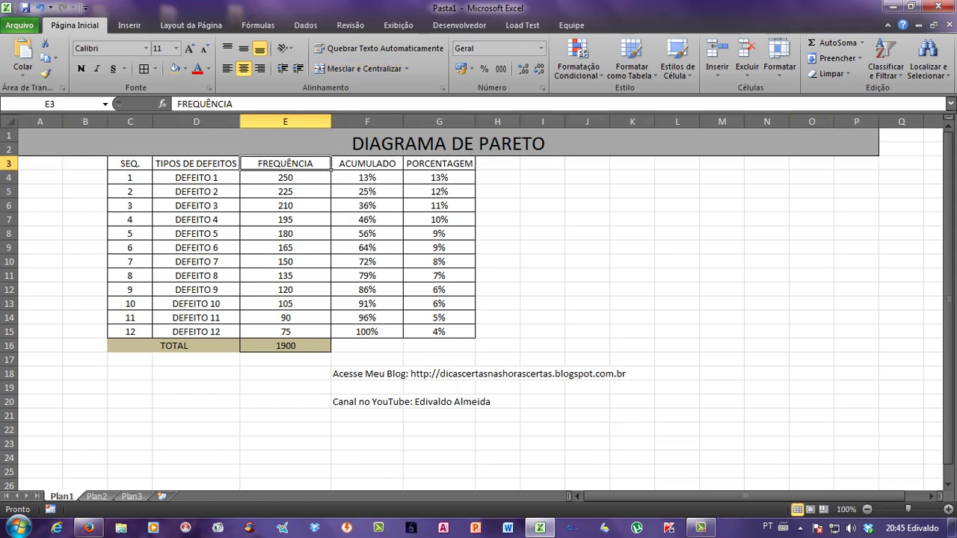
left_click(174, 345)
left_click(401, 306)
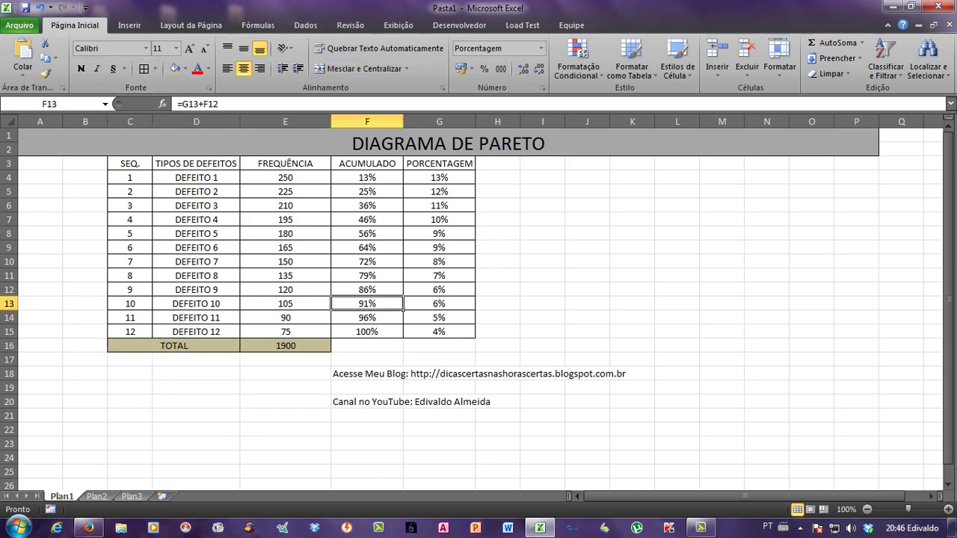
left_click(439, 192)
left_click(497, 178)
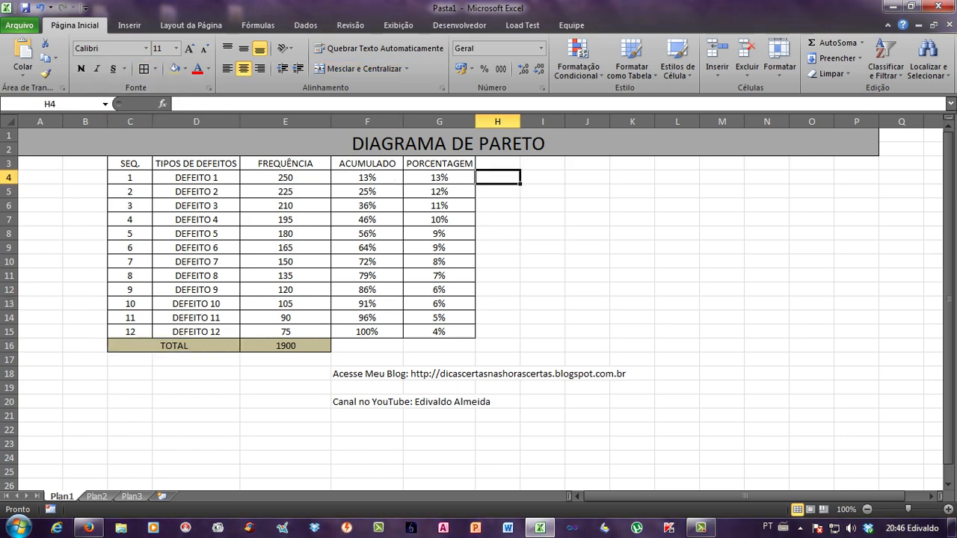
mouse_move(196, 163)
left_mouse_down()
mouse_move(285, 192)
mouse_move(404, 338)
left_mouse_up()
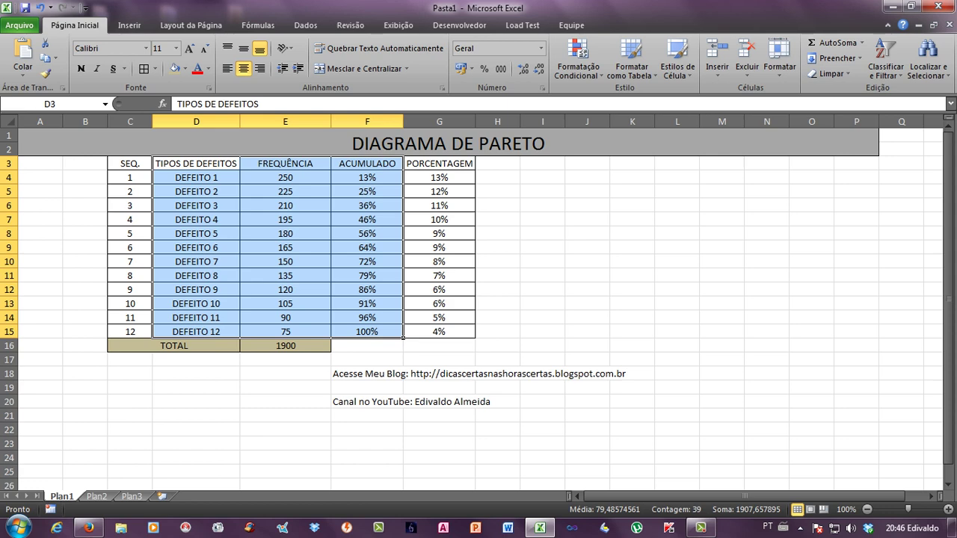
Select D3:F15 and insert a 2D clustered column chart from it.
left_click(196, 180)
left_click(238, 168)
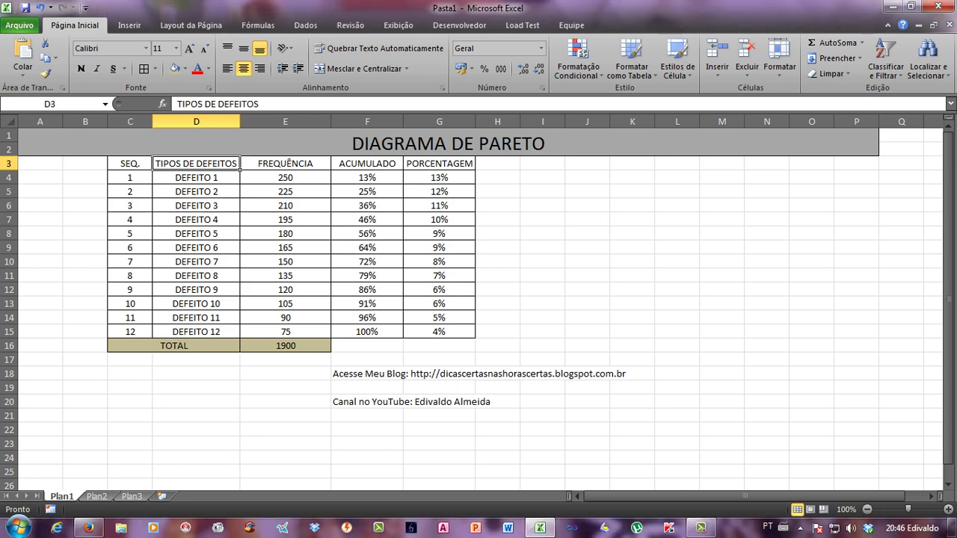
left_click(401, 336)
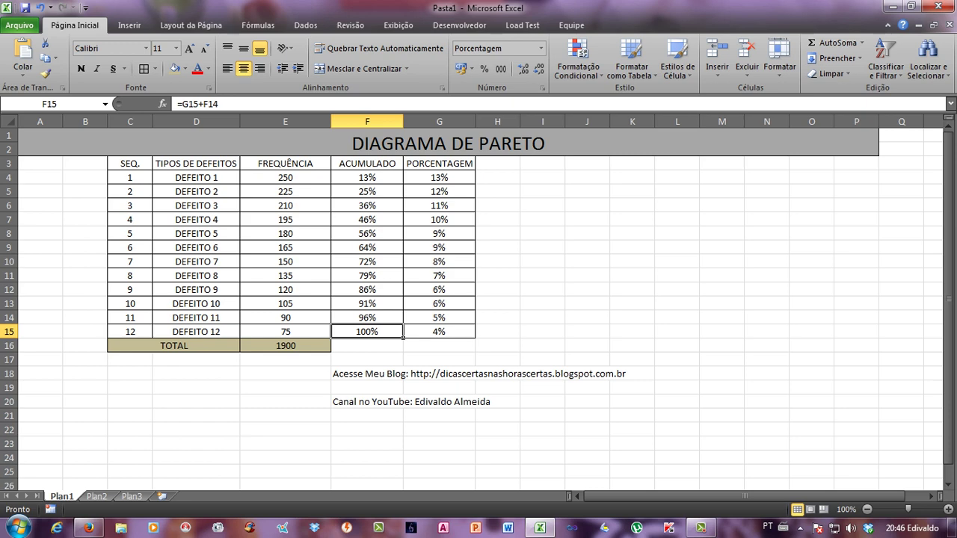
left_click_drag(196, 163, 403, 336)
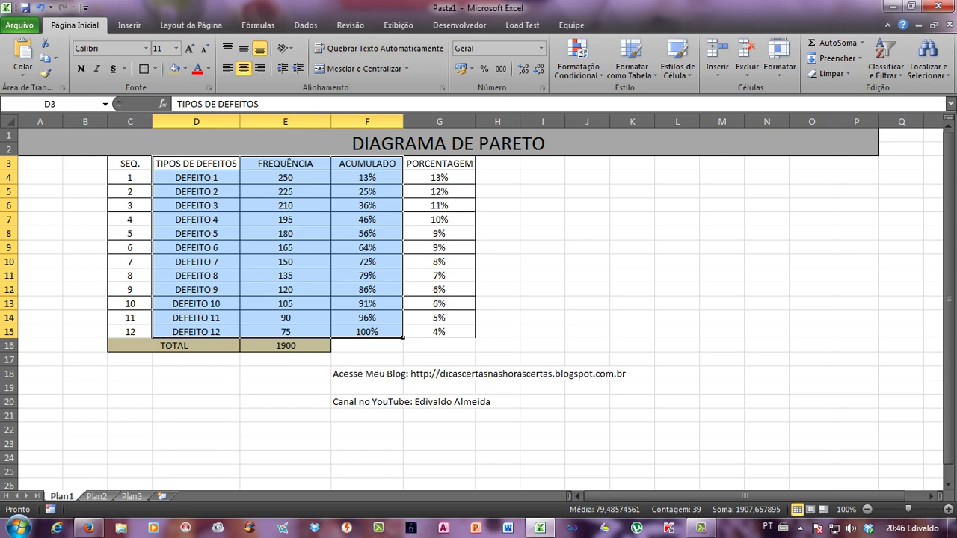
left_click(129, 25)
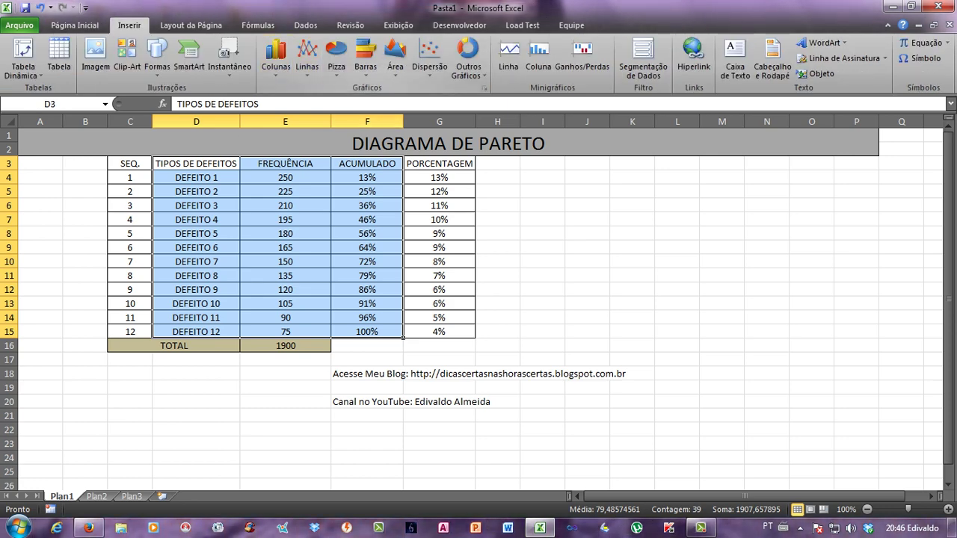
left_click(75, 25)
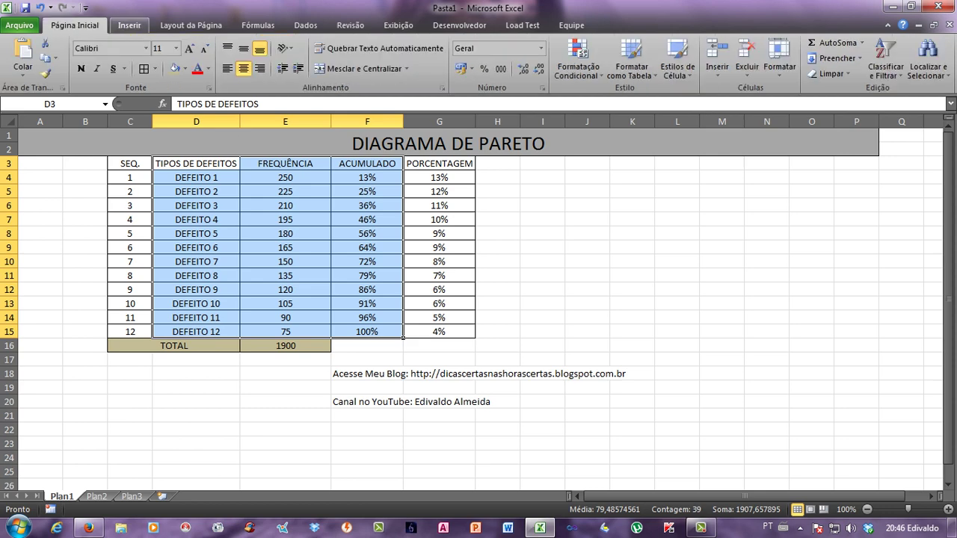
left_click(129, 25)
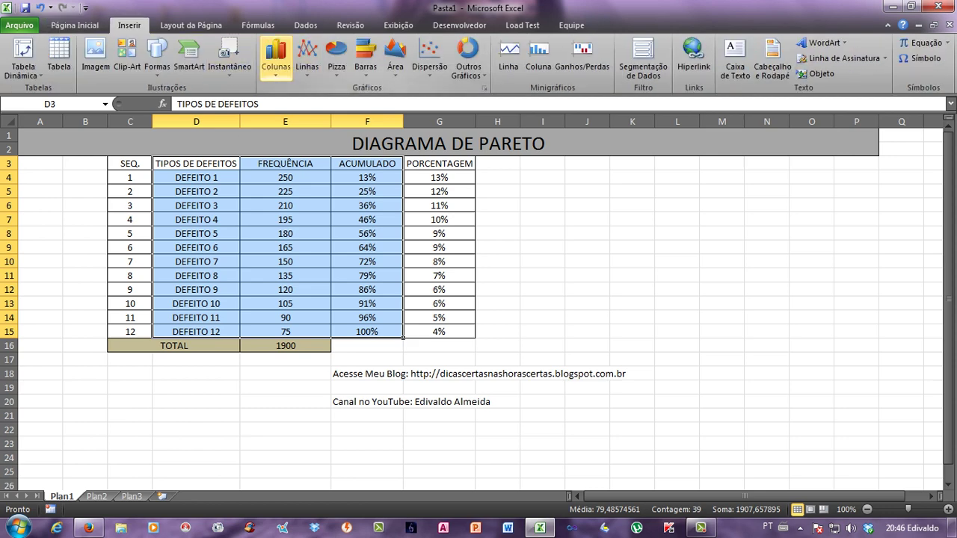
left_click(275, 60)
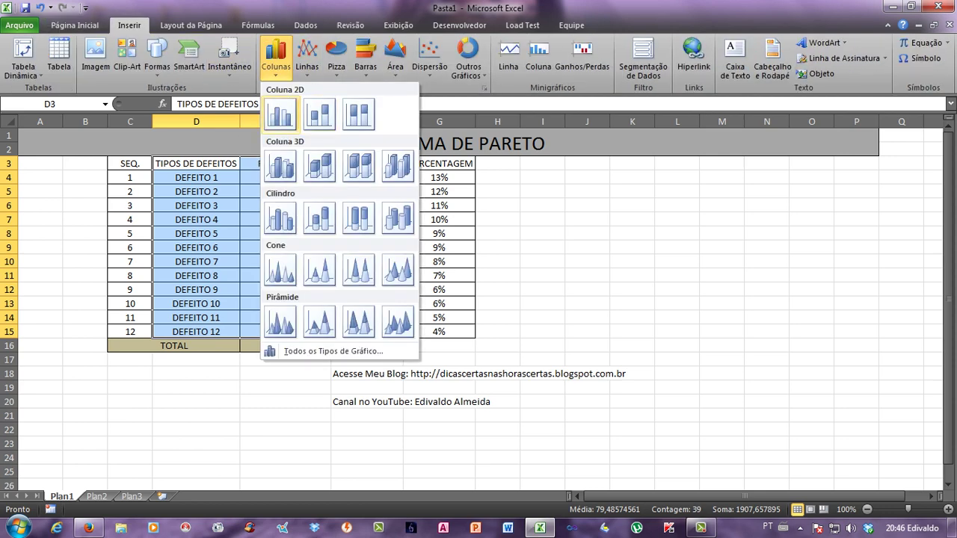
left_click(280, 114)
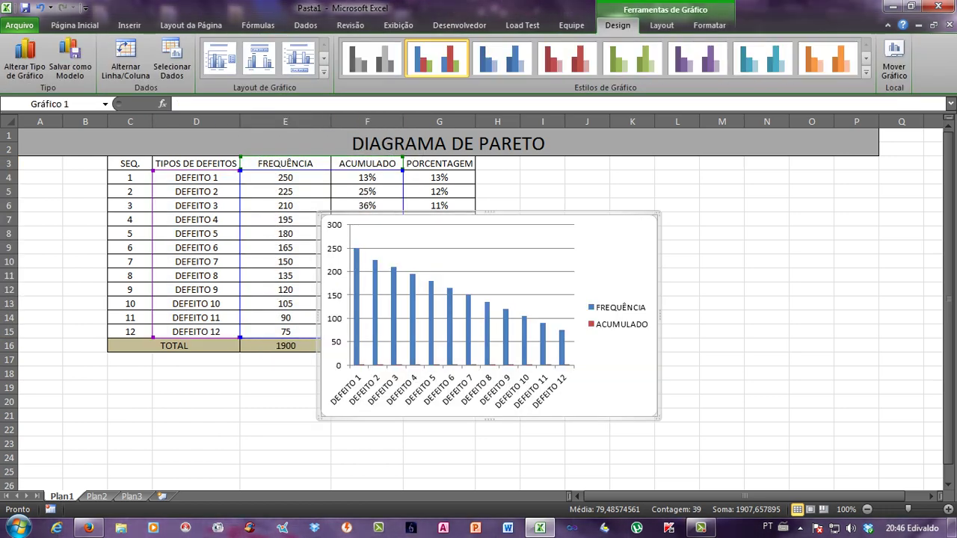
Move the chart right of the table and make ACUMULADO a line with markers.
left_click_drag(485, 225, 648, 190)
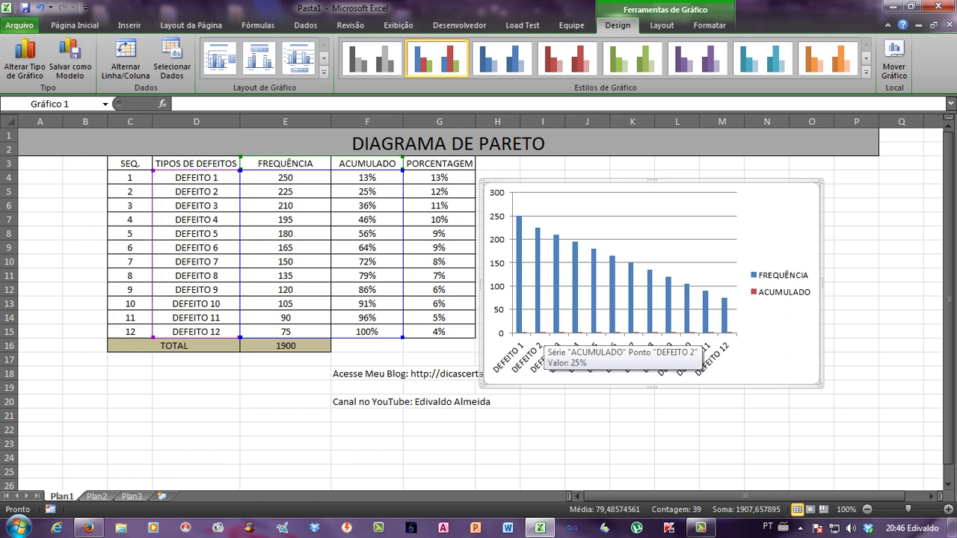
left_click(539, 332)
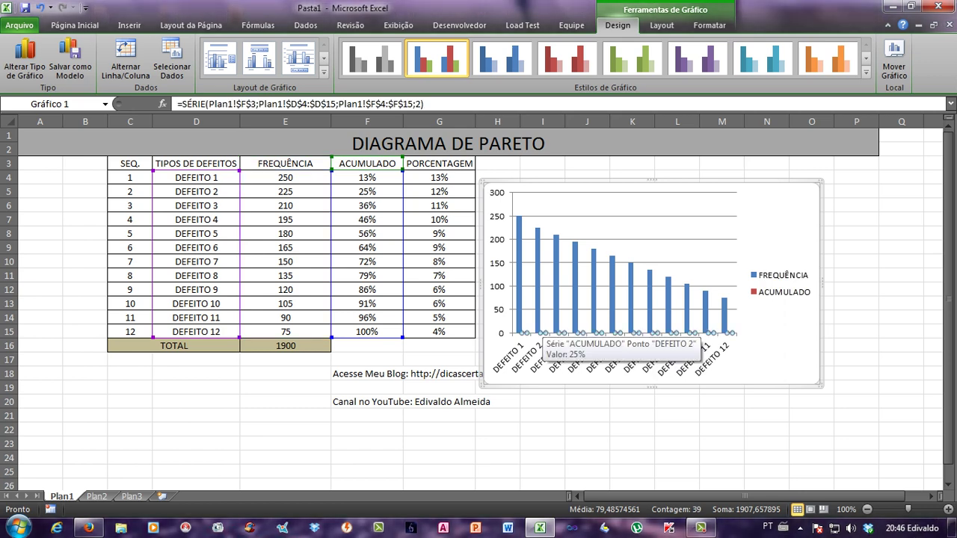
right_click(540, 333)
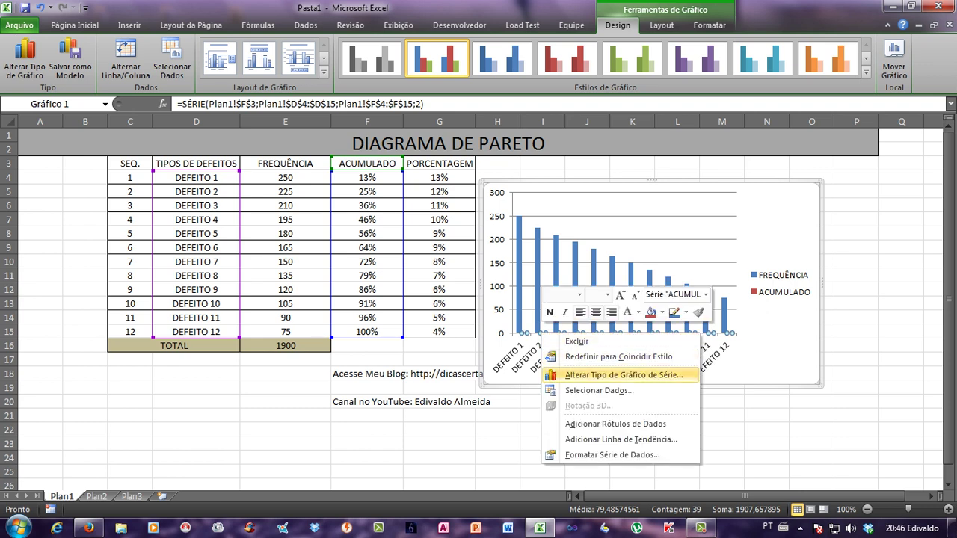
left_click(553, 374)
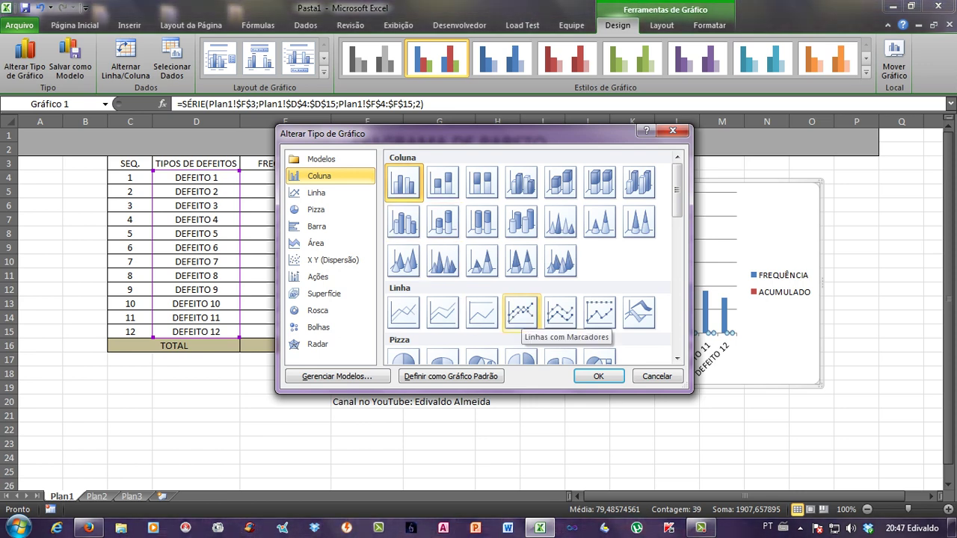
left_click(521, 311)
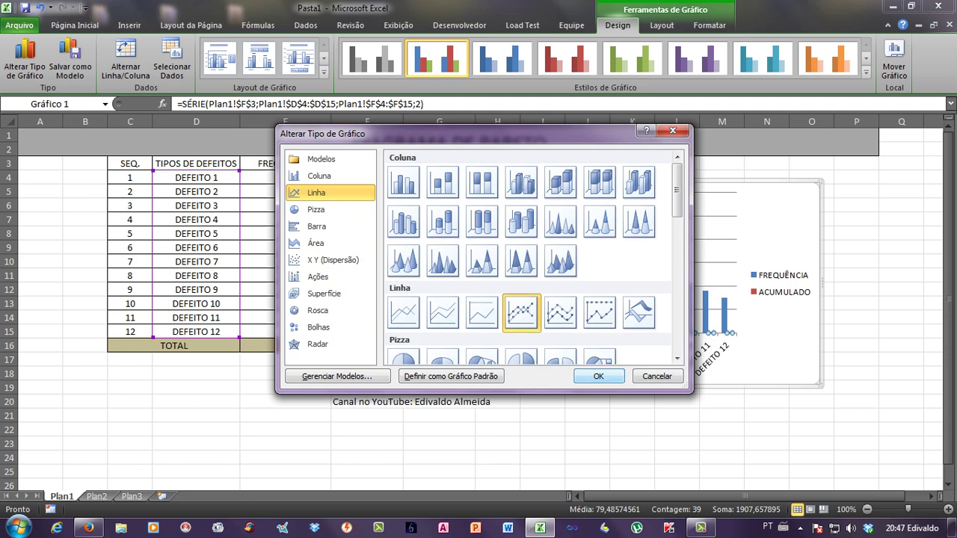
left_click(598, 376)
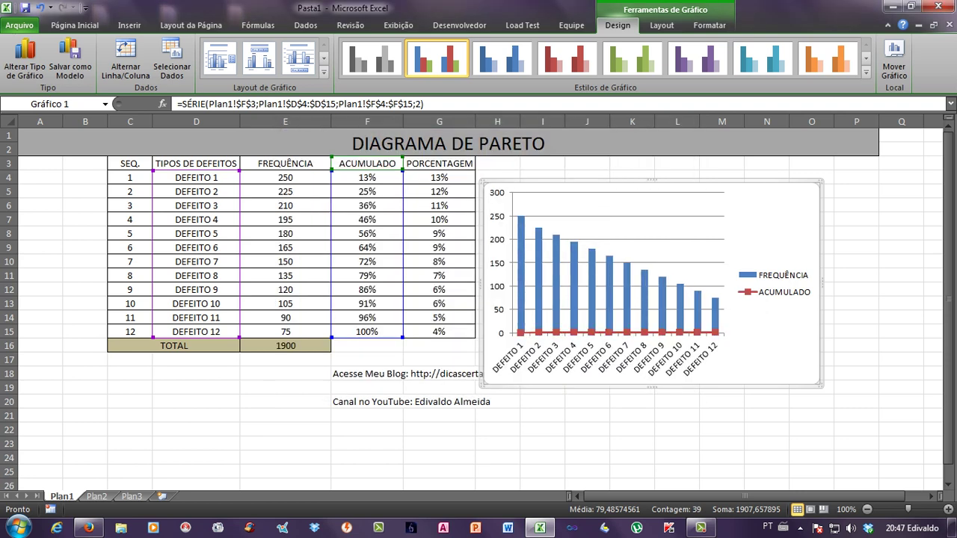
mouse_move(556, 332)
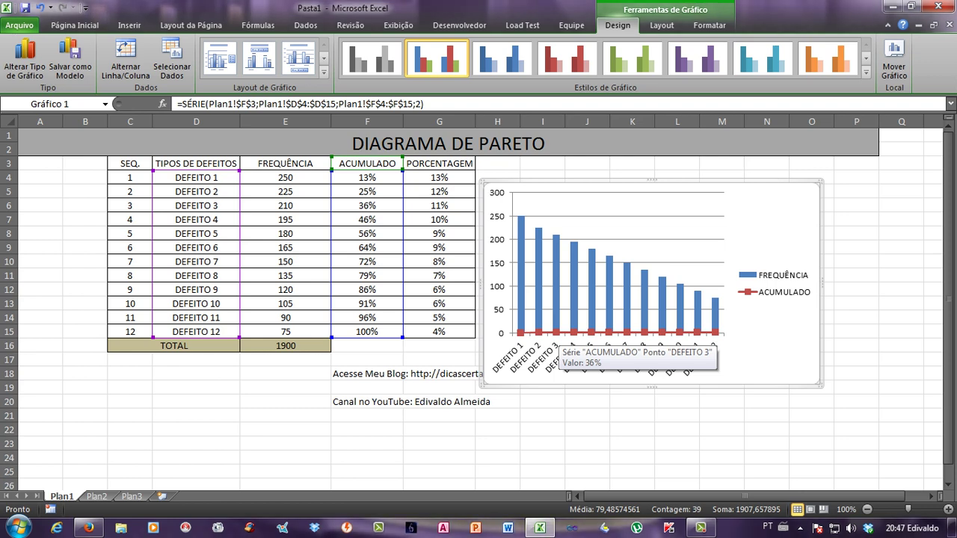
Plot the ACUMULADO line on a secondary axis running 0% to 120%.
right_click(557, 332)
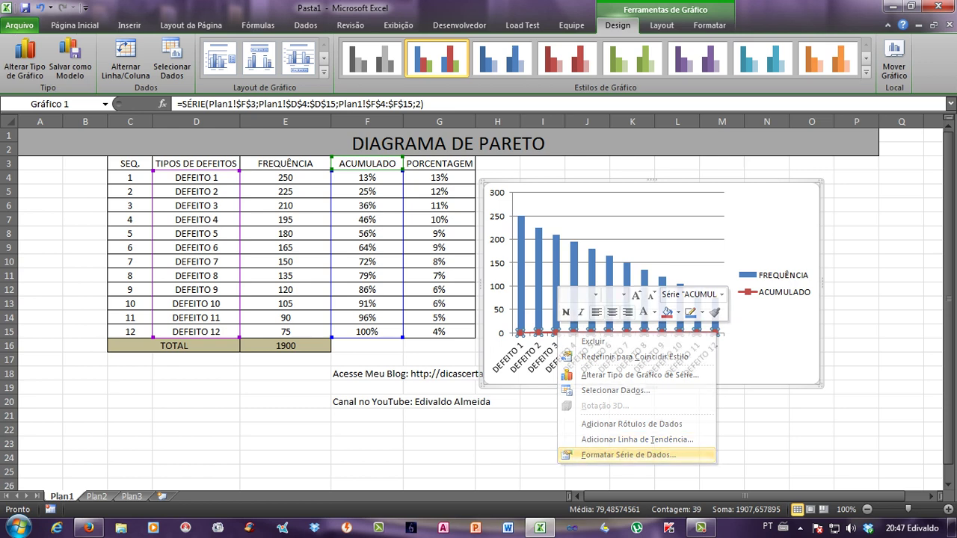
key("Return")
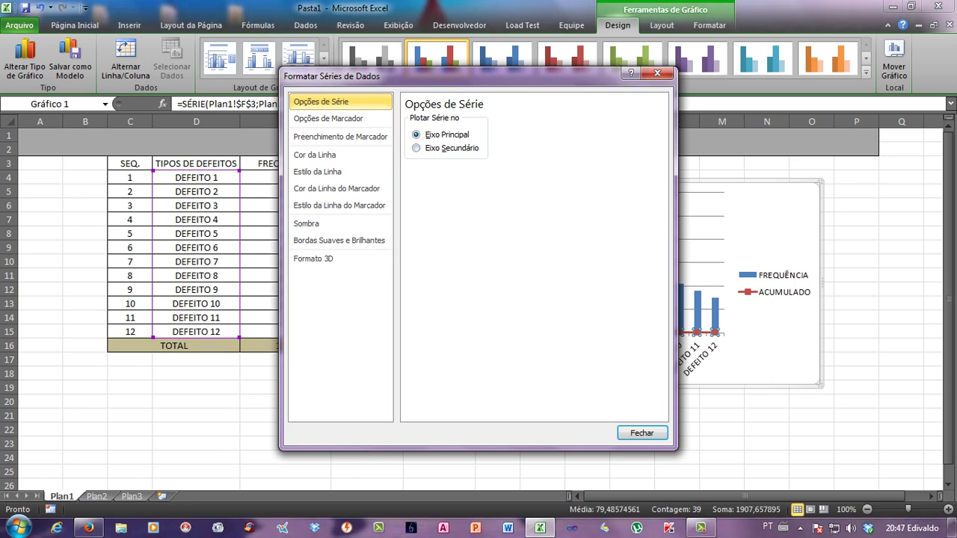
left_click(657, 73)
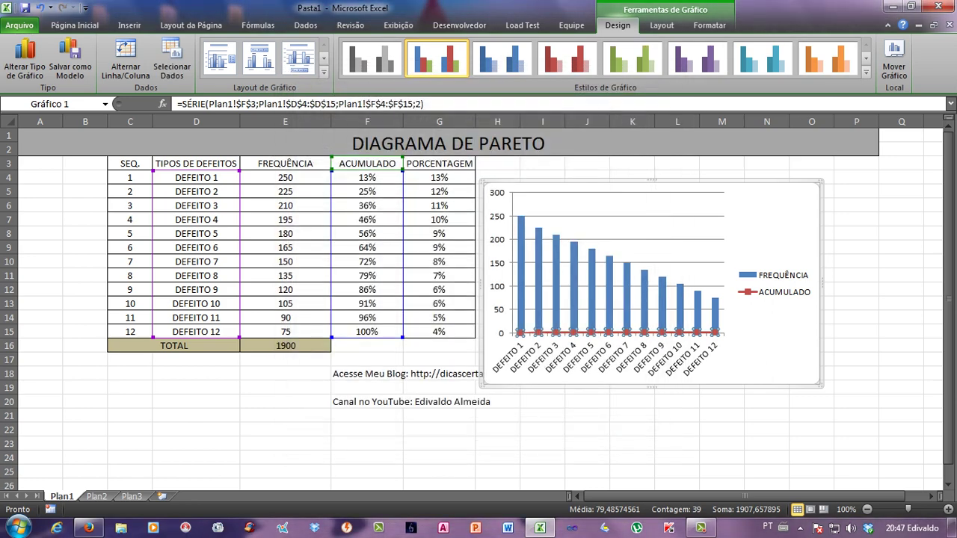
right_click(573, 332)
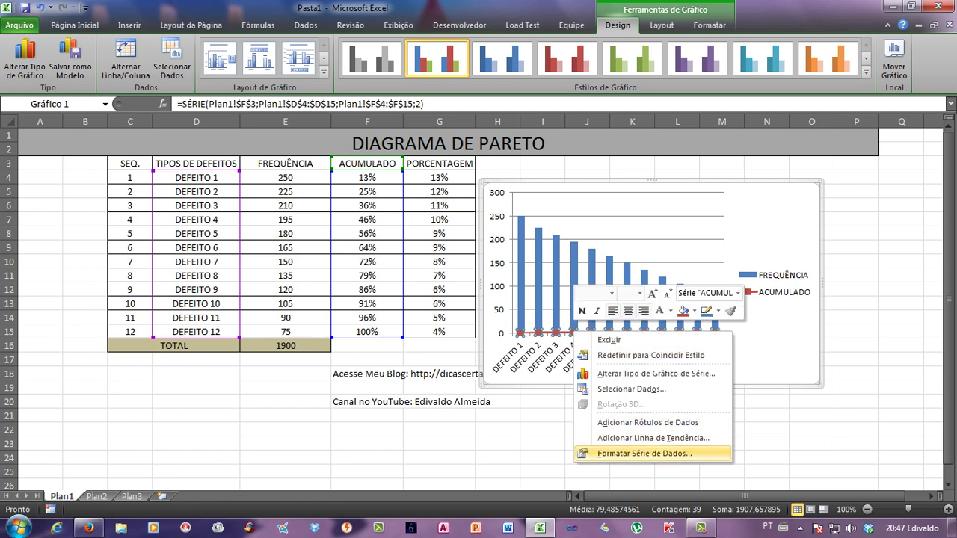
left_click(643, 453)
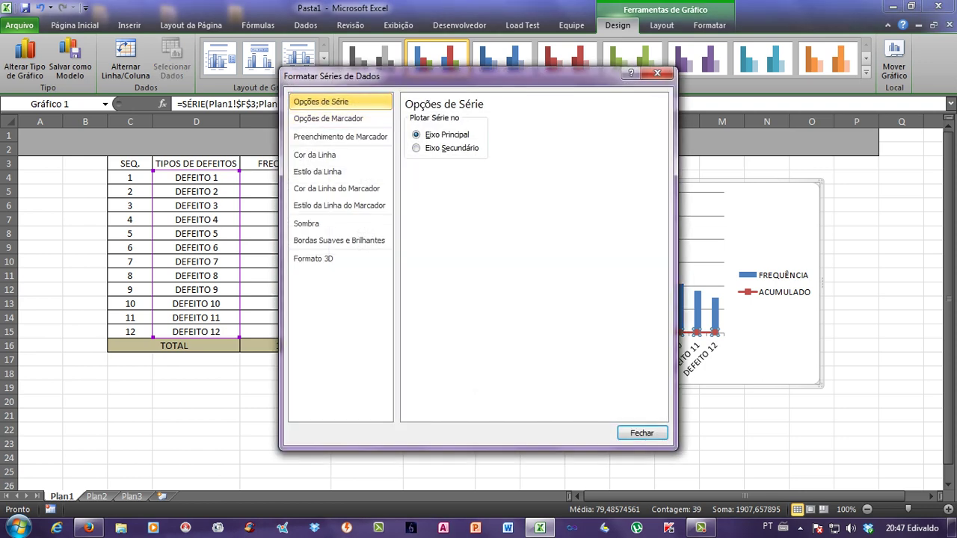
left_click(417, 148)
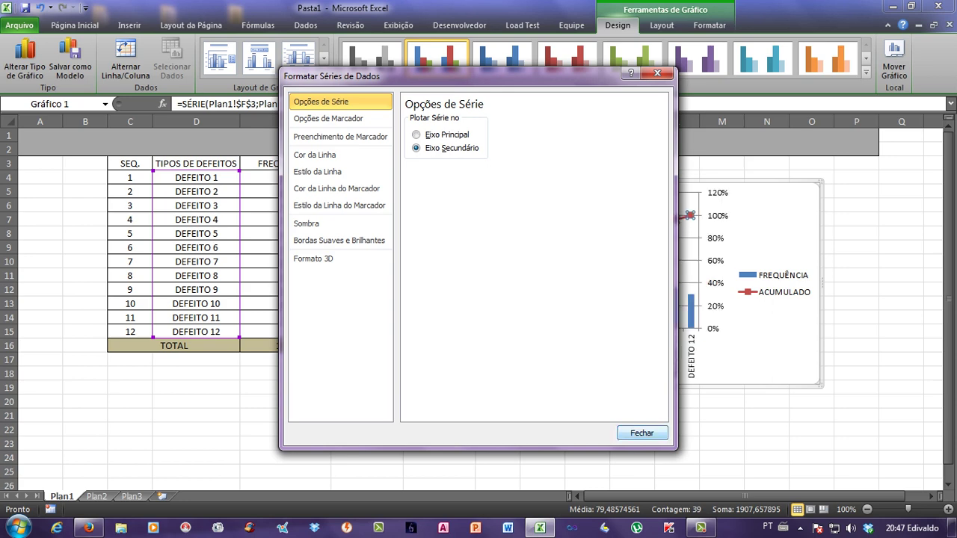
left_click(642, 433)
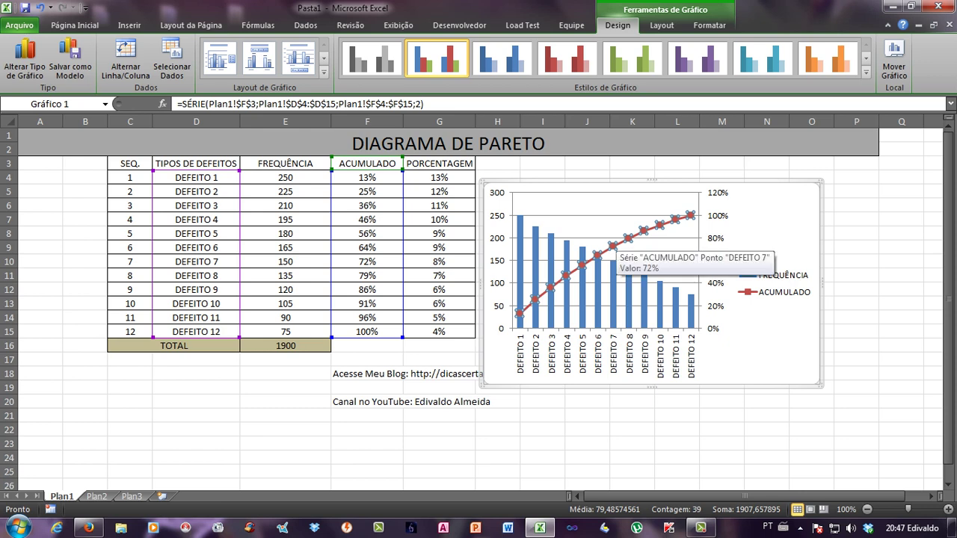
right_click(613, 245)
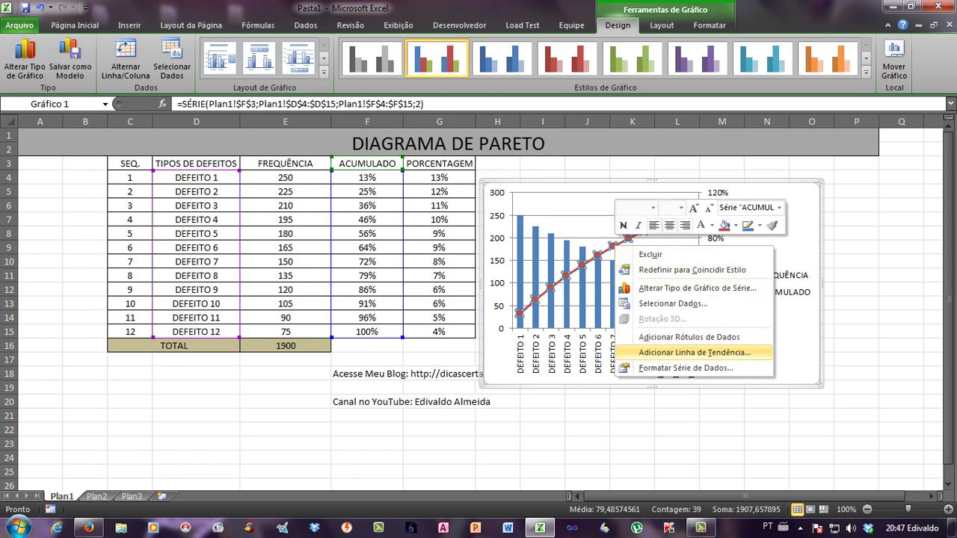
Add percentage data labels to the ACUMULADO line, centred on each point.
left_click(687, 337)
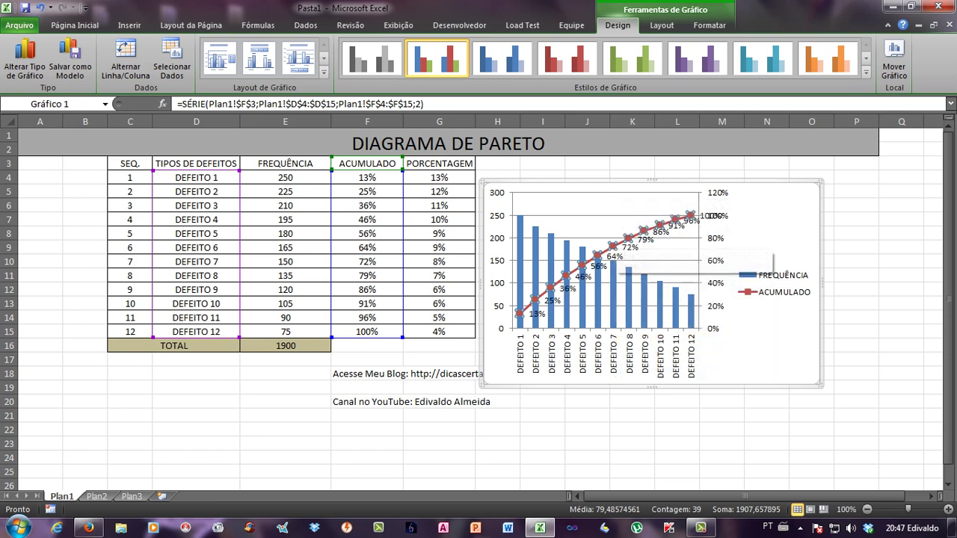
mouse_move(613, 245)
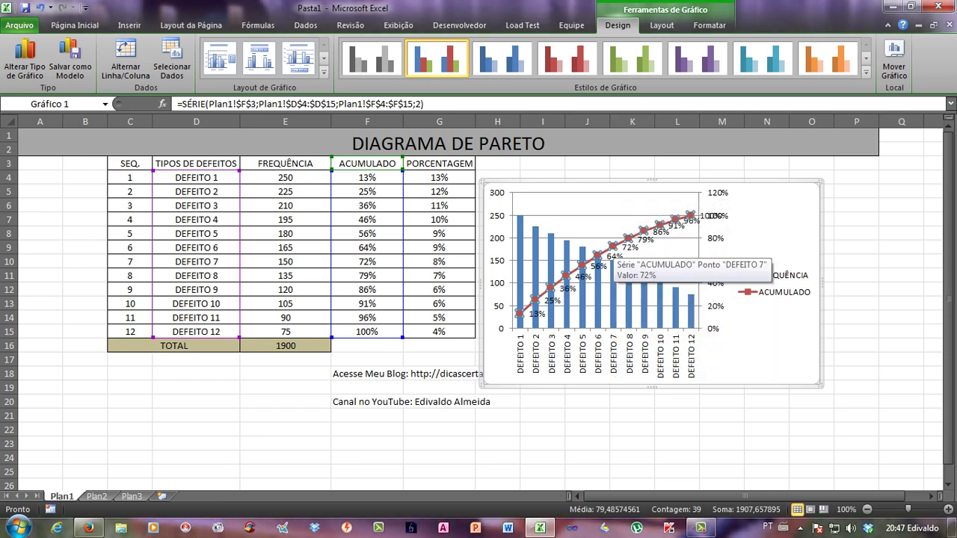
right_click(613, 246)
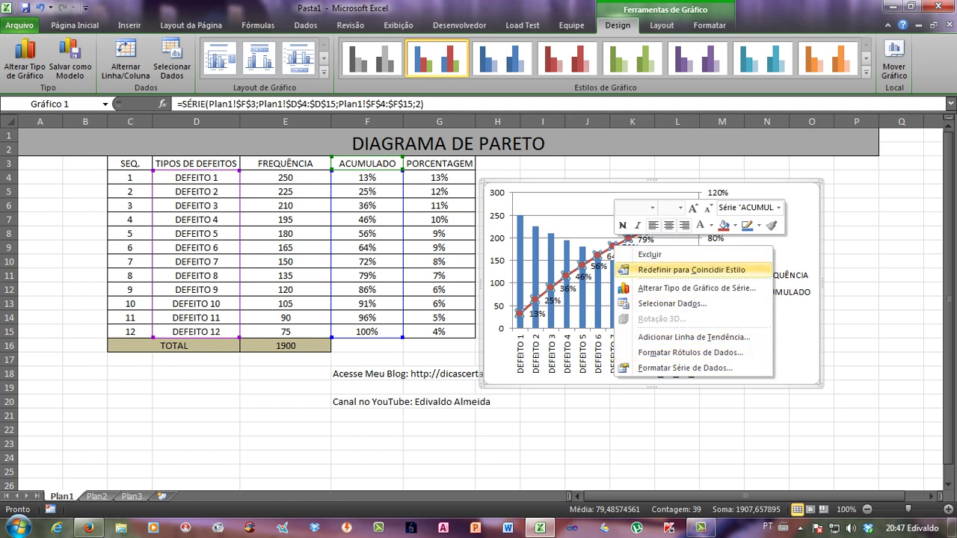
key("Escape")
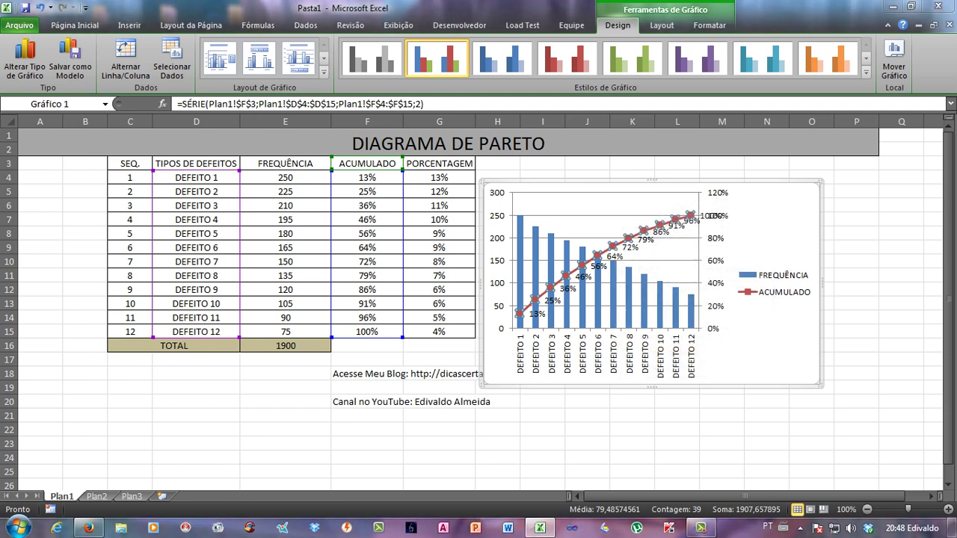
double_click(687, 218)
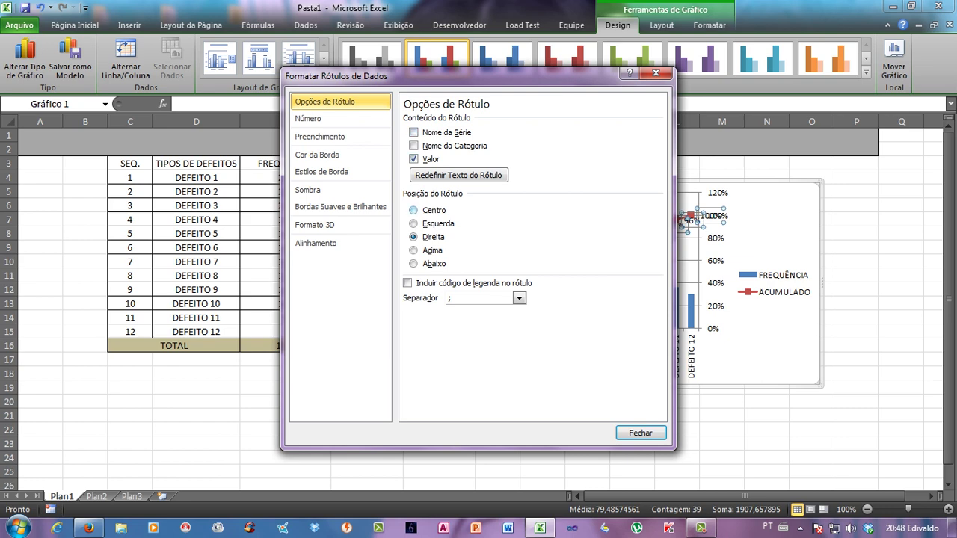
left_click(413, 210)
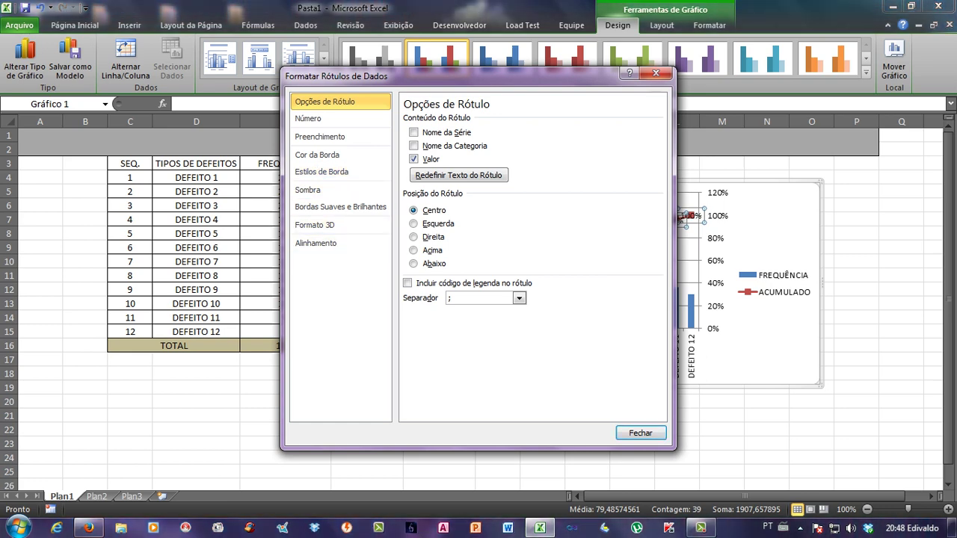
left_click(655, 73)
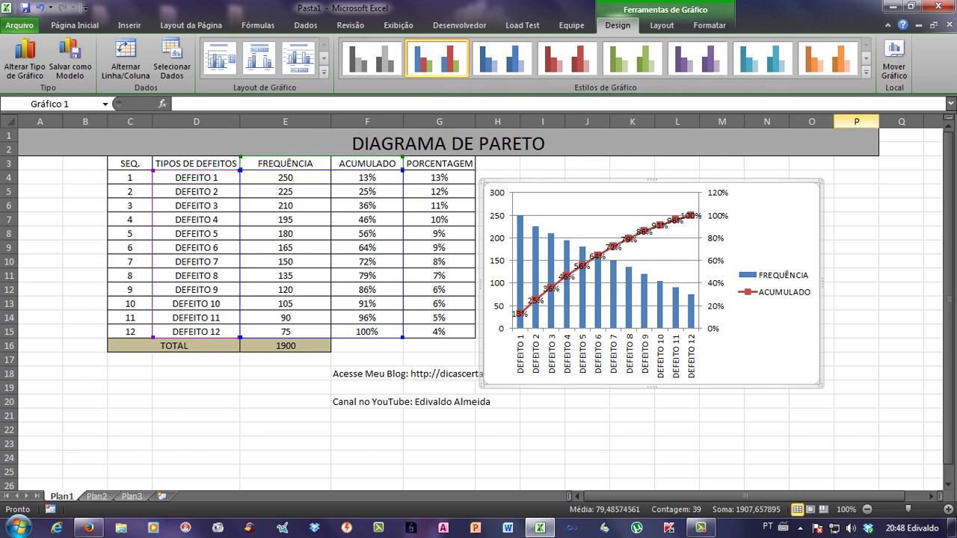
Move the chart to a new sheet named 'DIAGRAMA DE PARETO NO EXCEL'.
left_click(894, 60)
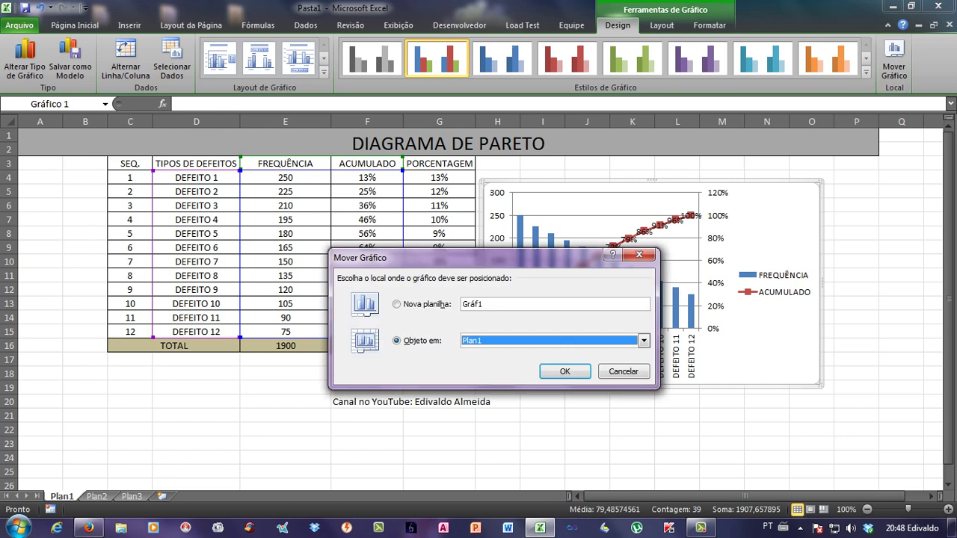
left_click(524, 304)
key("BackSpace")
key("BackSpace")
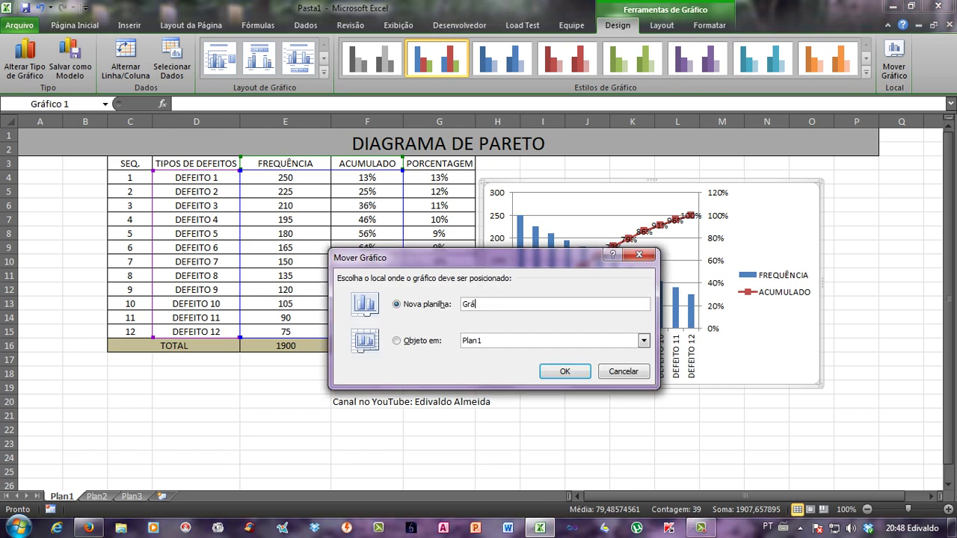
key("BackSpace")
key("BackSpace")
key("BackSpace")
type("DIA")
type("GRAMA")
type("F")
type("DE")
type(" PARETO")
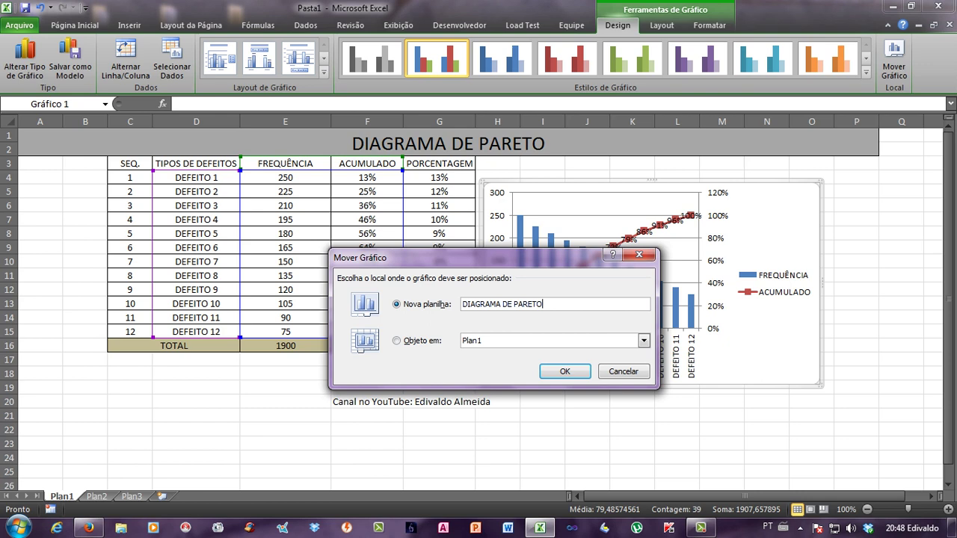
type("NO ")
type("EXC")
type("EL 20")
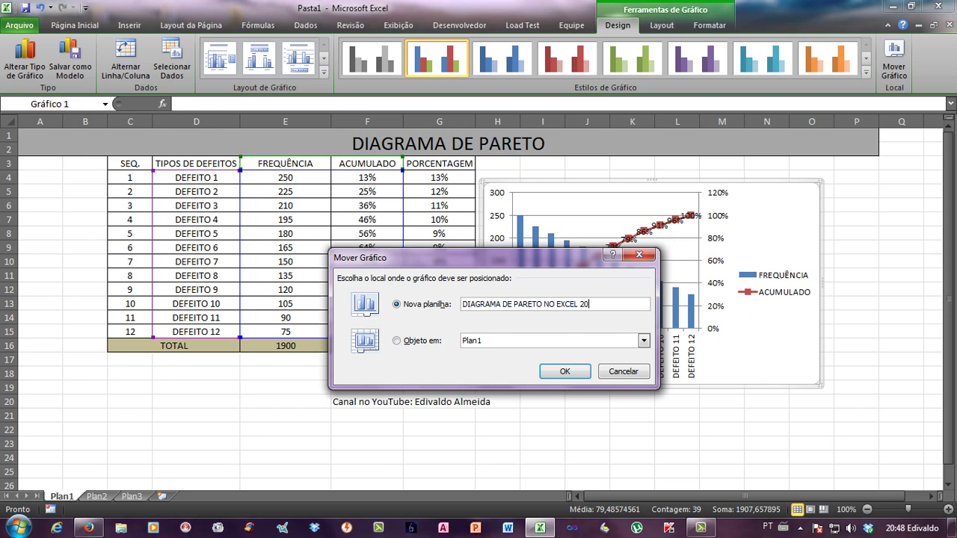
type("1")
key("shift+Left")
key("shift+Left")
key("shift+Left")
key("shift+Left")
key("BackSpace")
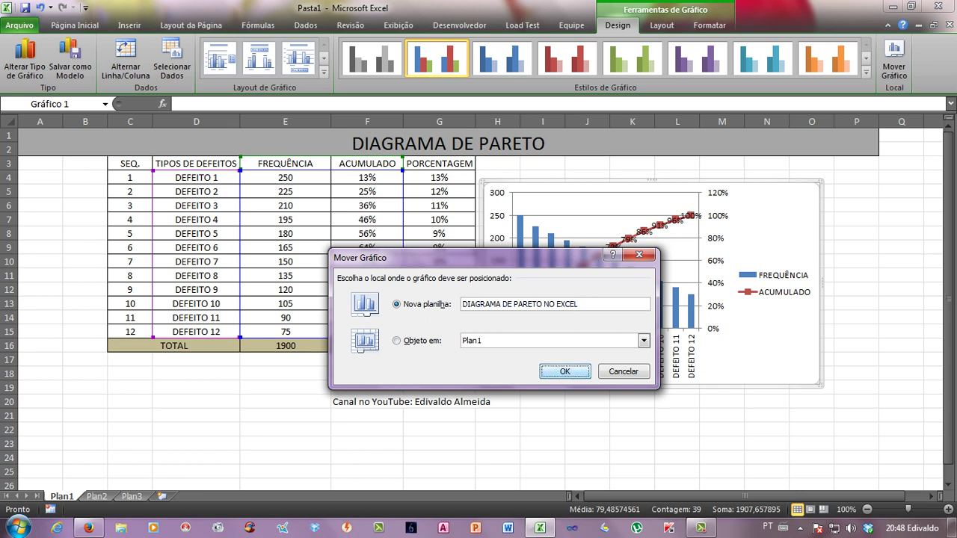
key("Return")
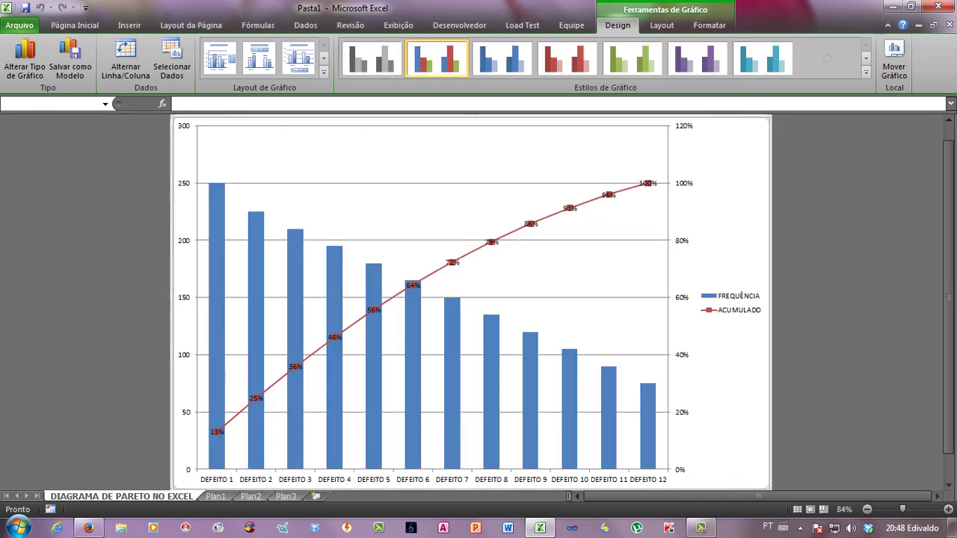
Apply the first, grayscale chart style to the Pareto chart.
left_click(647, 183)
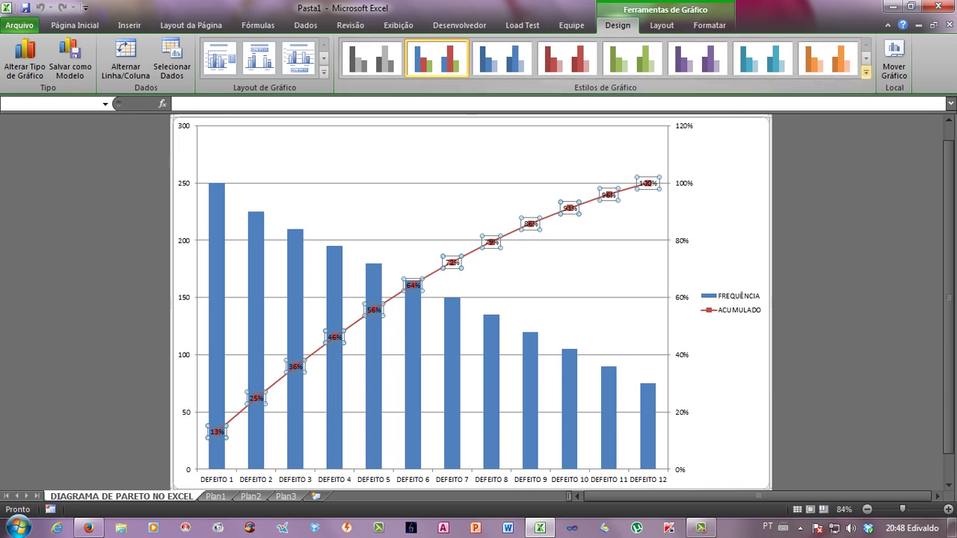
left_click(865, 71)
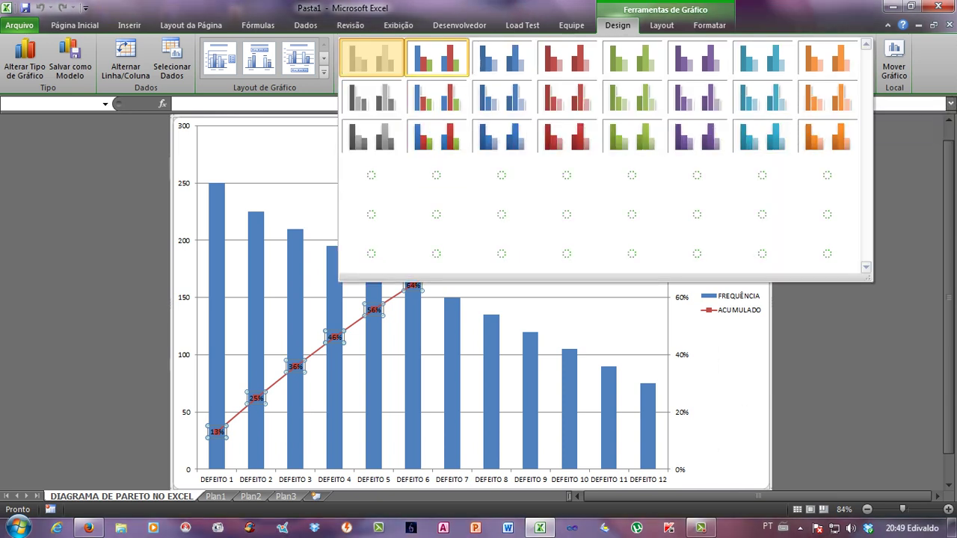
key("Escape")
left_click(371, 58)
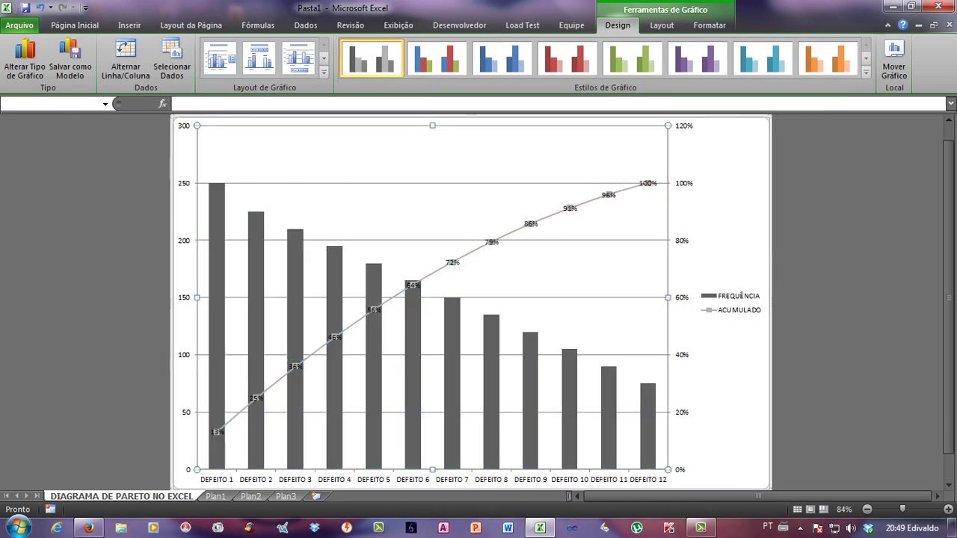
Restore the blue/red chart style, shorten the plot area from the bottom, and zoom to 80%.
left_click(39, 7)
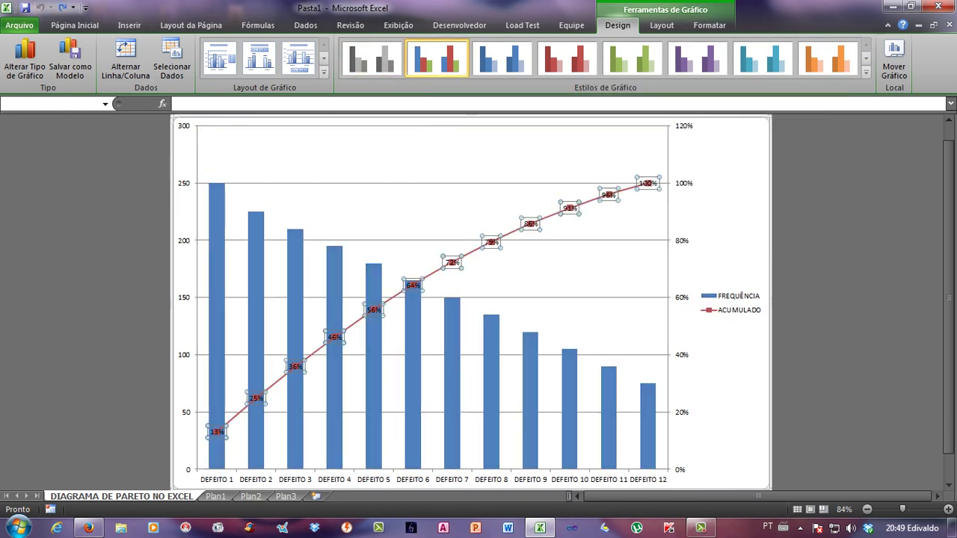
left_click(534, 275)
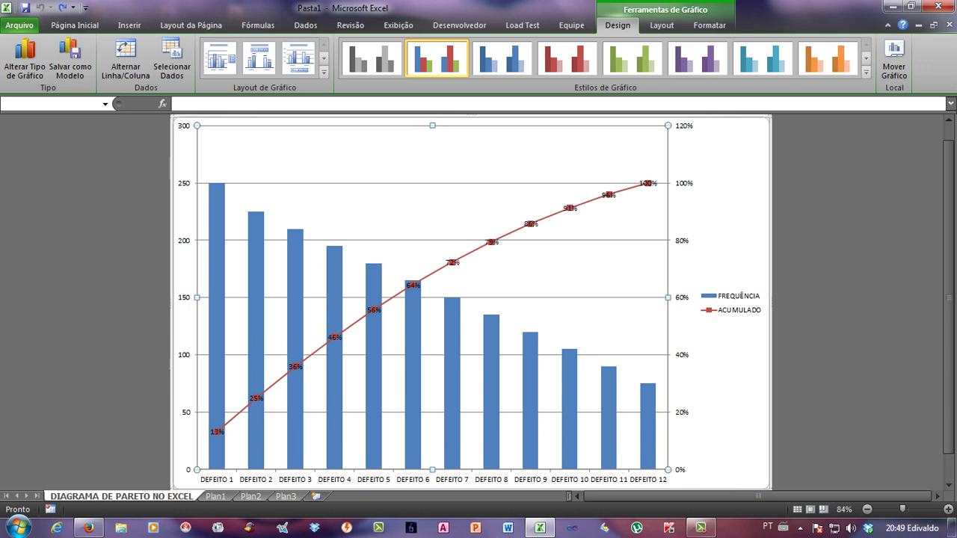
key("Down")
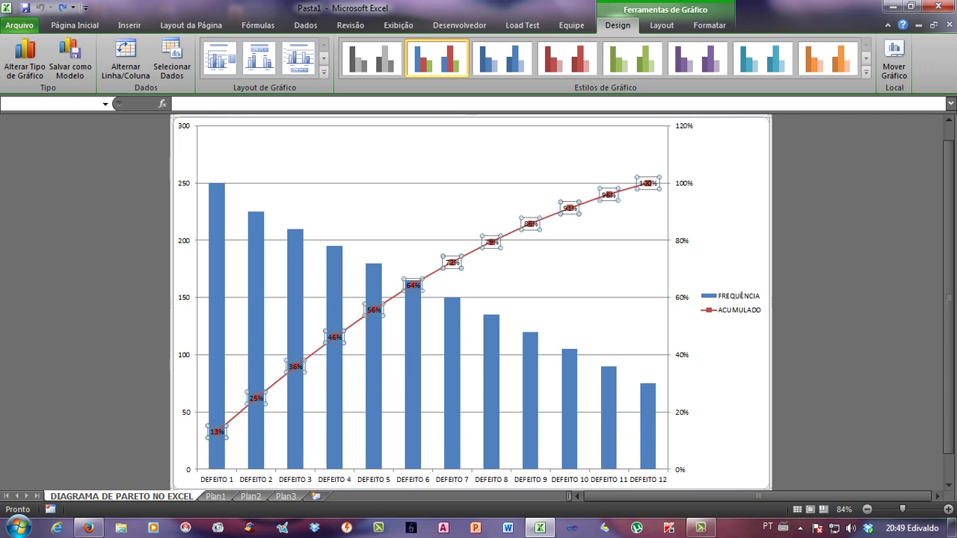
key("Up")
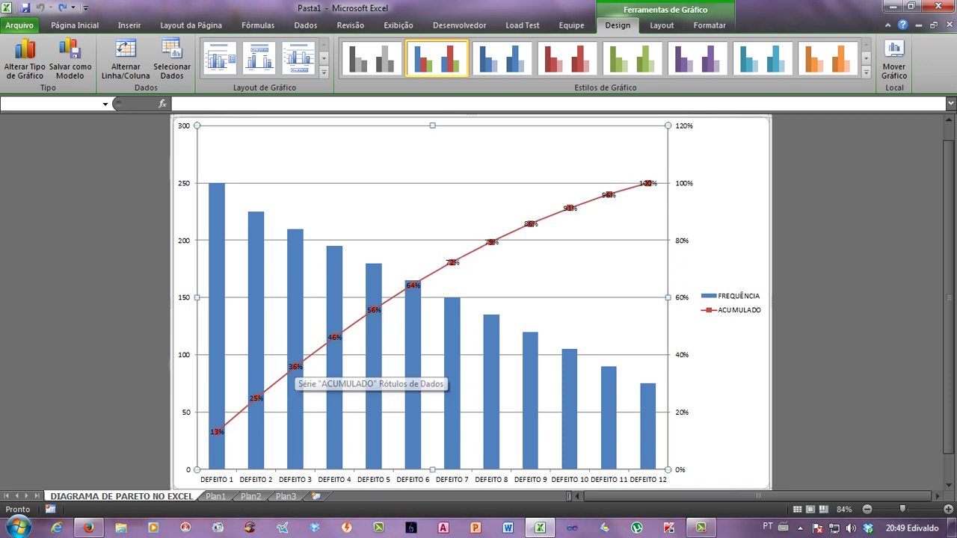
scroll(471, 299, "down", 1)
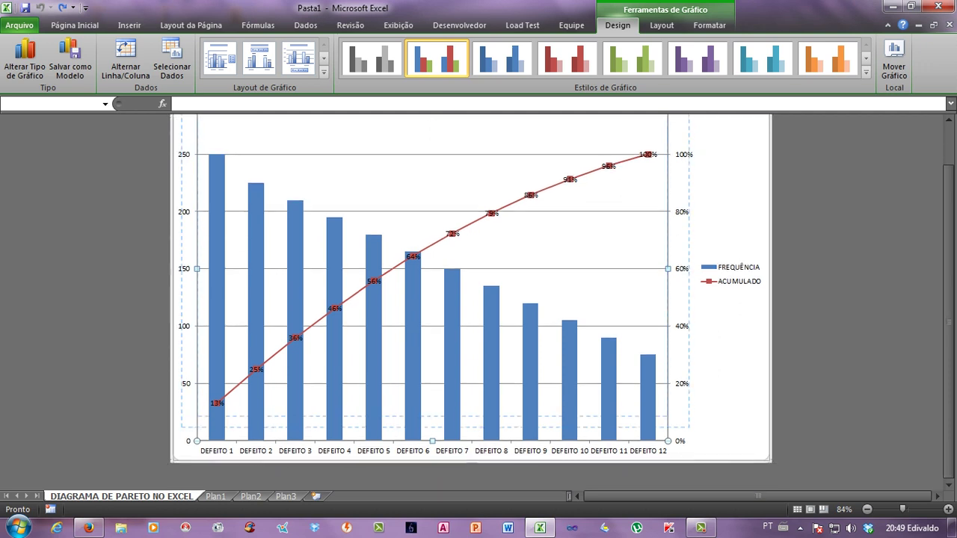
left_click_drag(432, 441, 432, 417)
key("Escape")
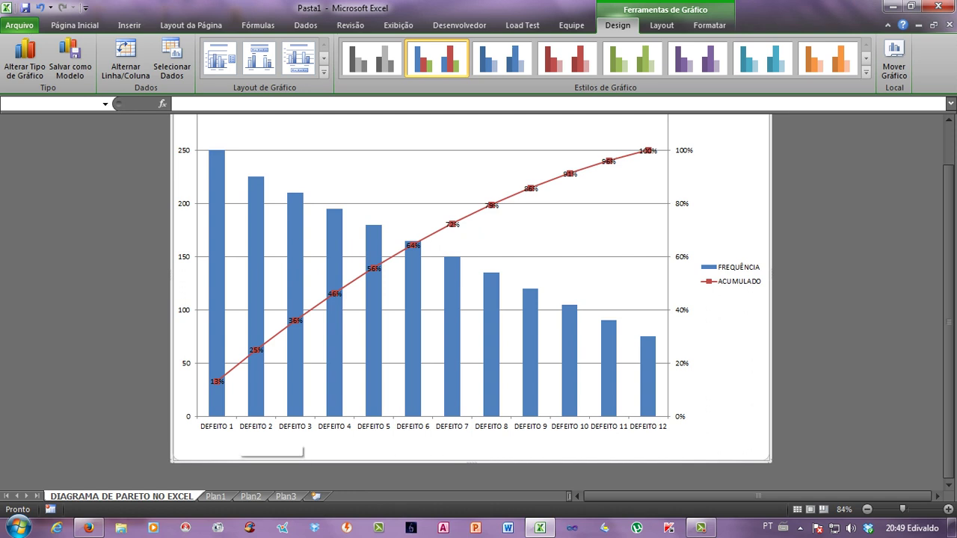
left_click(240, 428)
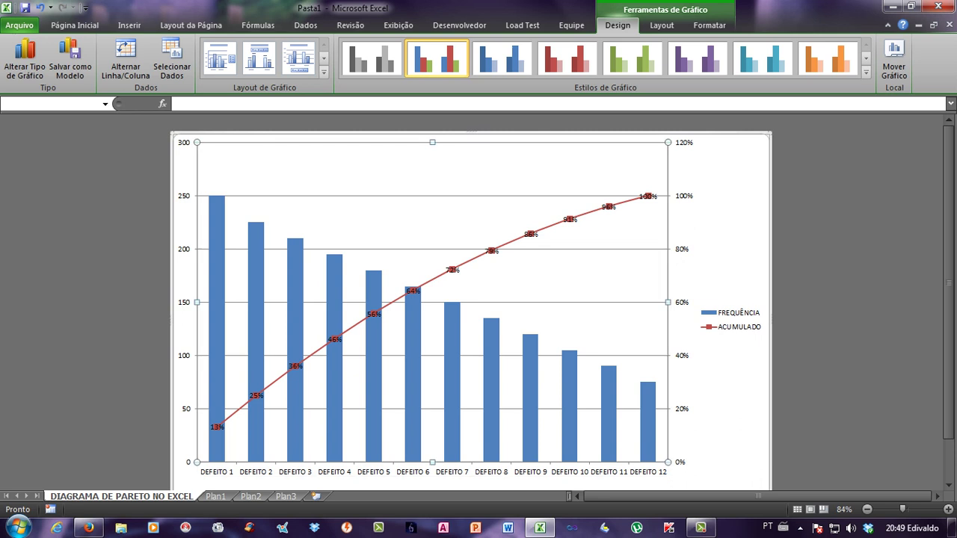
left_click(867, 509)
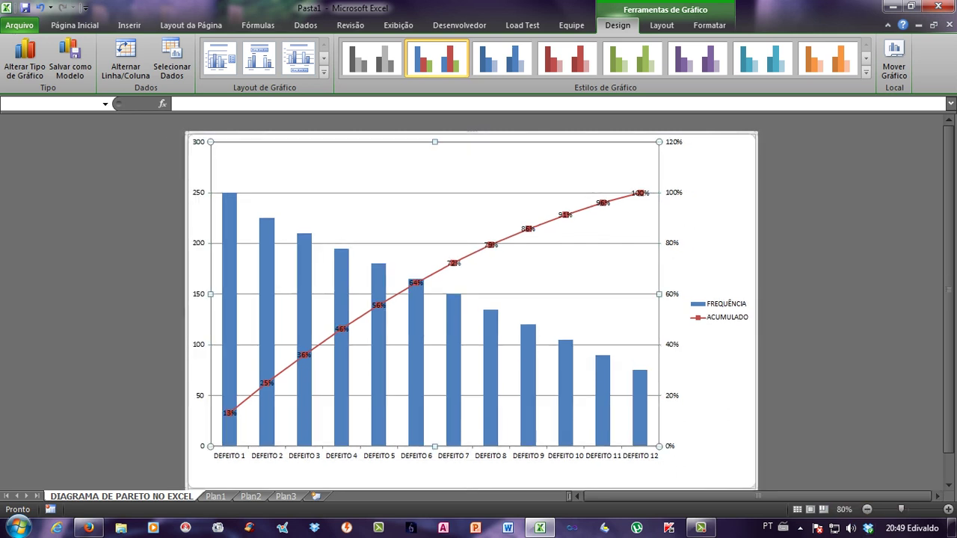
left_click(701, 528)
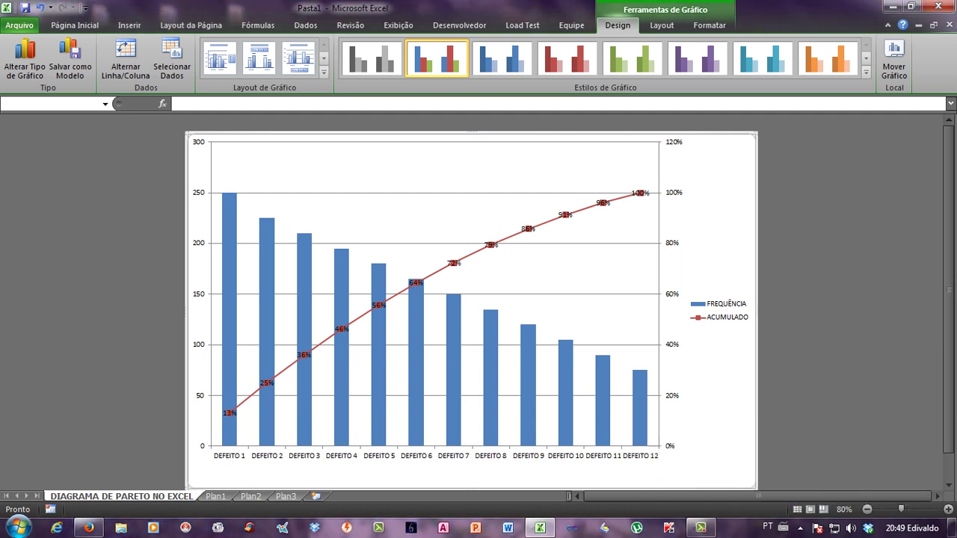
Clear the chart contents, then cancel closing so the workbook stays open.
key("Delete")
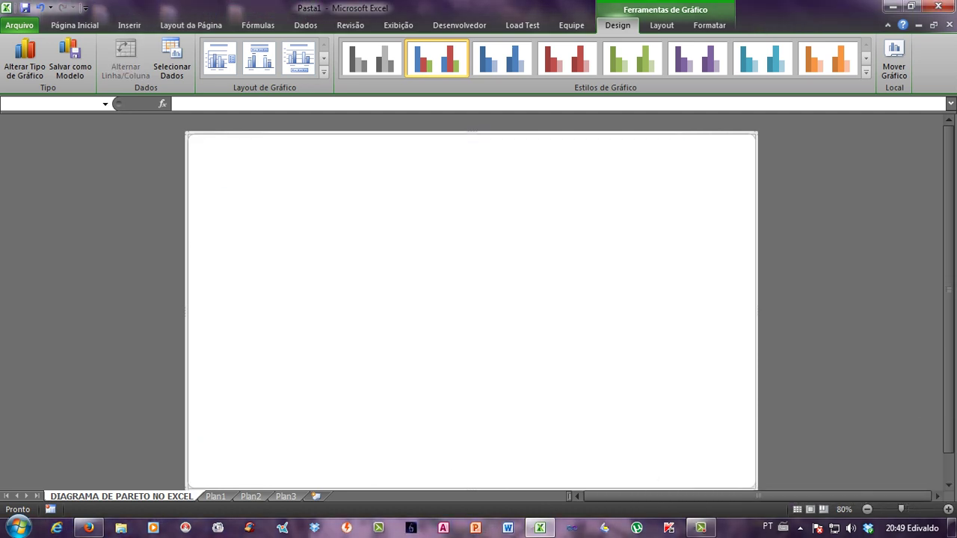
key("alt+F4")
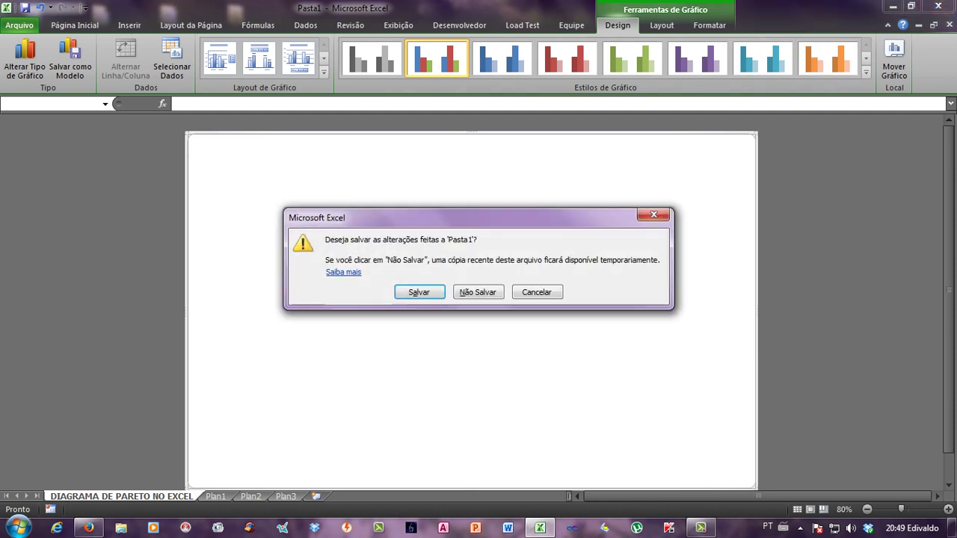
key("Tab")
key("Tab")
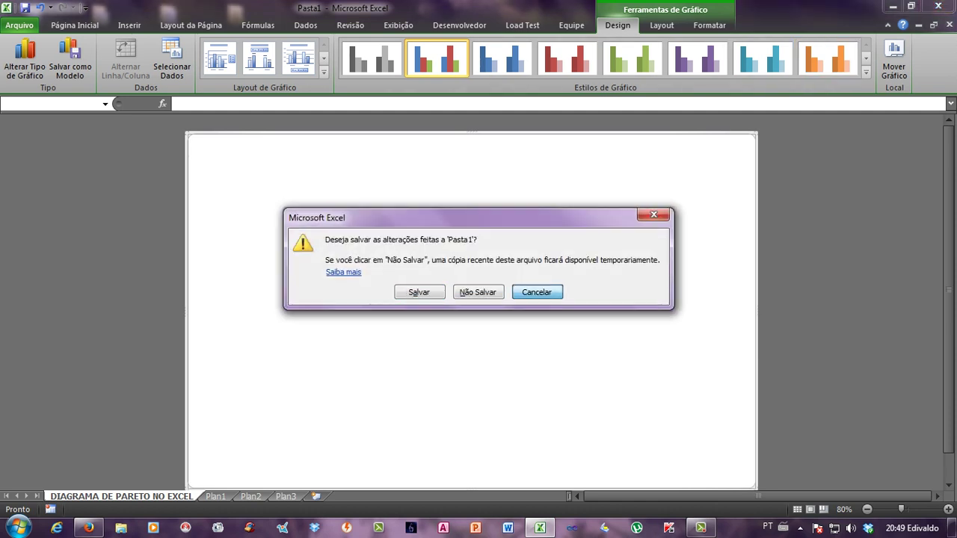
key("Return")
Delete the blank DIAGRAMA DE PARETO NO EXCEL chart sheet with Excluir.
left_click(215, 496)
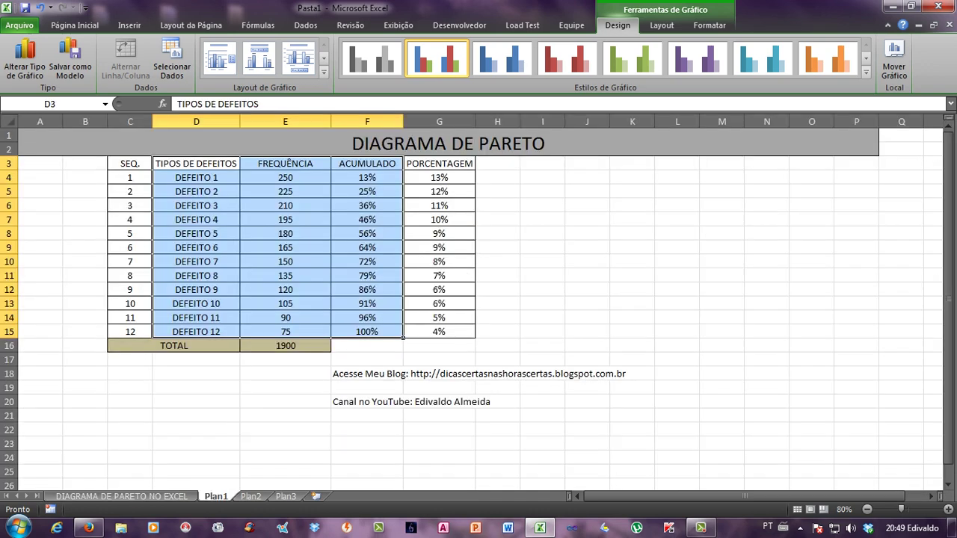
left_click(119, 497)
right_click(170, 497)
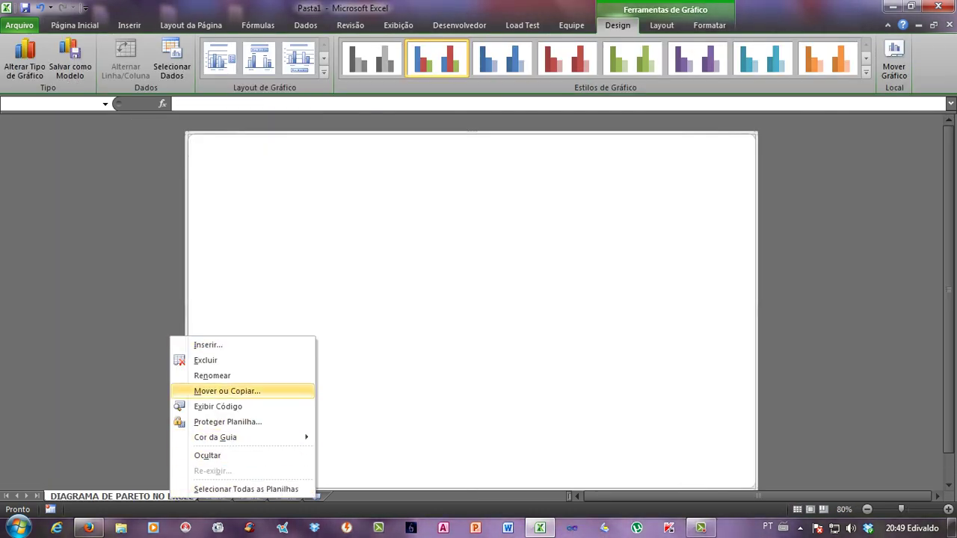
left_click(205, 361)
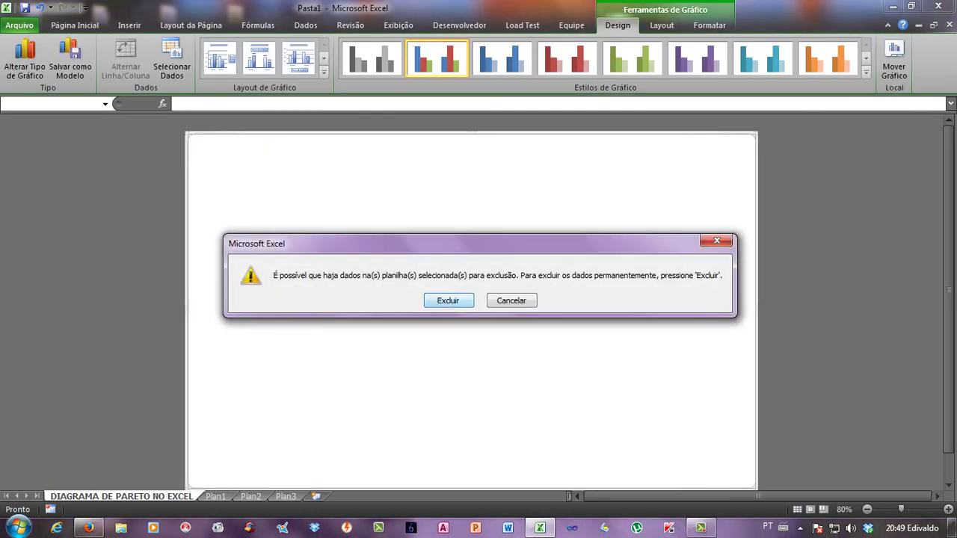
key("Return")
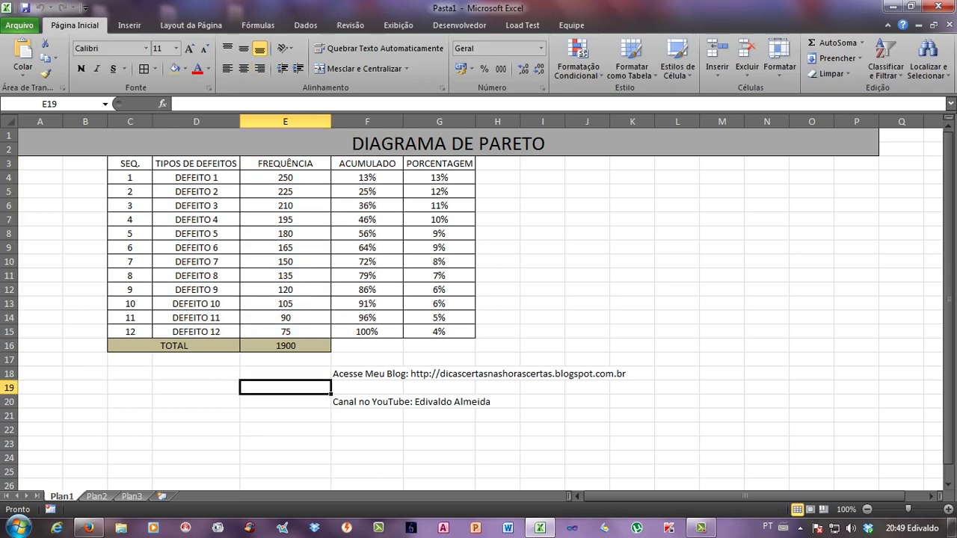
Insert a 2D clustered column chart of the D3:F15 defect types, frequencies and cumulative values.
left_click(367, 178)
left_click(439, 191)
left_click(285, 247)
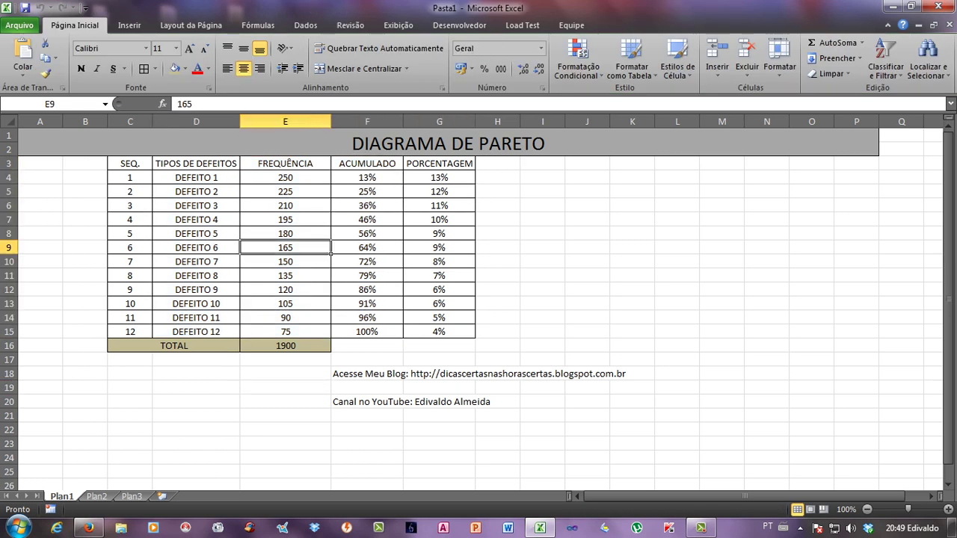
mouse_move(195, 163)
left_mouse_down()
mouse_move(403, 323)
mouse_move(404, 338)
left_mouse_up()
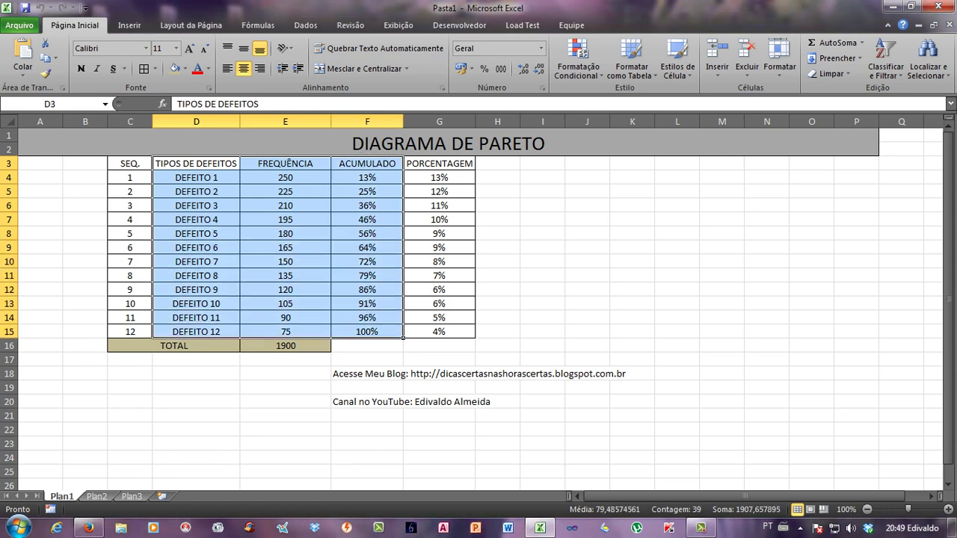
left_click(129, 25)
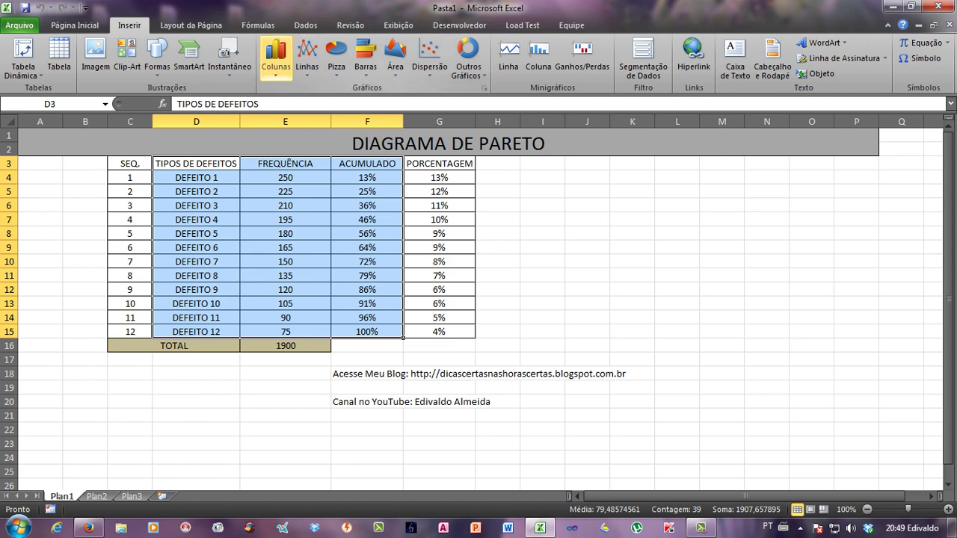
left_click(276, 56)
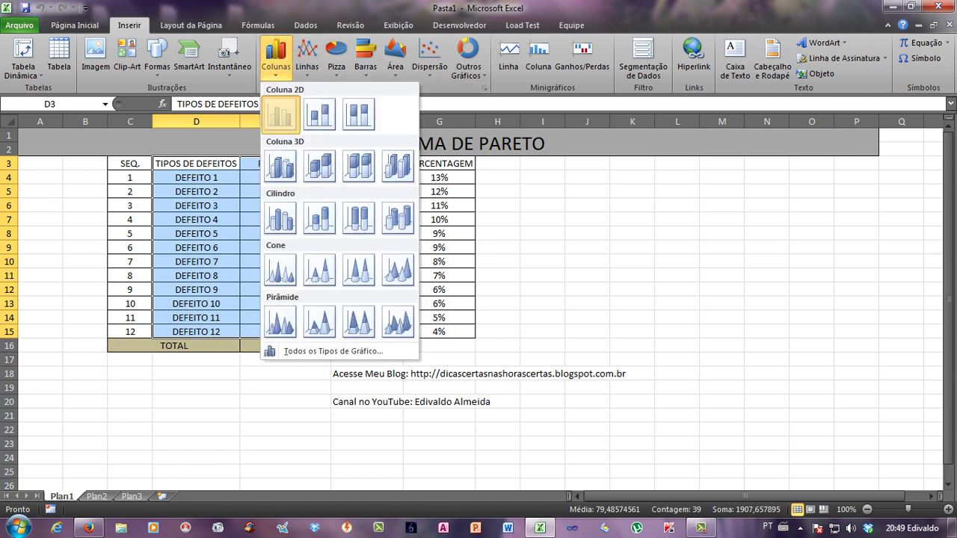
left_click(279, 114)
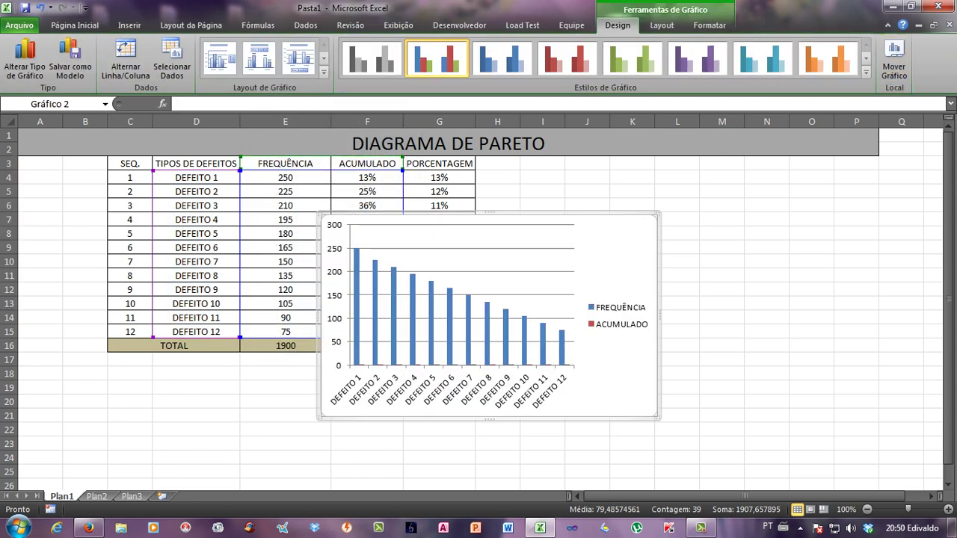
Move the chart to a new sheet named 'DIAGRAMA DE PARETO'.
left_click(895, 63)
left_click(482, 305)
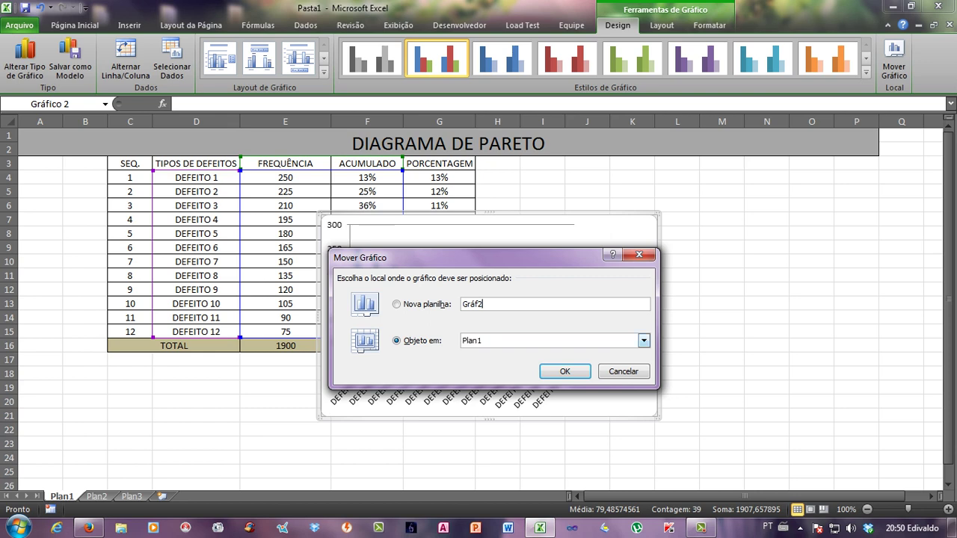
key("BackSpace")
key("BackSpace")
key("BackSpace")
key("BackSpace")
key("BackSpace")
type("DIAGRAMA")
type(" DE PARETO")
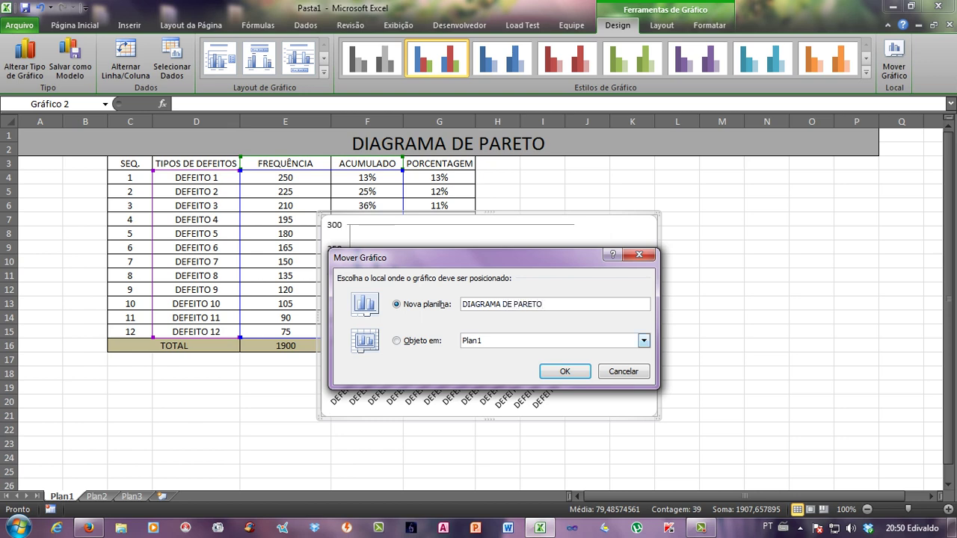
key("Return")
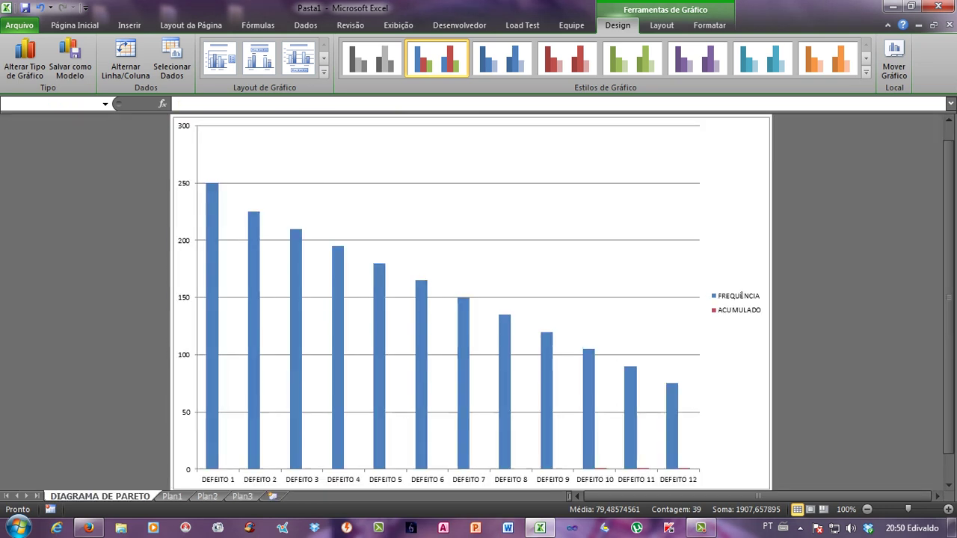
left_click(479, 224)
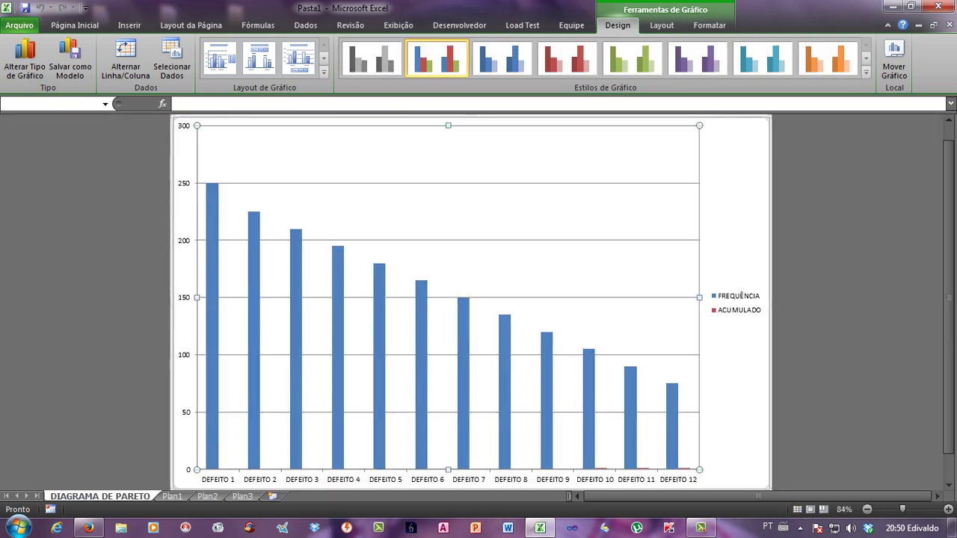
left_click(866, 509)
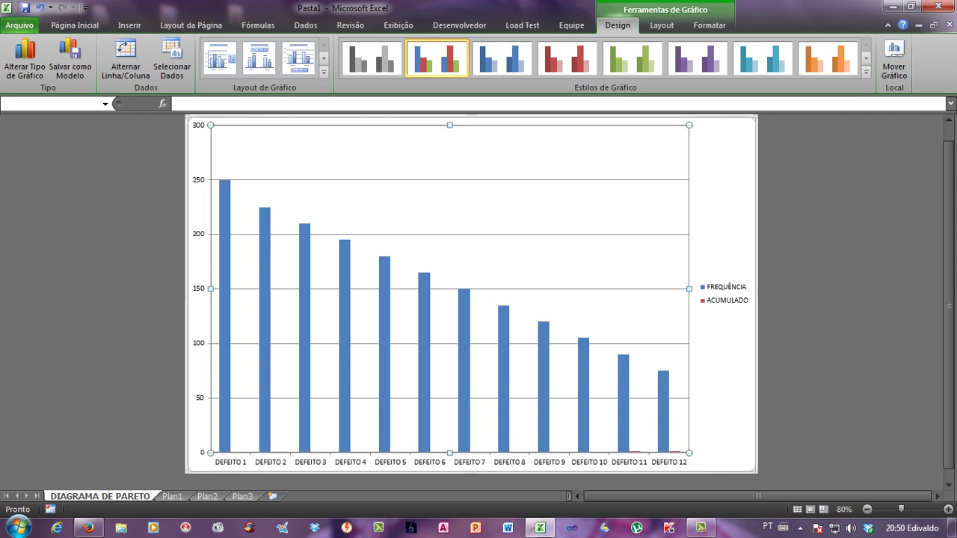
key("Escape")
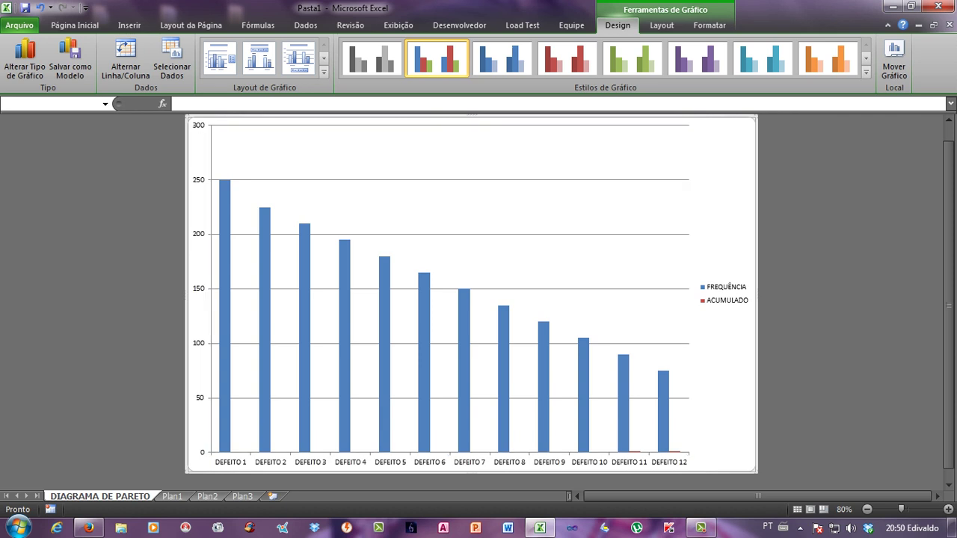
left_click(620, 398)
scroll(621, 388, "down", 1)
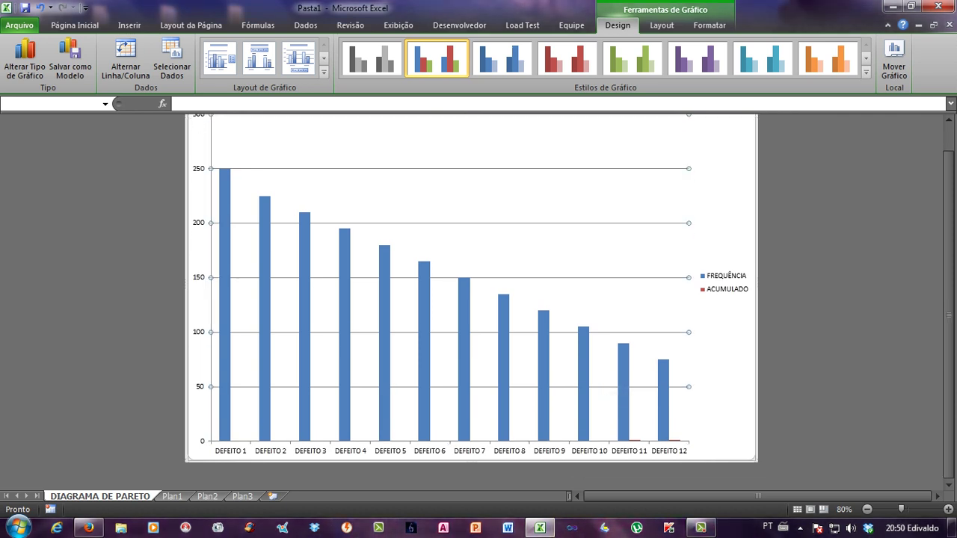
key("Down")
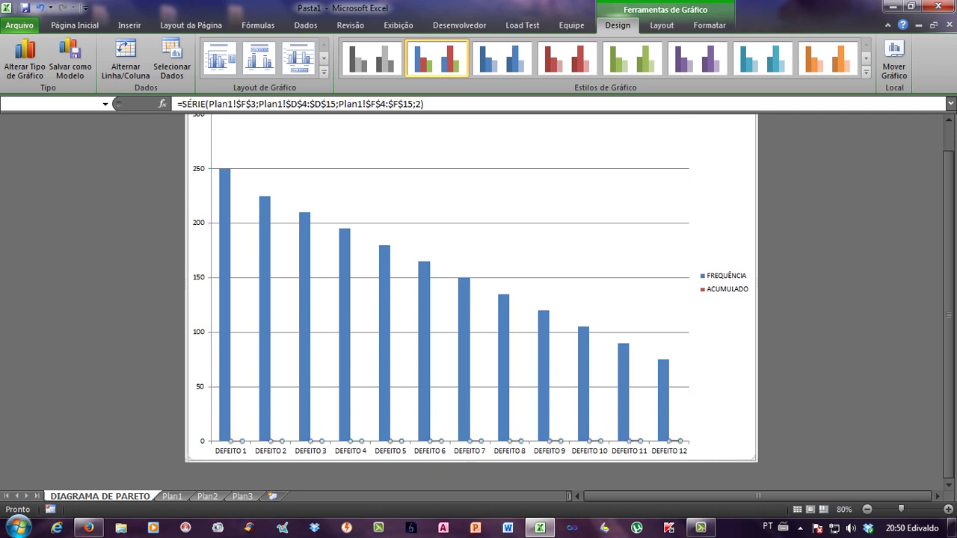
right_click(481, 441)
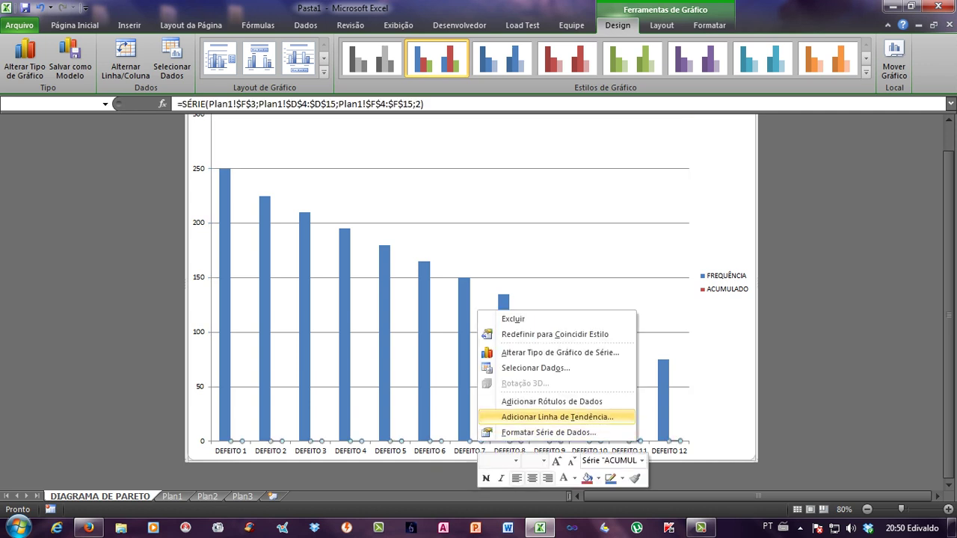
key("Up")
key("Down")
key("Down")
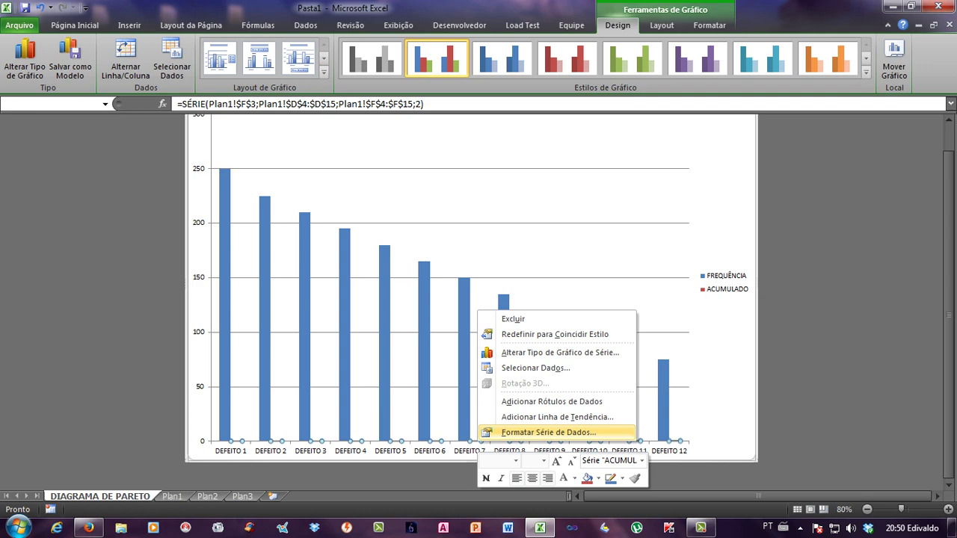
key("Return")
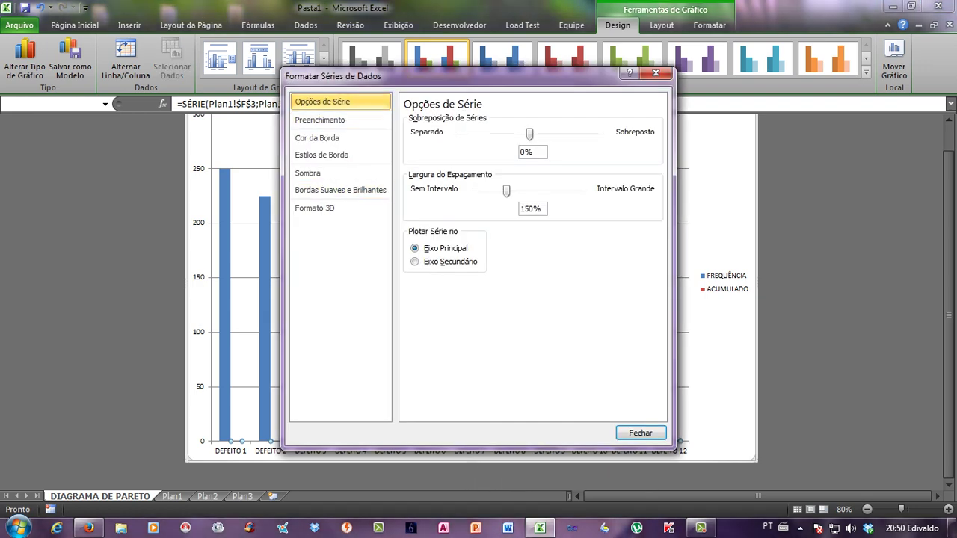
left_click(320, 120)
left_click(656, 72)
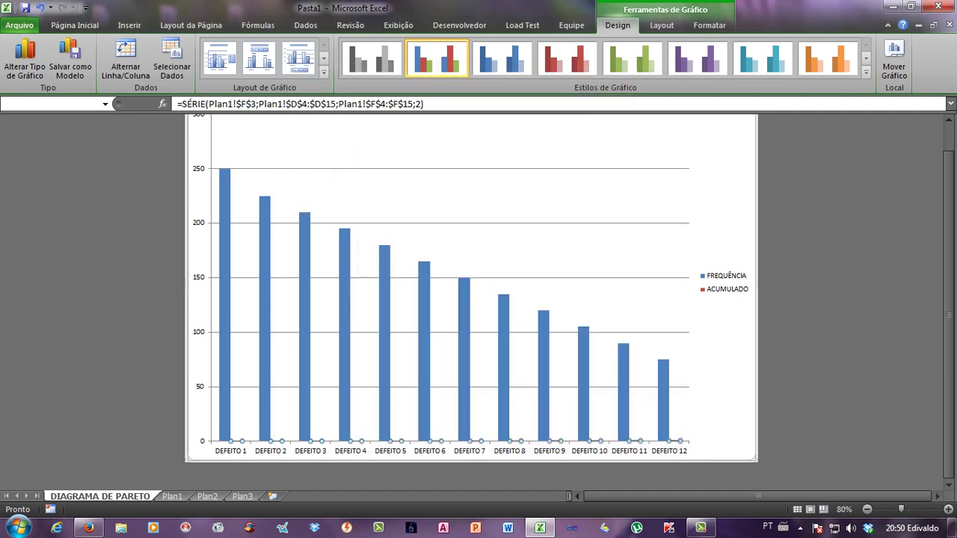
left_click(515, 441)
right_click(515, 441)
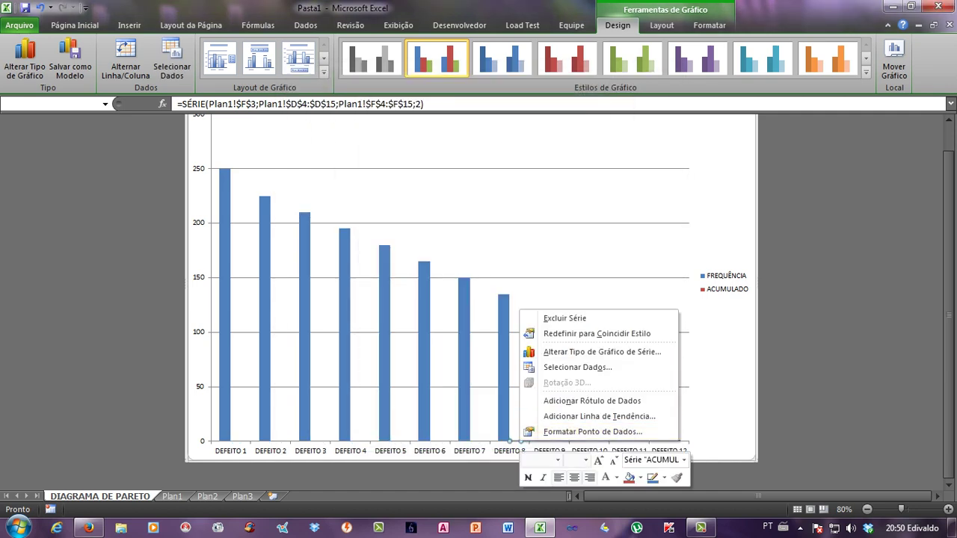
left_click(546, 439)
left_click(523, 419)
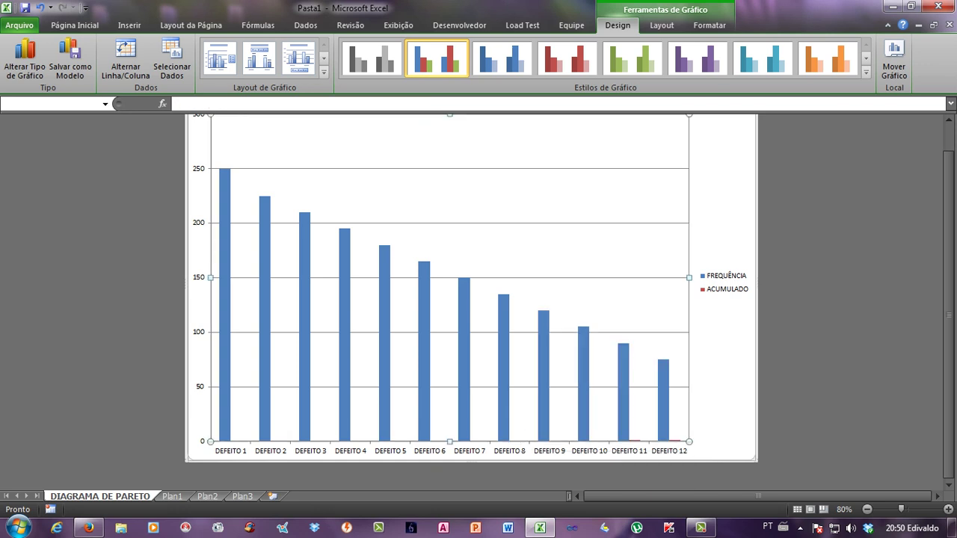
left_click(634, 441)
right_click(634, 441)
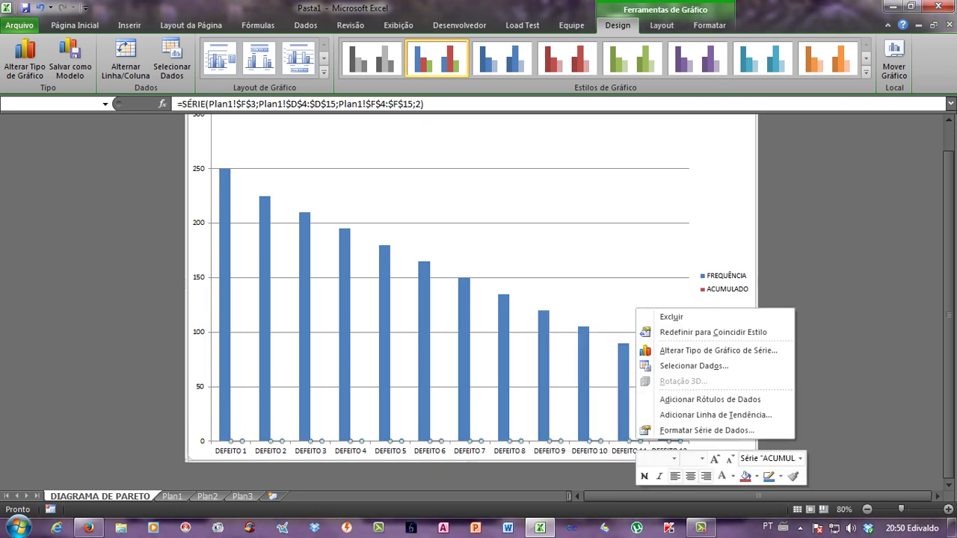
left_click(707, 430)
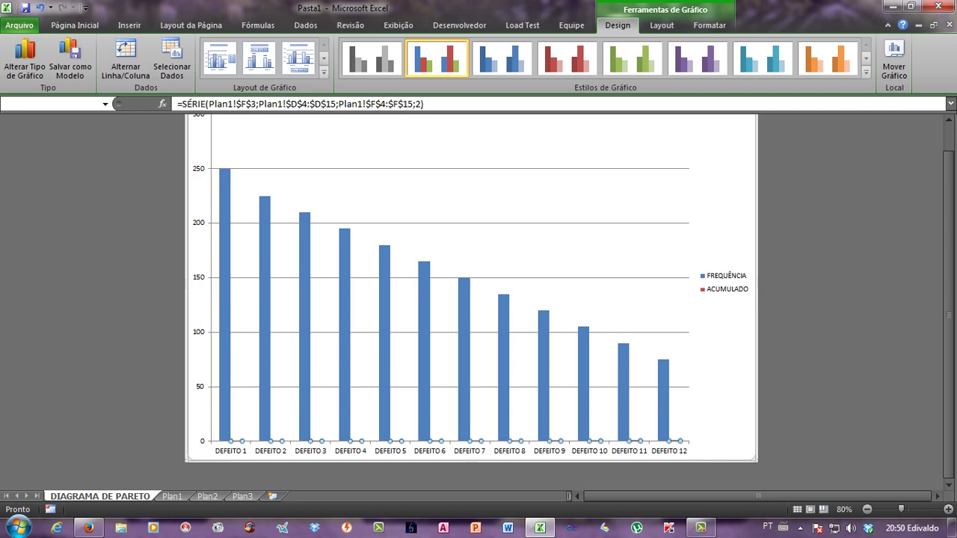
left_click(320, 120)
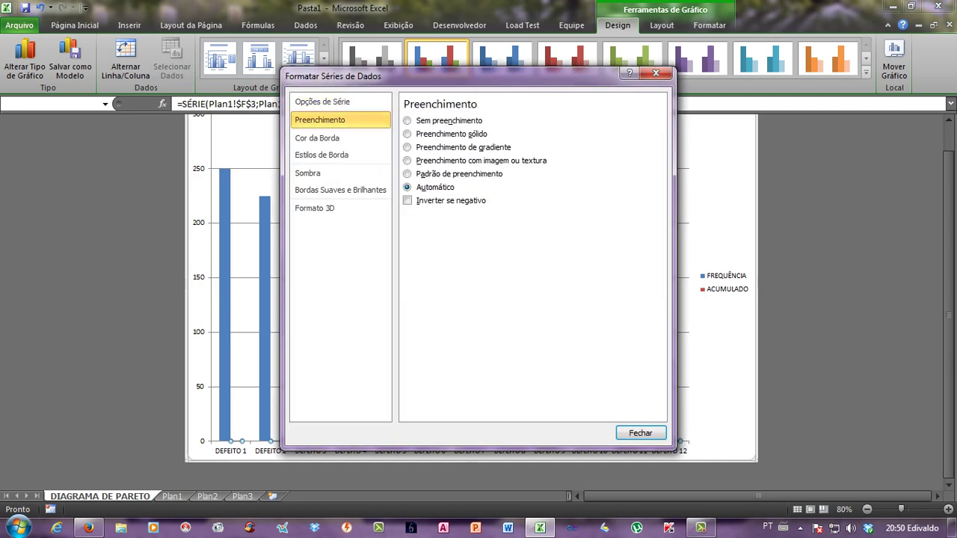
left_click(322, 102)
left_click(656, 72)
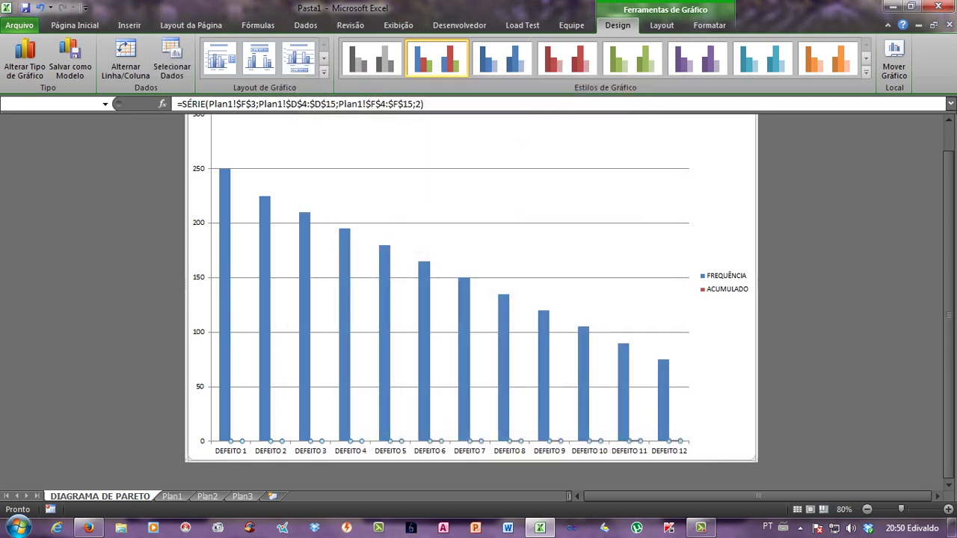
left_click(240, 446)
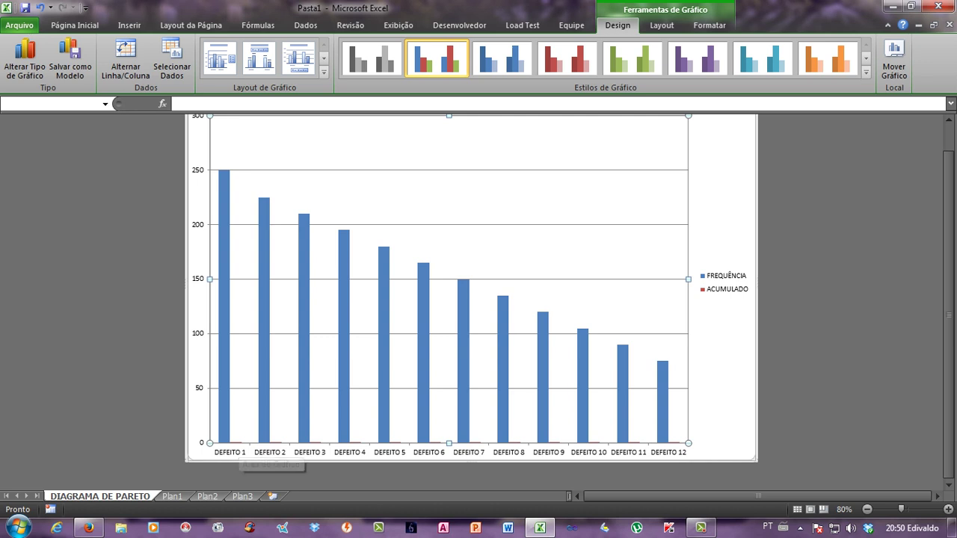
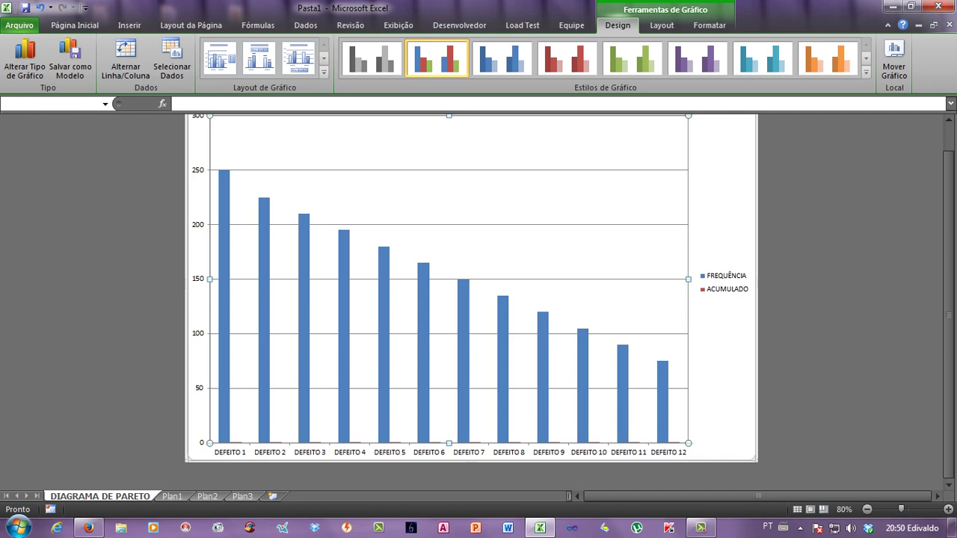
Select the ACUMULADO series from the keyboard and browse its formatting options without changes.
key("Escape")
key("ctrl+1")
key("Down")
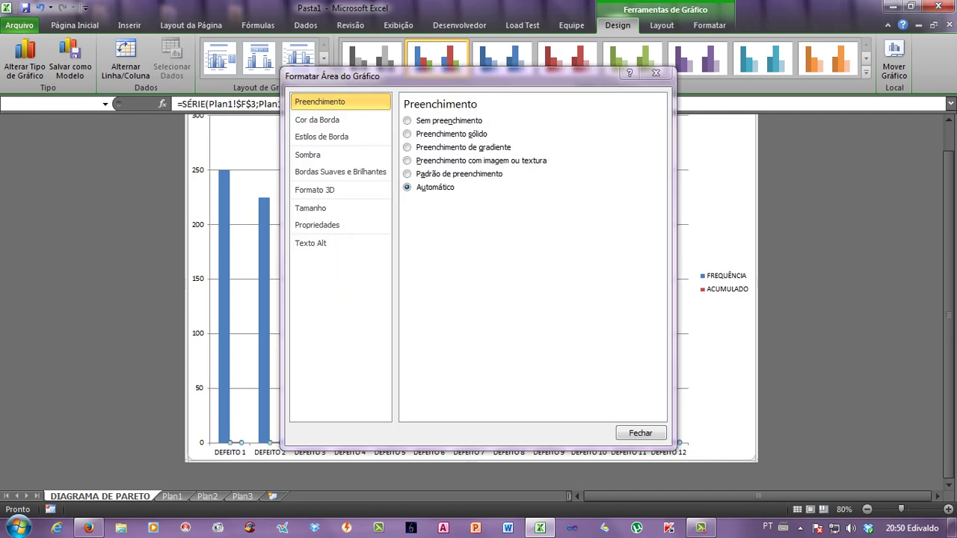
key("Escape")
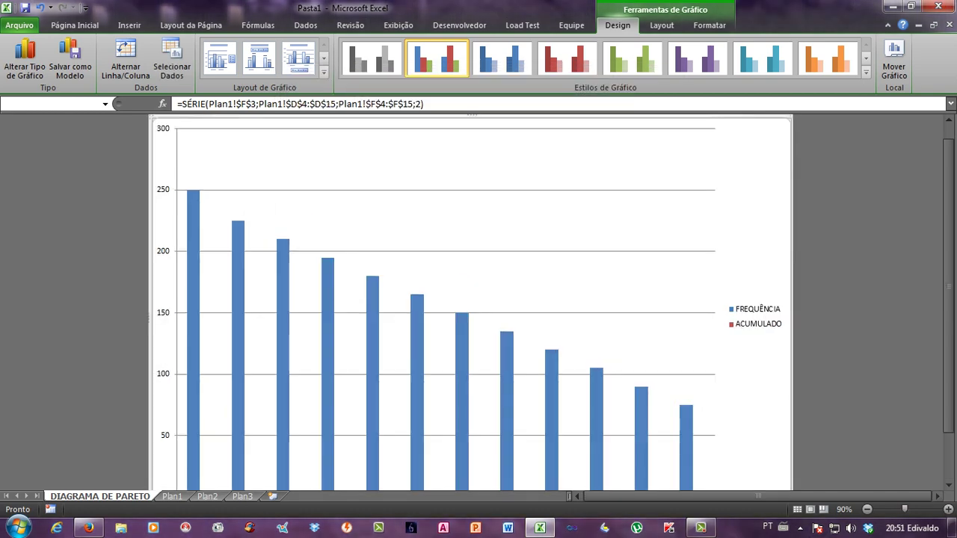
key("Down")
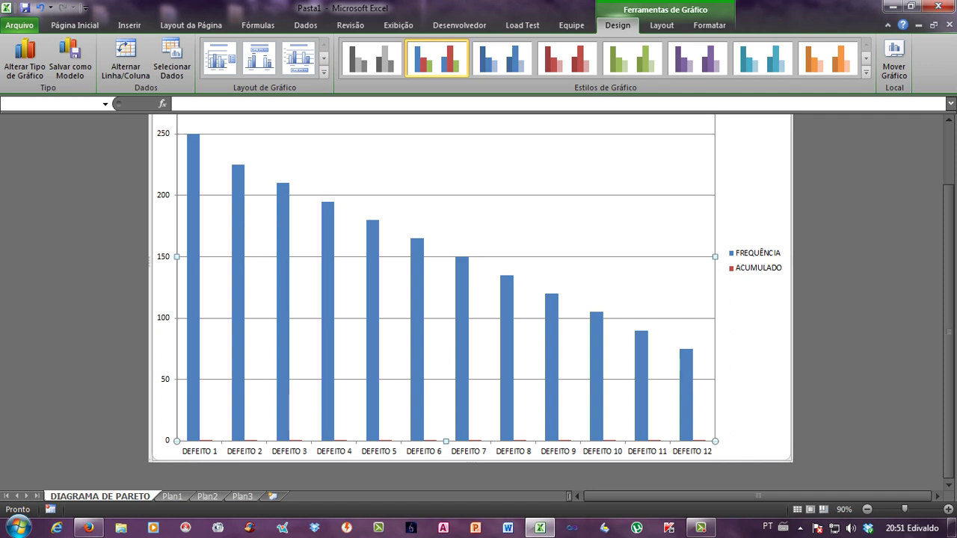
key("Up")
key("shift+F10")
key("Up")
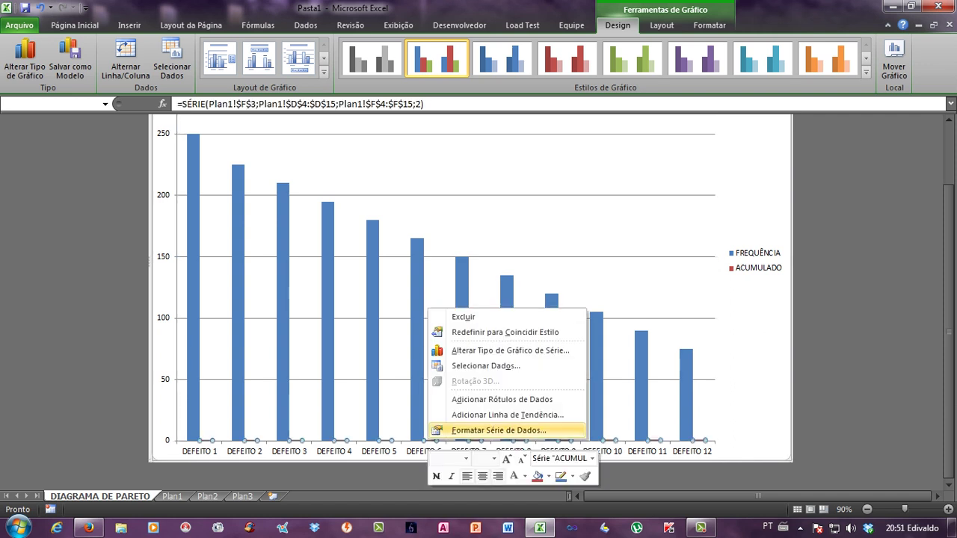
key("Escape")
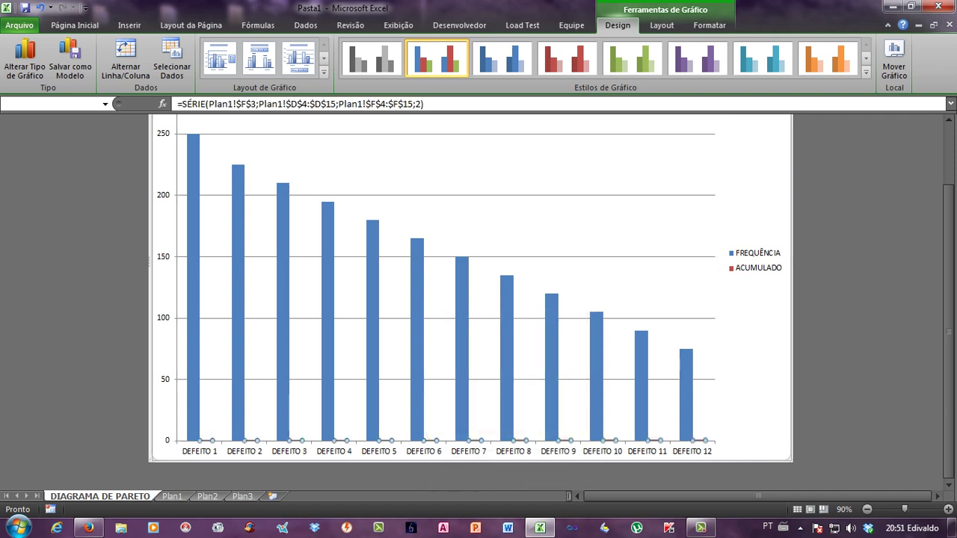
key("ctrl+1")
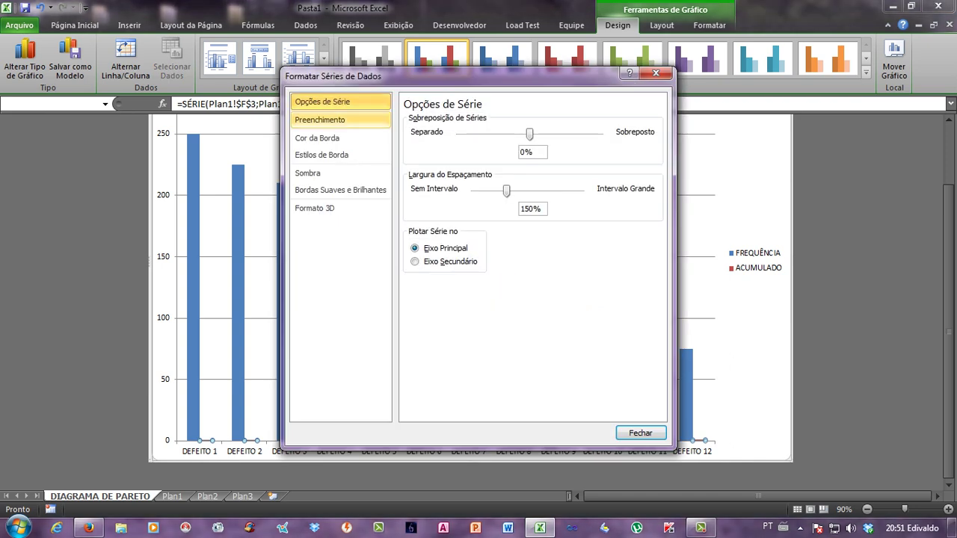
key("Down")
key("Up")
key("Down")
key("Down")
key("Down")
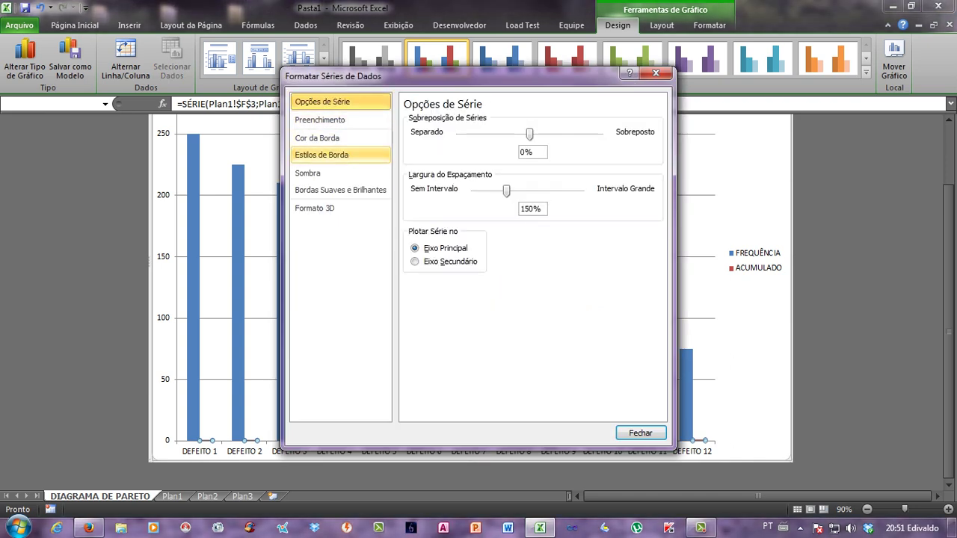
key("Down")
key("Down")
key("Down")
key("Down")
key("Down")
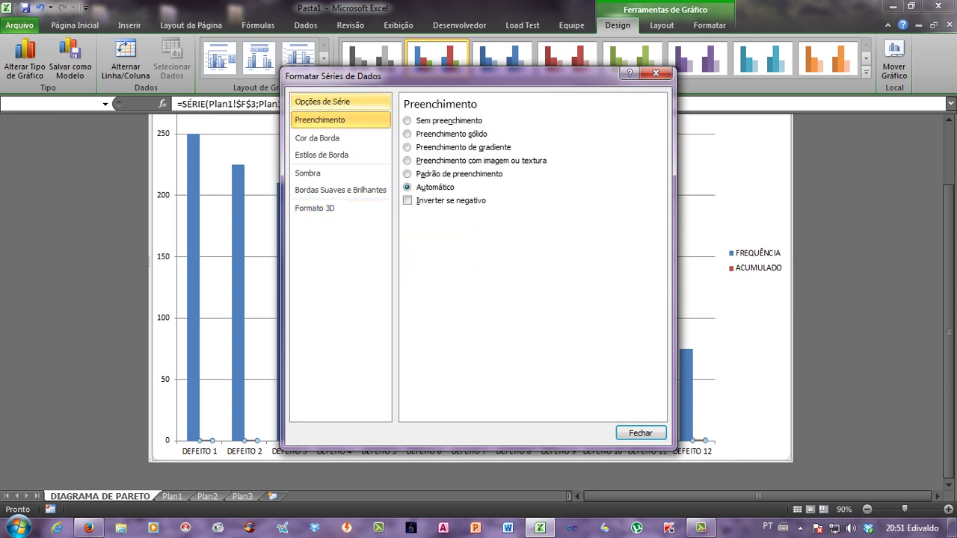
key("Up")
key("Escape")
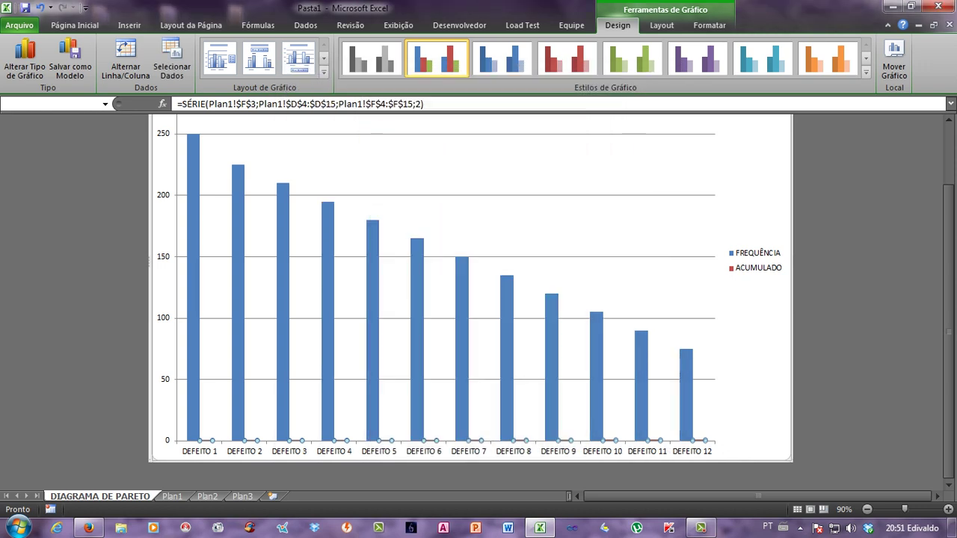
Change the ACUMULADO series chart type to Line with Markers.
right_click(569, 440)
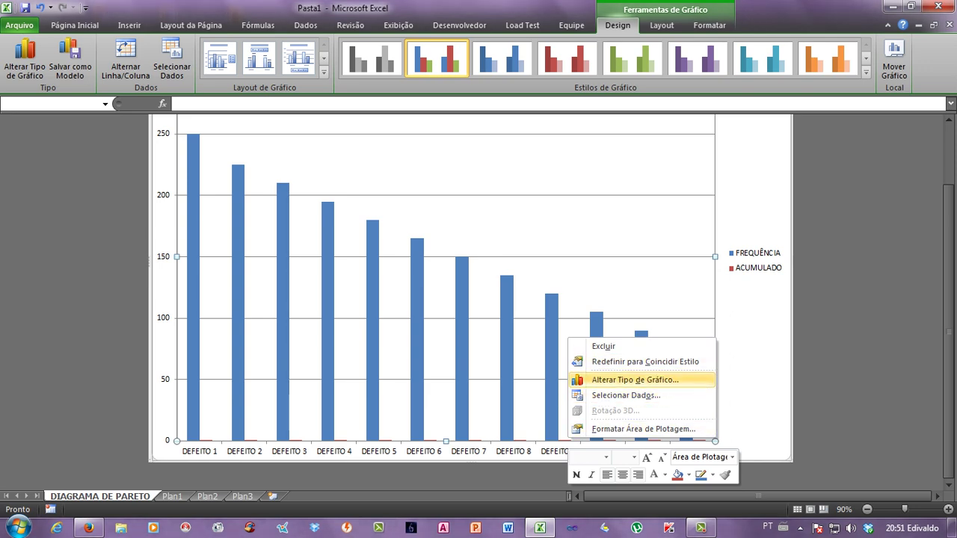
left_click(634, 380)
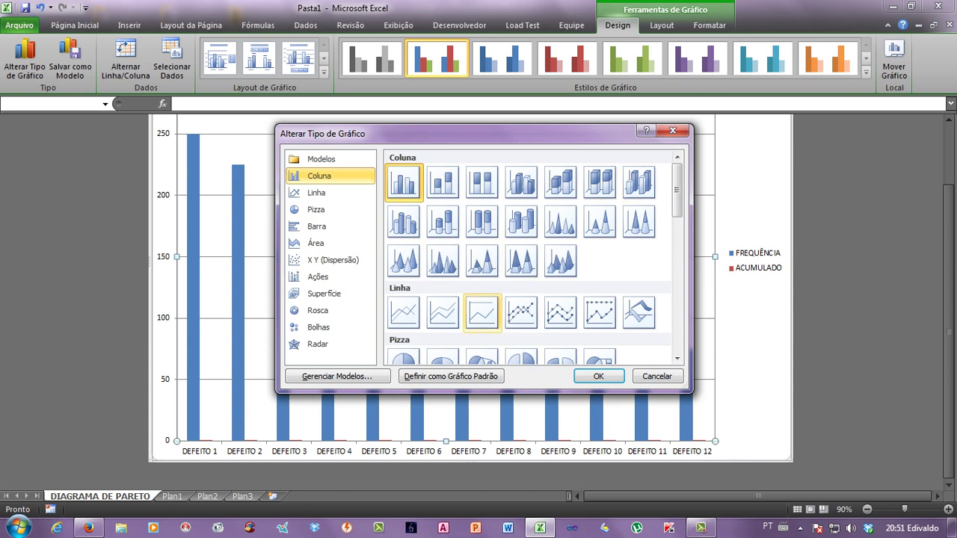
left_click(672, 130)
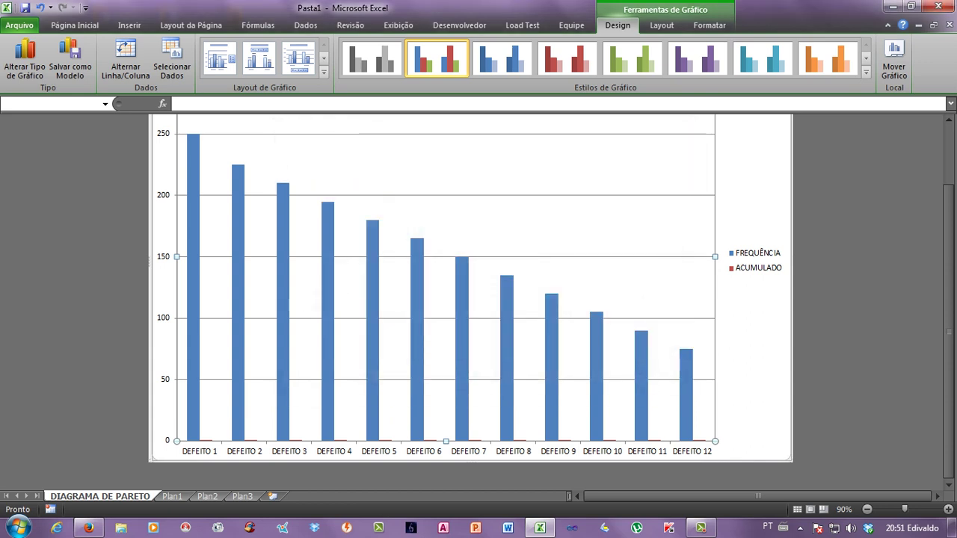
left_click(654, 440)
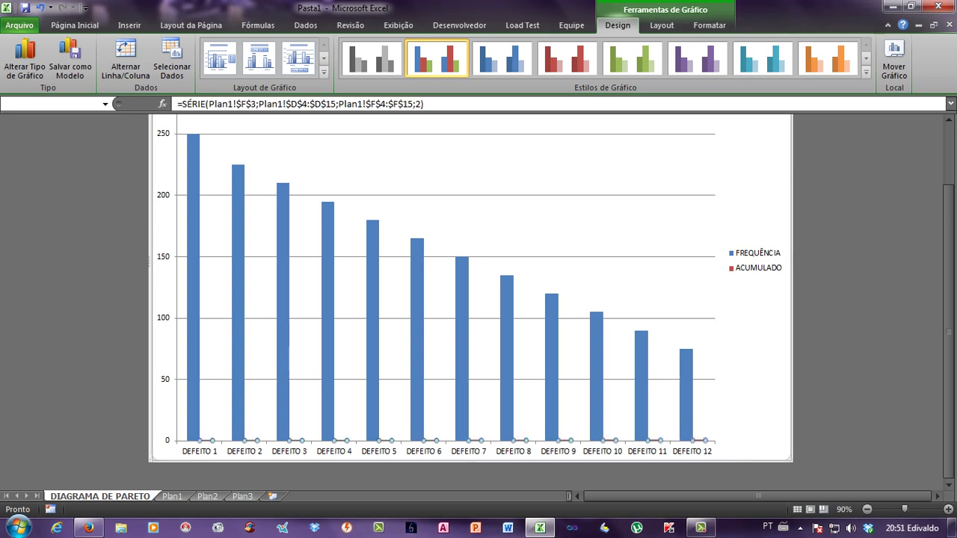
right_click(436, 440)
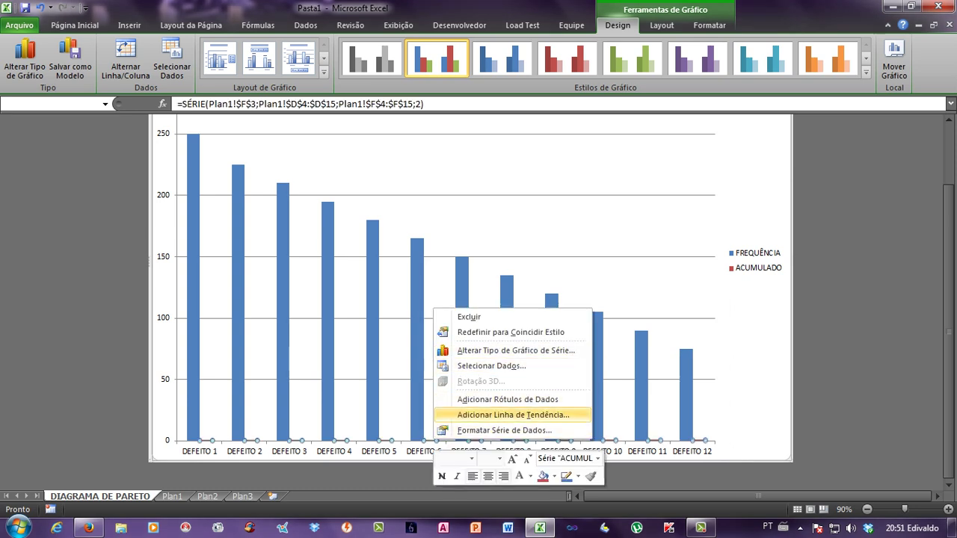
left_click(494, 351)
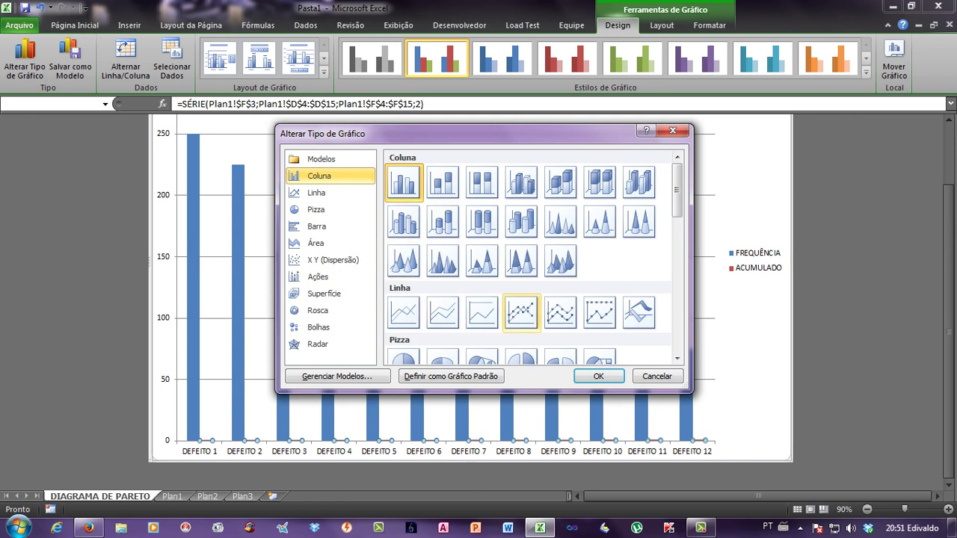
double_click(521, 311)
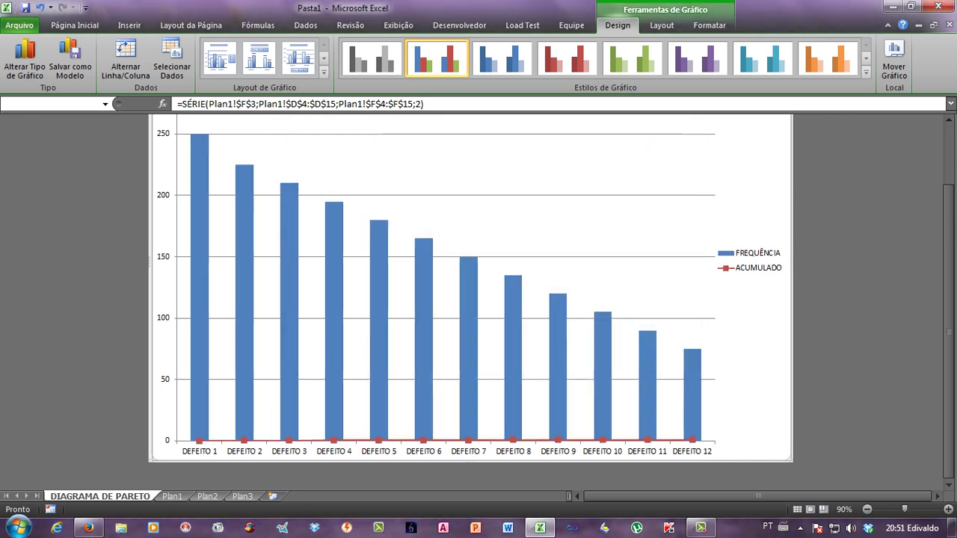
right_click(423, 441)
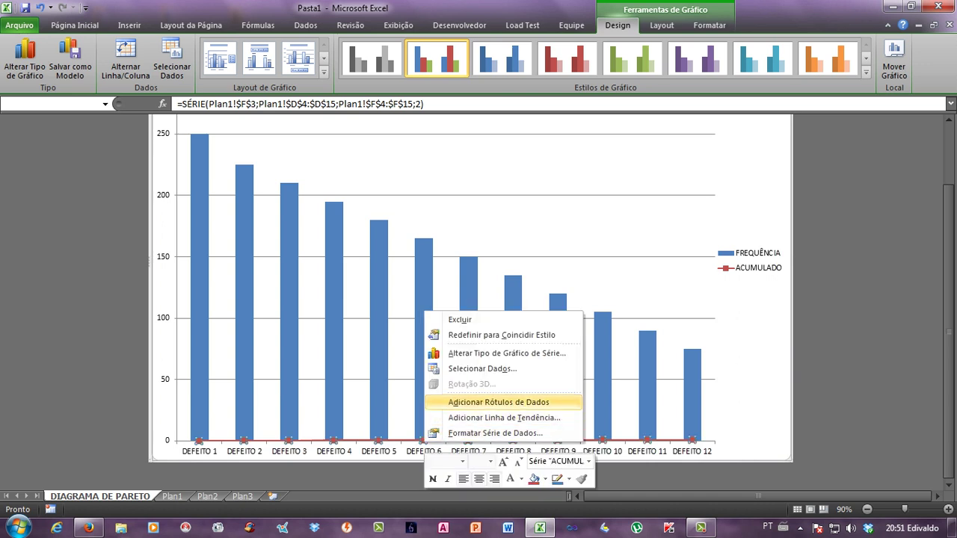
key("Escape")
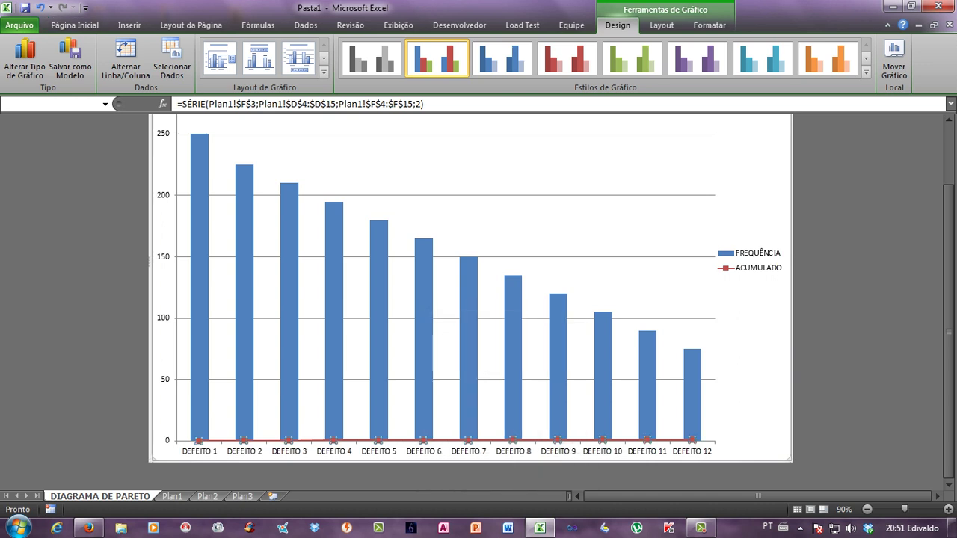
left_click(701, 528)
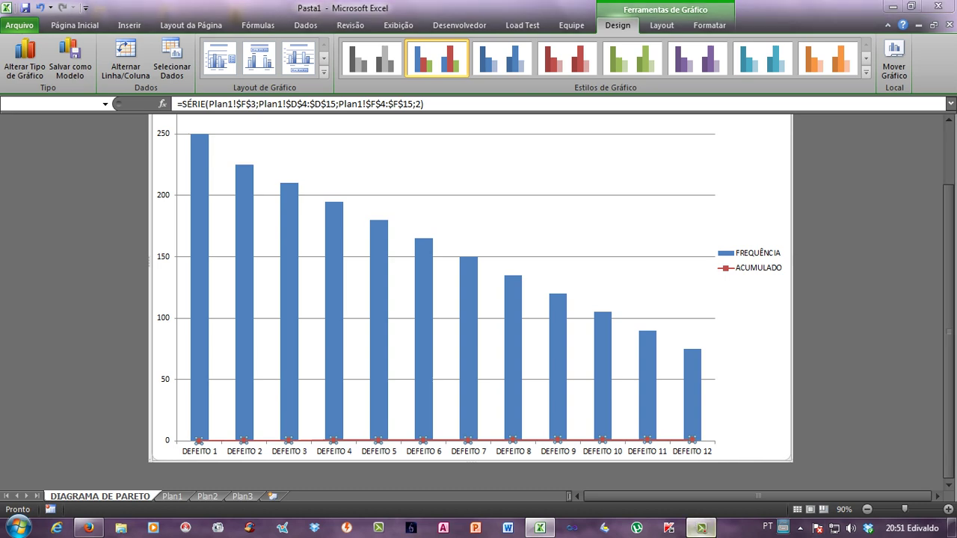
left_click(926, 427)
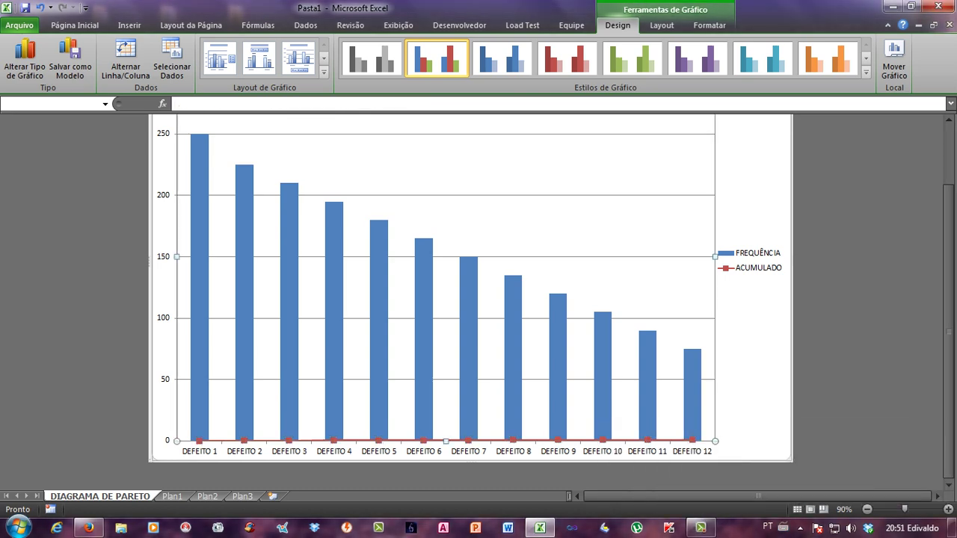
Delete the old DIAGRAMA DE PARETO chart sheet.
right_click(143, 497)
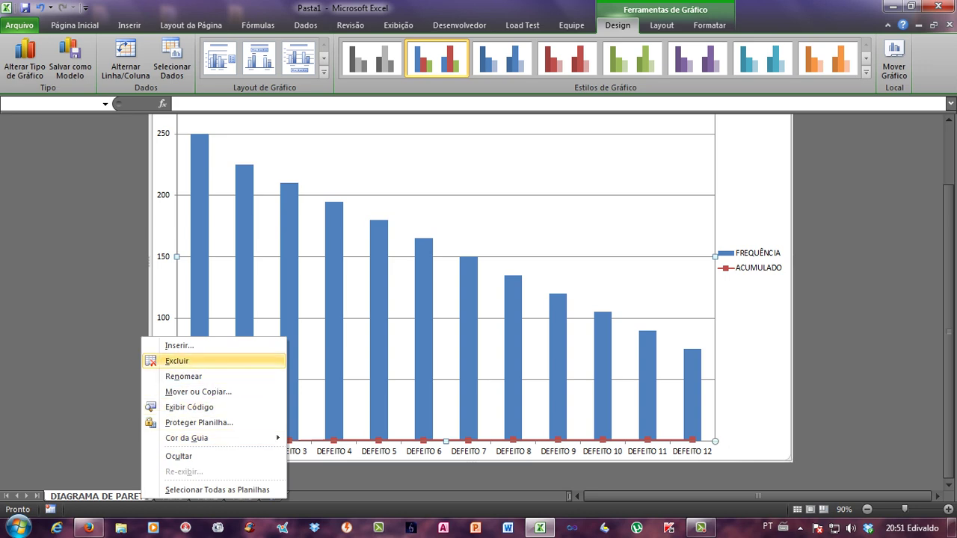
key("Escape")
key("Return")
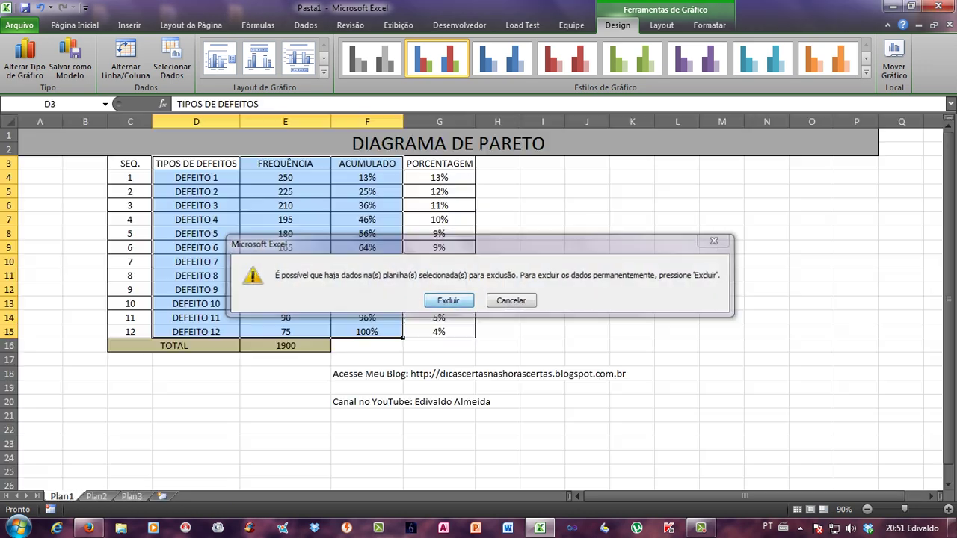
Insert a 2D clustered column chart from D3:F15 on Plan1.
left_click(196, 289)
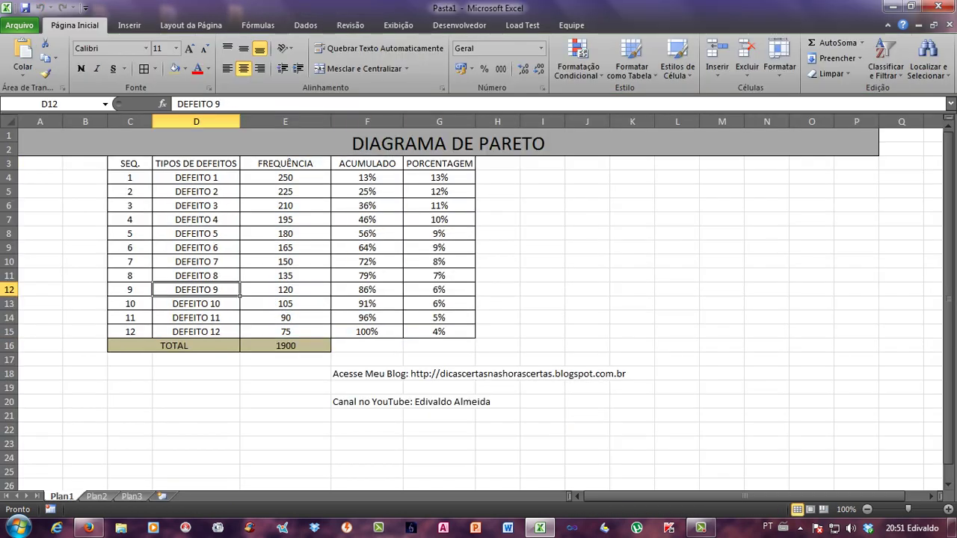
left_click_drag(131, 163, 367, 346)
left_click_drag(196, 163, 366, 331)
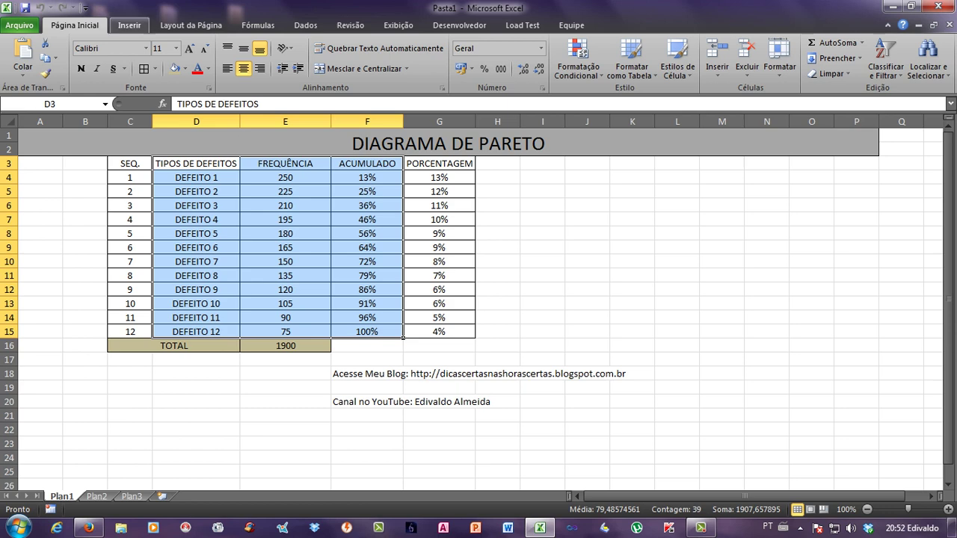
left_click(129, 25)
left_click(275, 56)
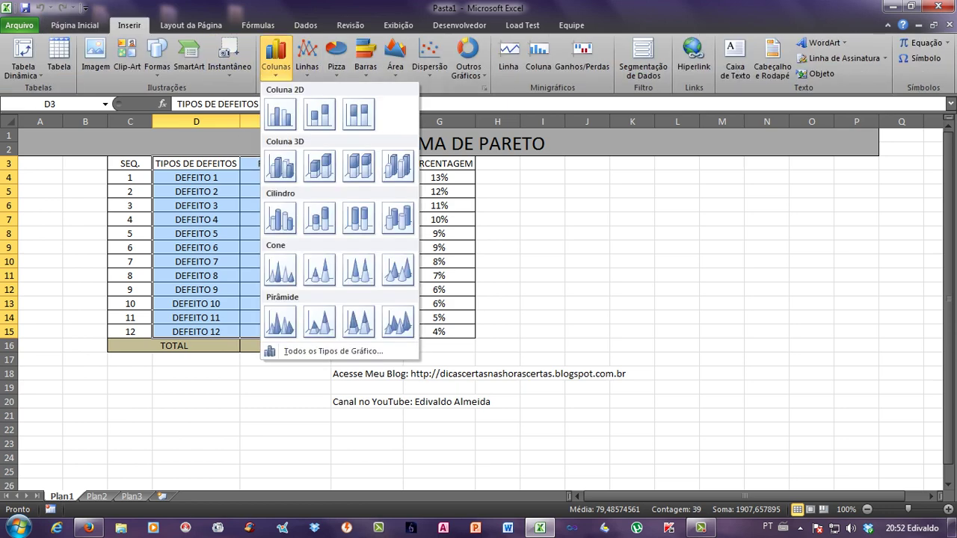
left_click(280, 115)
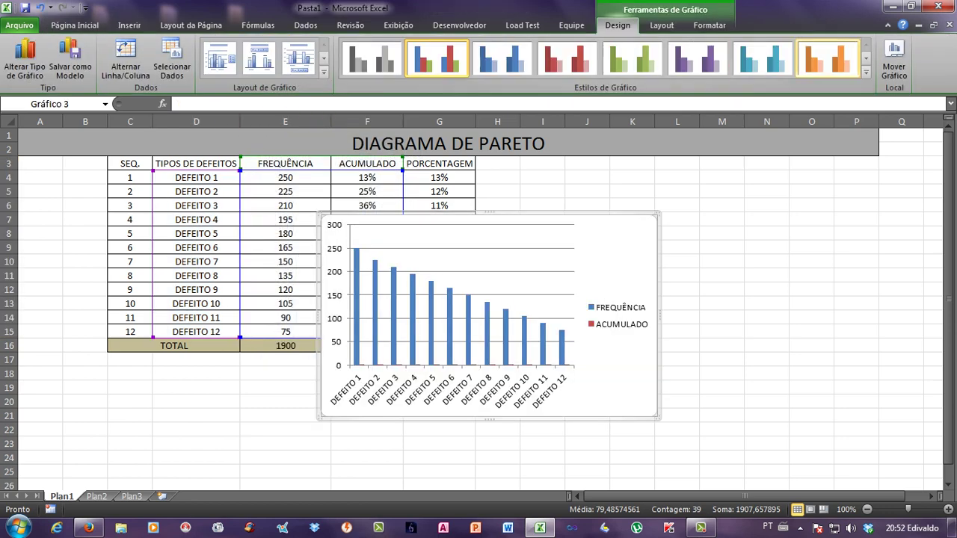
Move the chart to a new sheet named 'DIAGRAMA DE PARETO'.
left_click(895, 60)
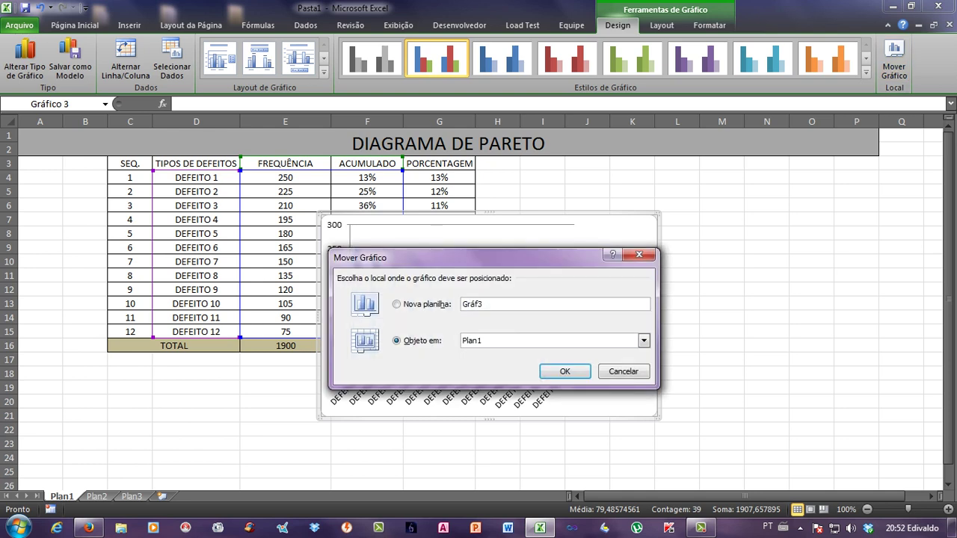
key("alt+n")
key("BackSpace")
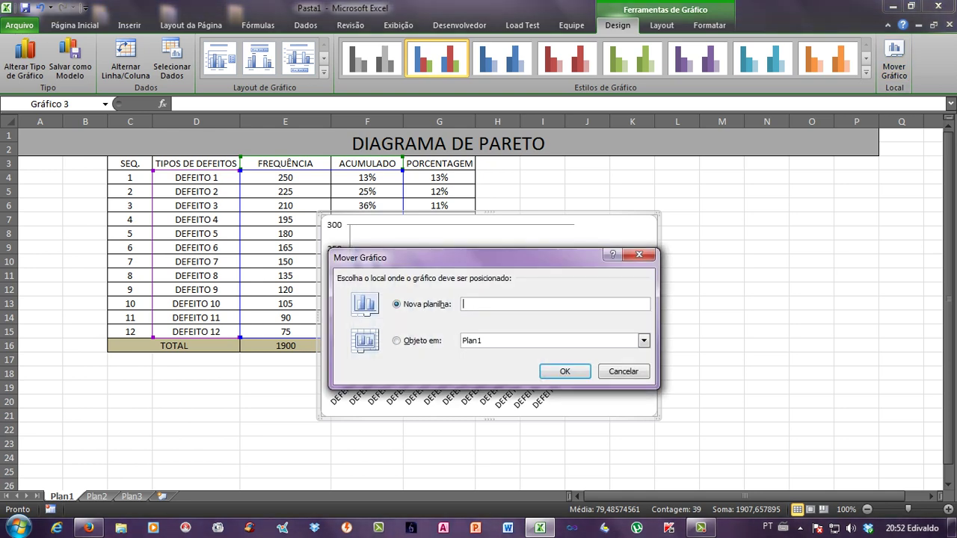
type("DIAGRAMA")
type(" DE PARET")
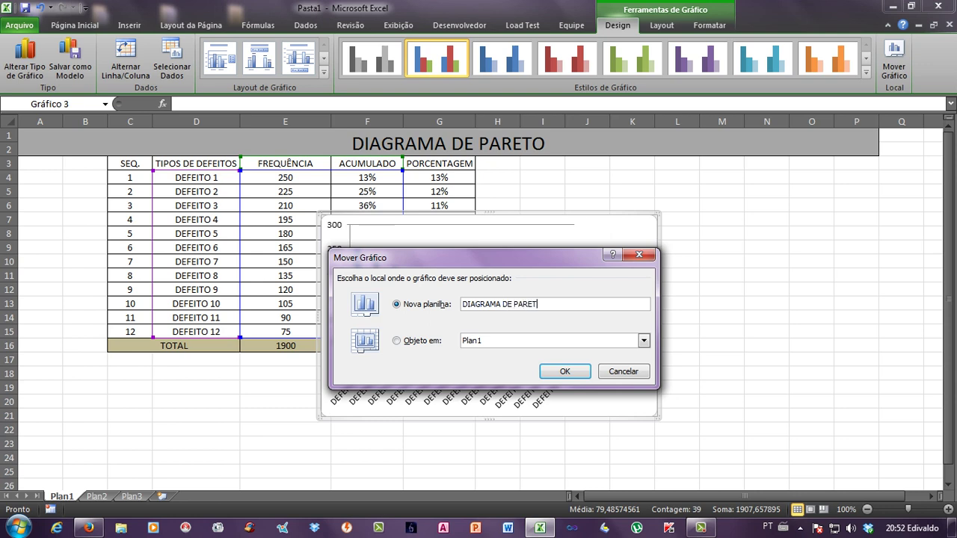
type("O")
key("Return")
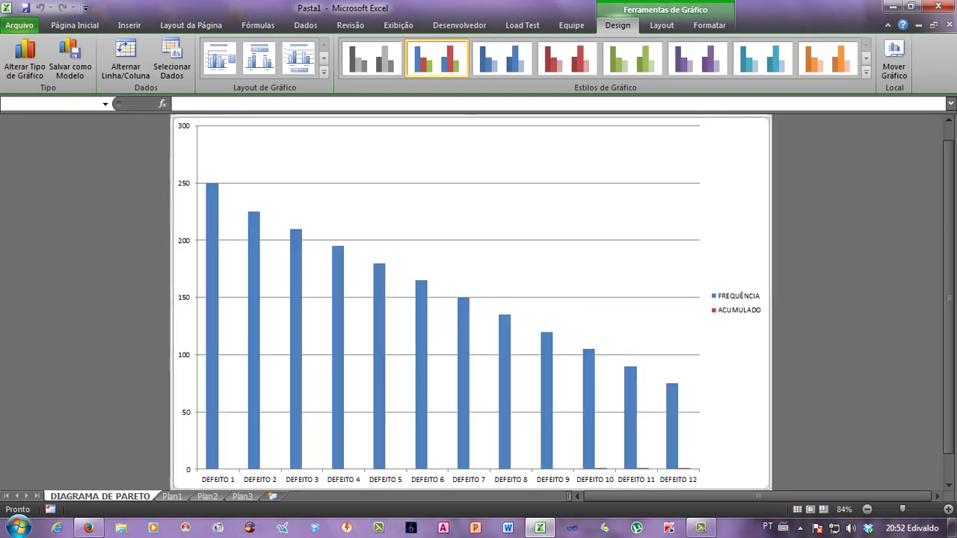
On the DIAGRAMA DE PARETO sheet, change the ACUMULADO series to Linha com Marcadores.
left_click(172, 496)
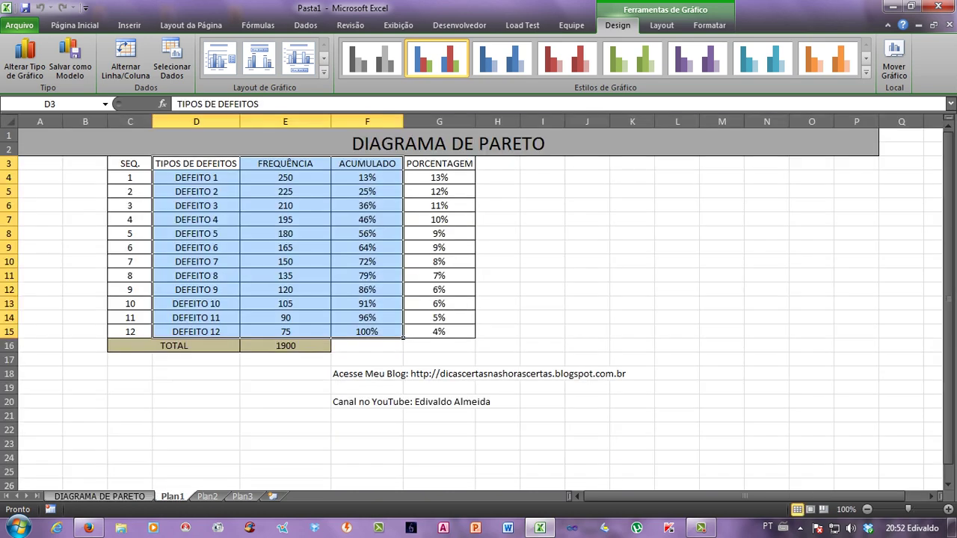
left_click(99, 496)
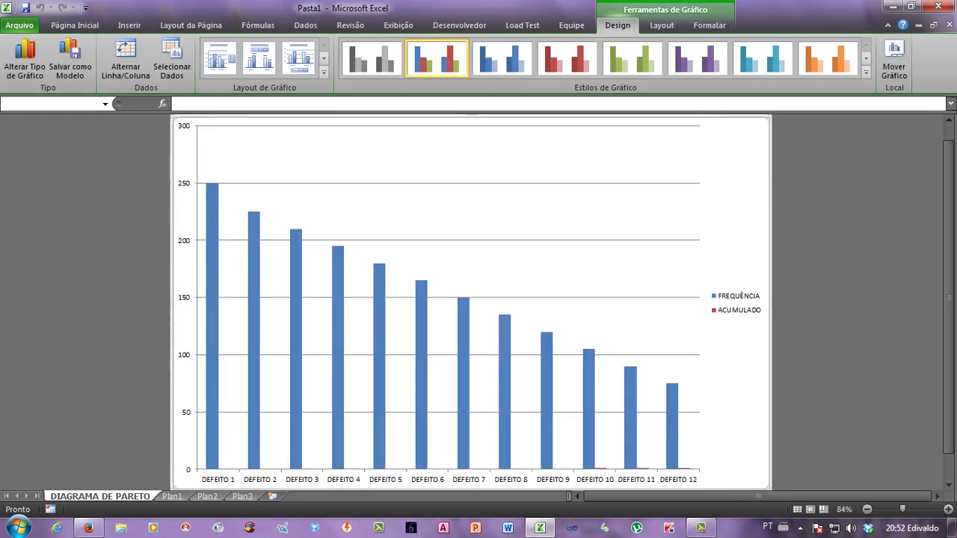
left_click(642, 468)
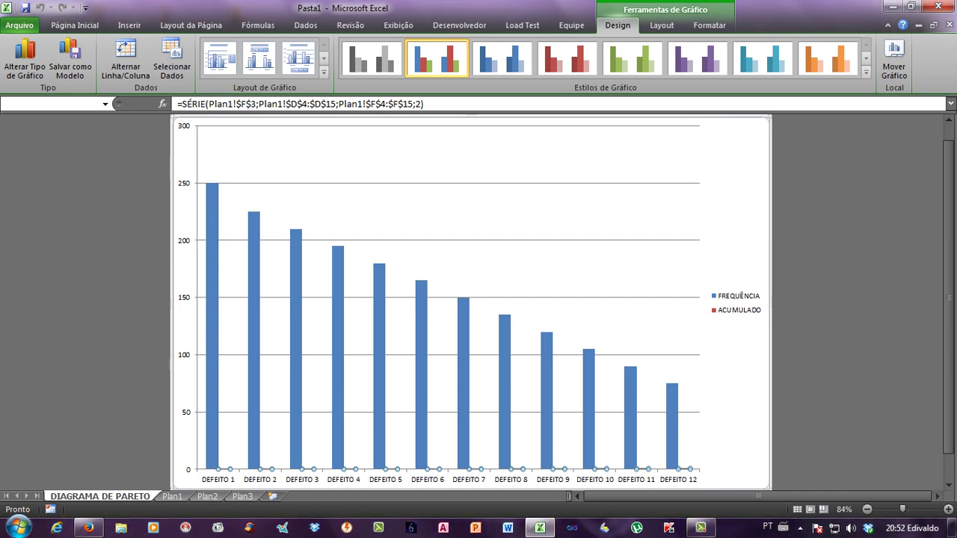
right_click(522, 470)
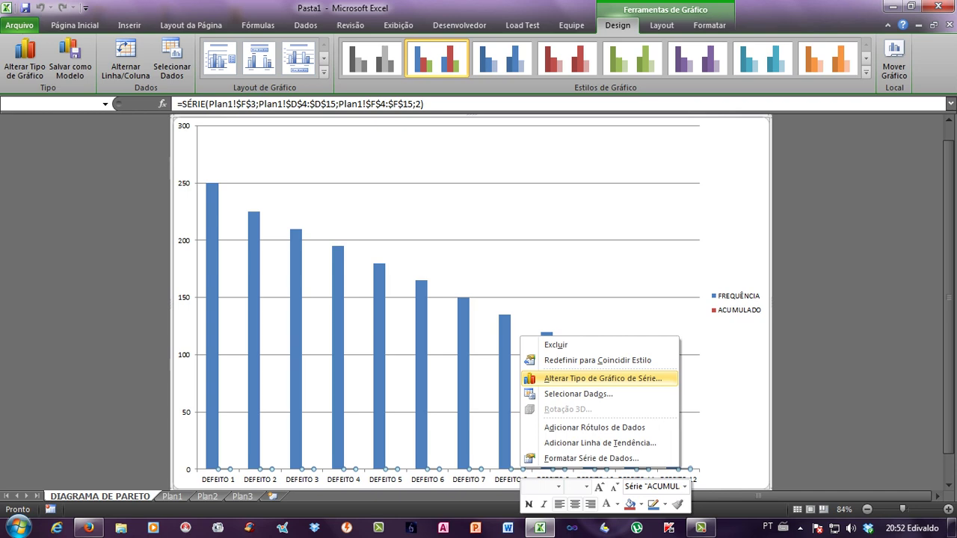
left_click(603, 378)
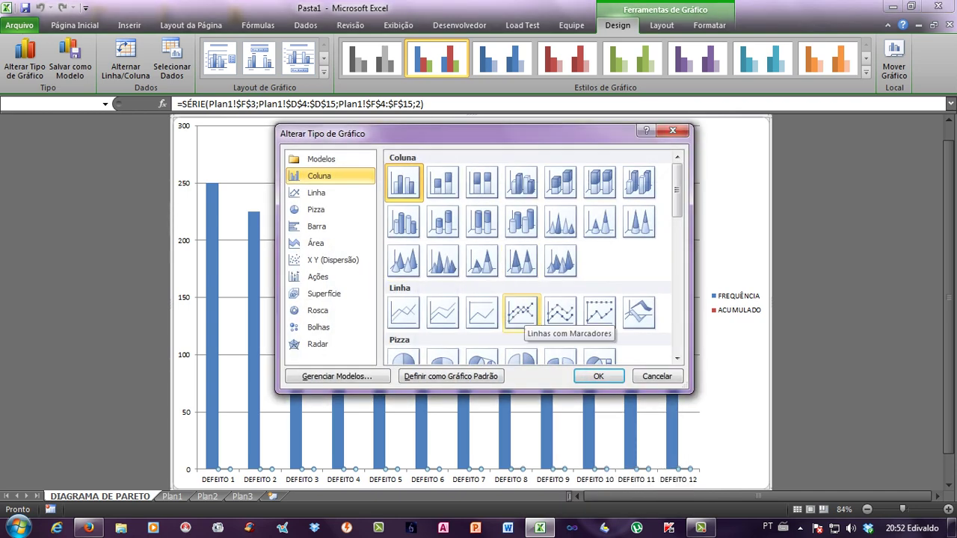
left_click(521, 311)
left_click(598, 376)
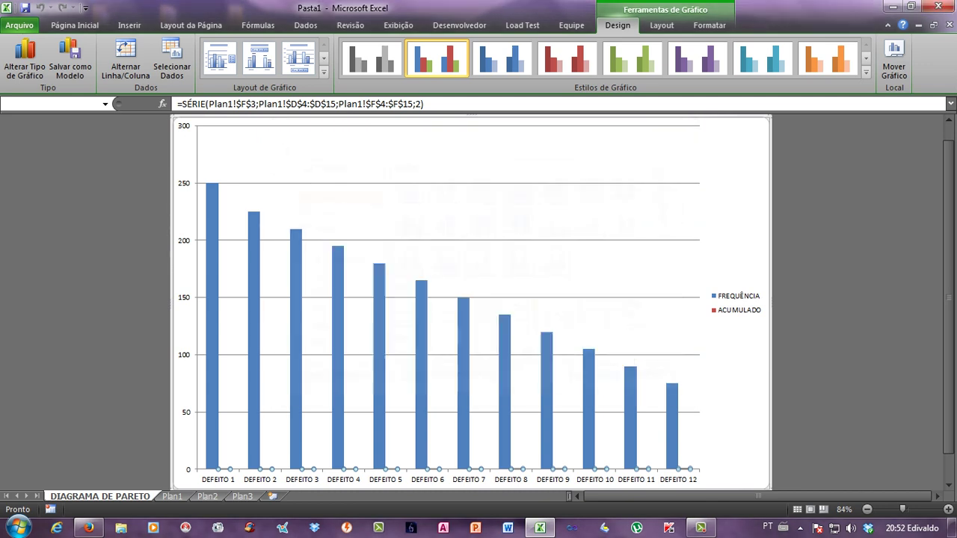
Plot the ACUMULADO series on the secondary axis.
right_click(464, 469)
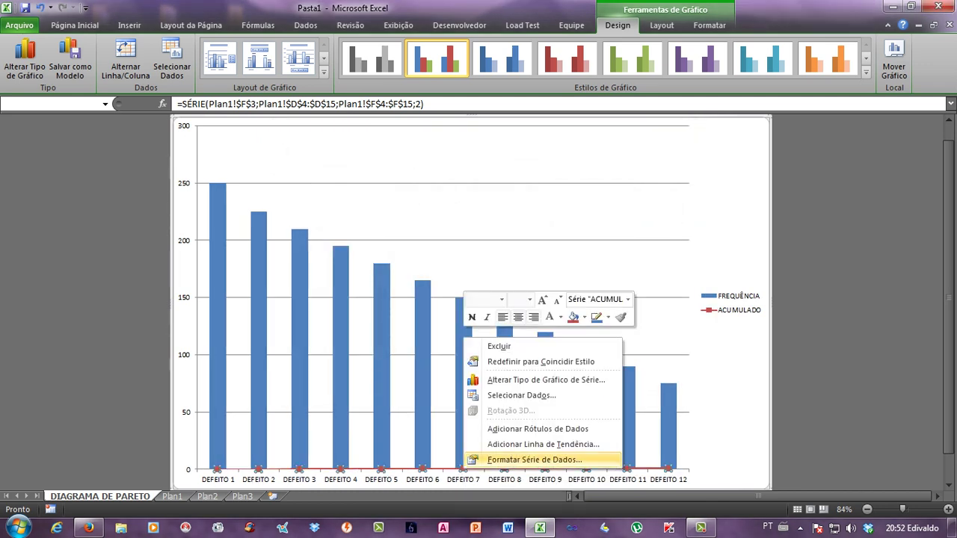
left_click(533, 460)
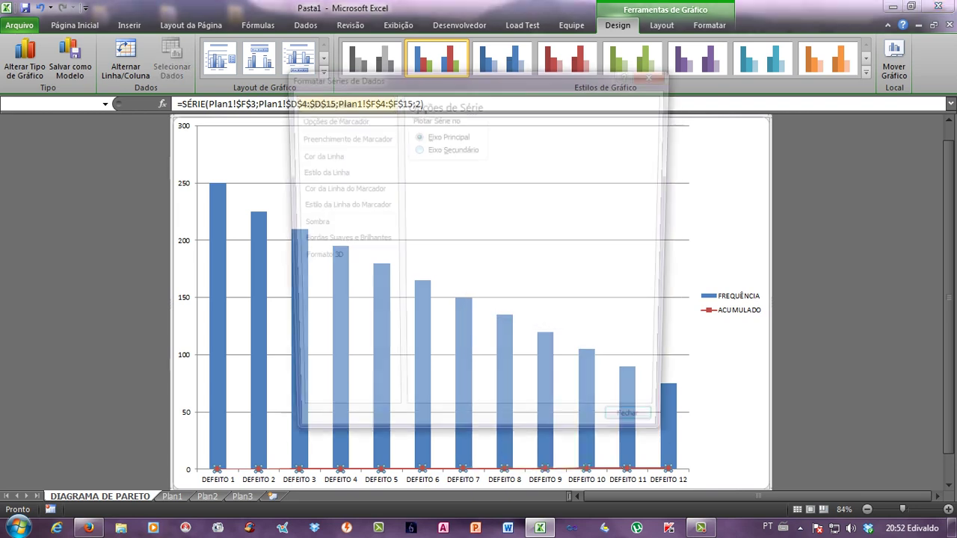
left_click(416, 148)
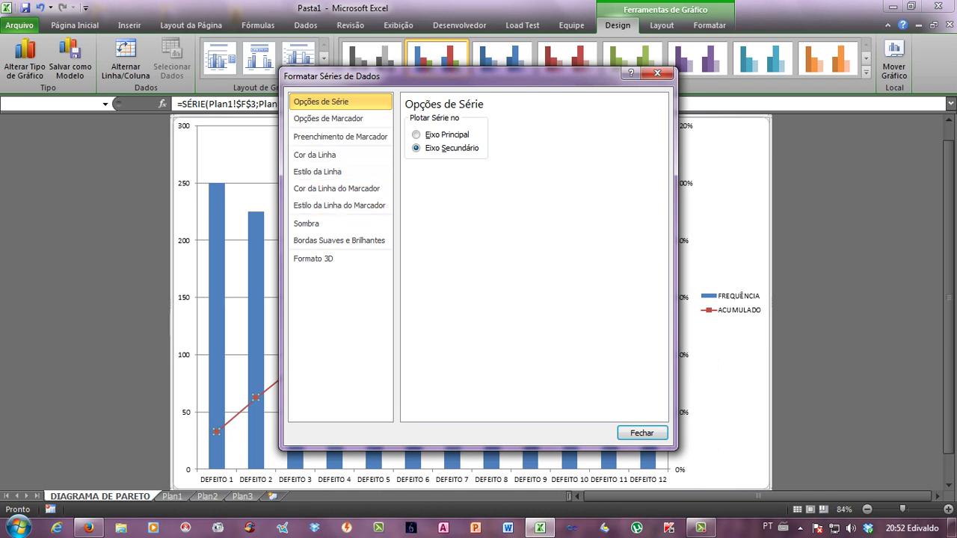
left_click(658, 73)
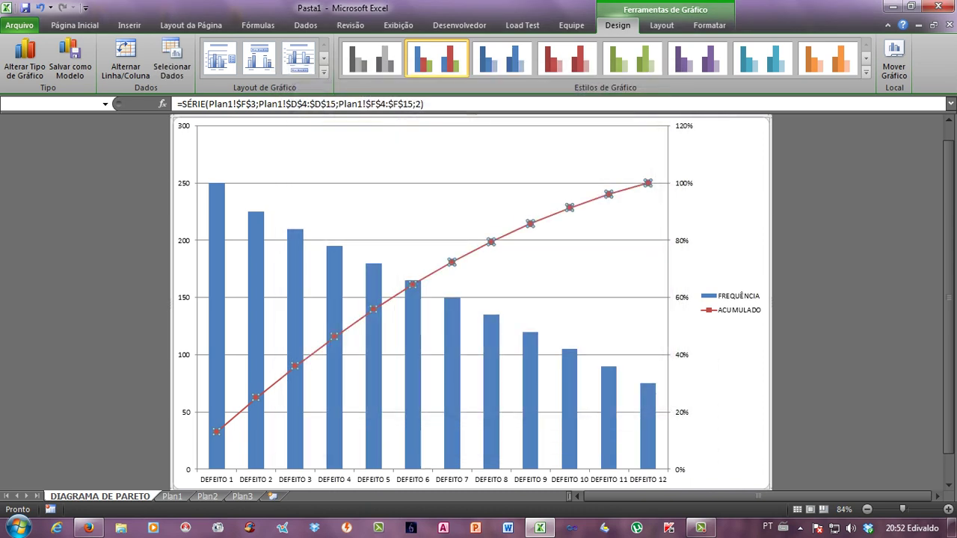
left_click(553, 150)
Add percentage data labels to the ACUMULADO line's points.
left_click(490, 242)
right_click(490, 241)
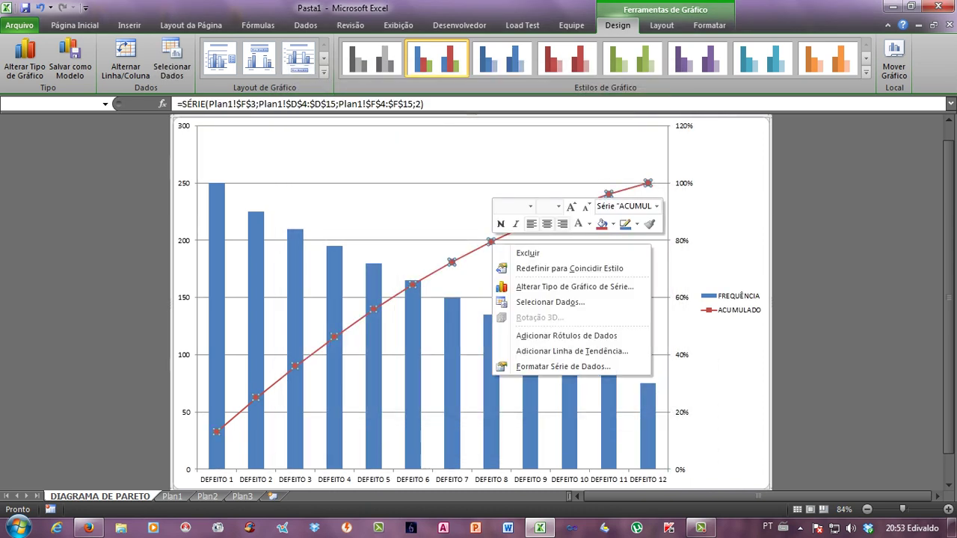
left_click(566, 336)
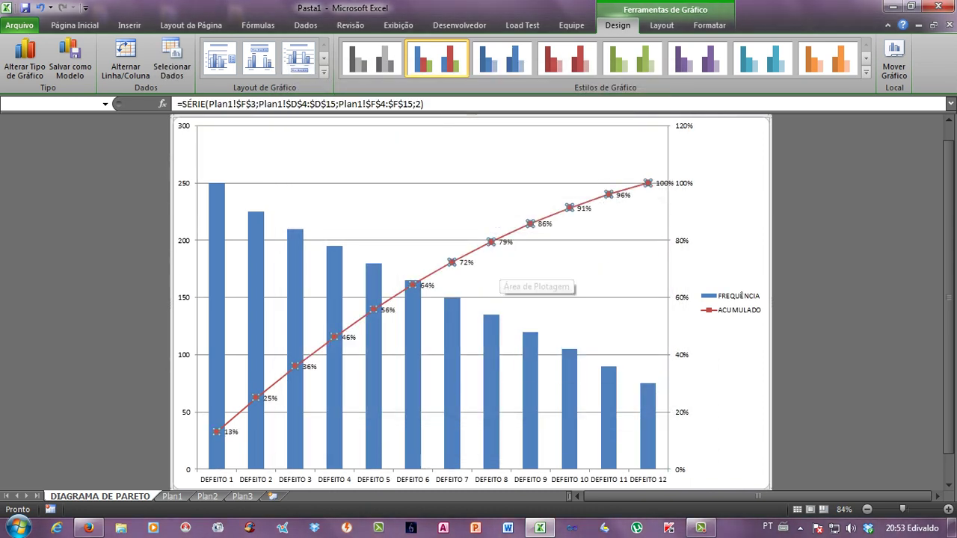
left_click(565, 336)
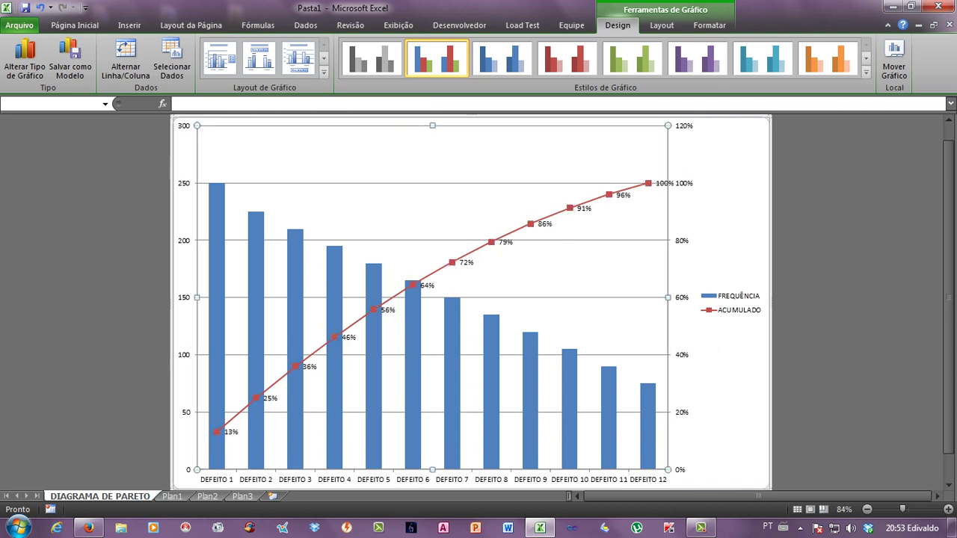
Open the percentage label formatting and set the labels to no fill.
left_click(491, 241)
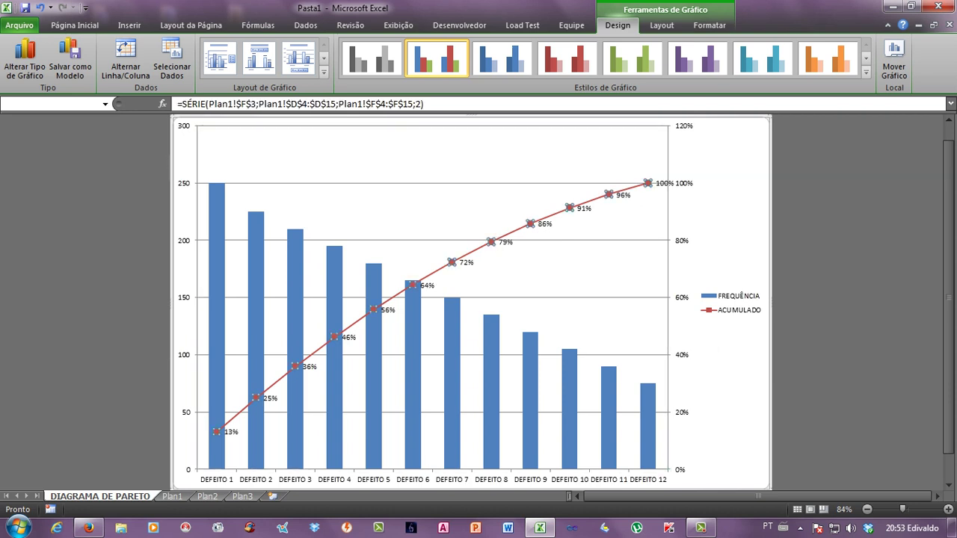
right_click(491, 241)
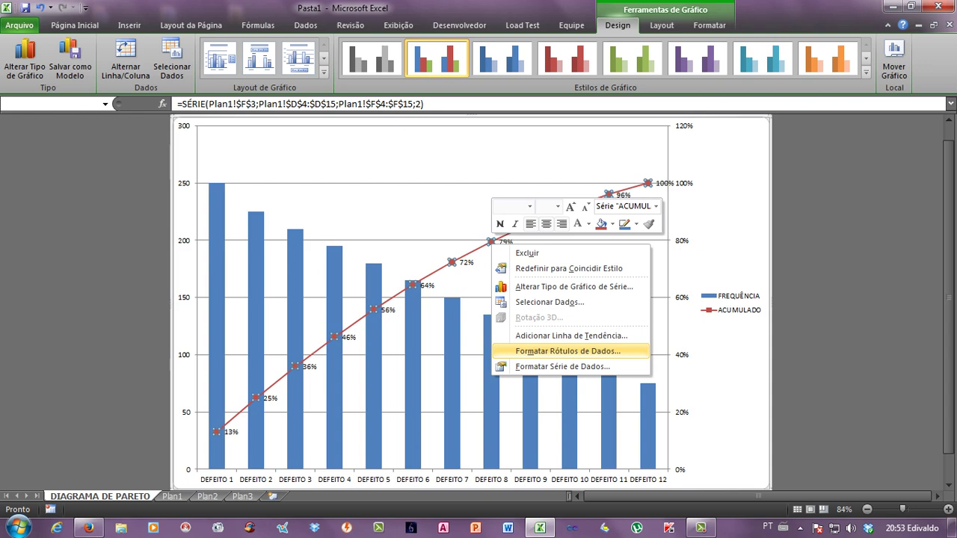
left_click(568, 350)
double_click(231, 432)
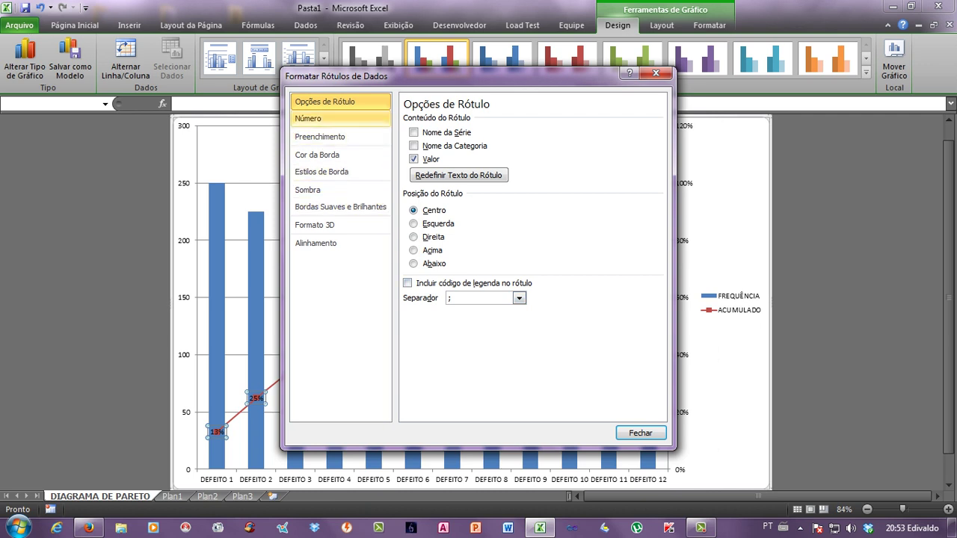
left_click(308, 118)
left_click(320, 137)
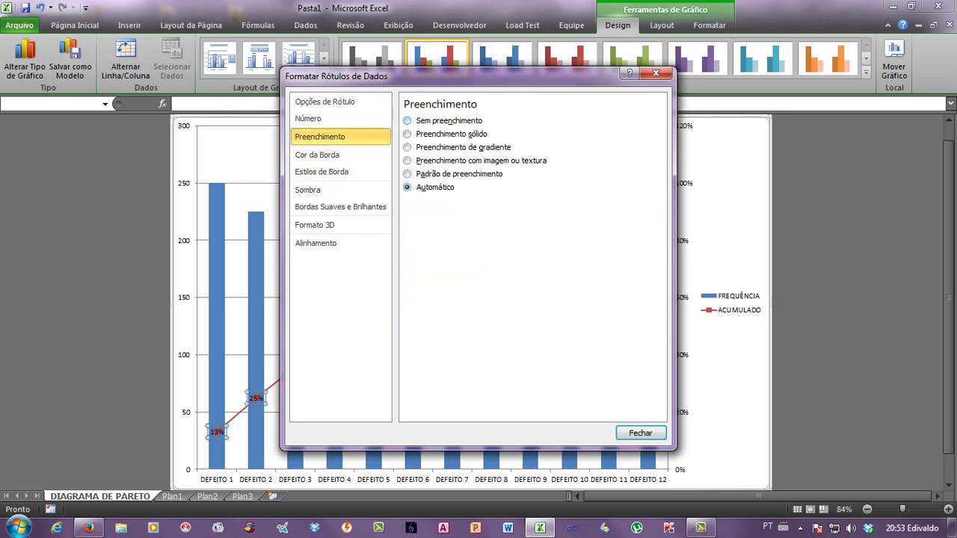
left_click(407, 121)
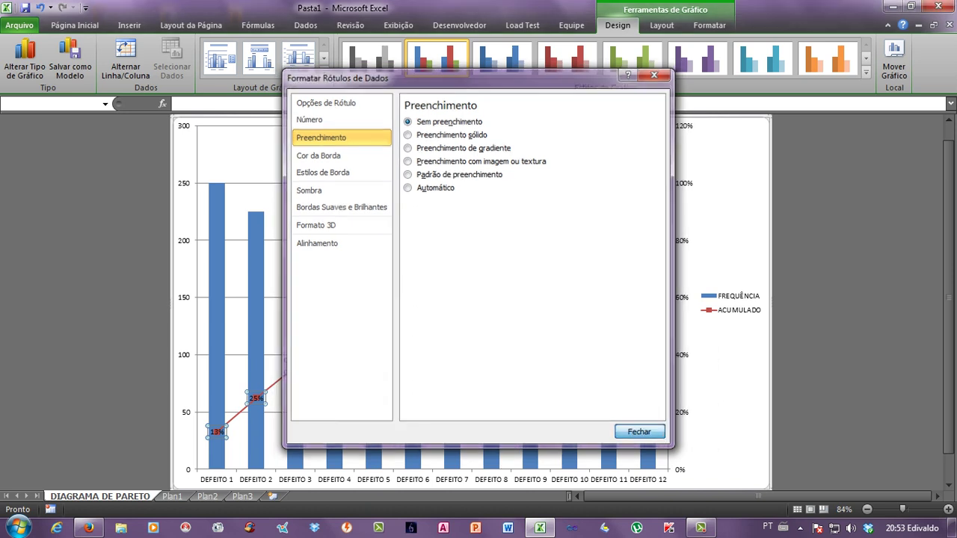
left_click(640, 433)
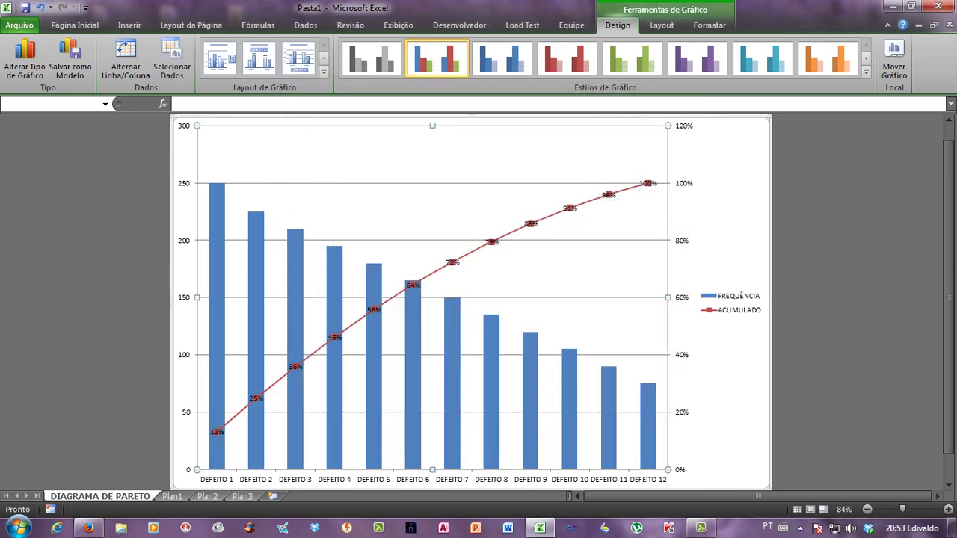
Give the ACUMULADO percentage labels a solid grey fill.
right_click(452, 262)
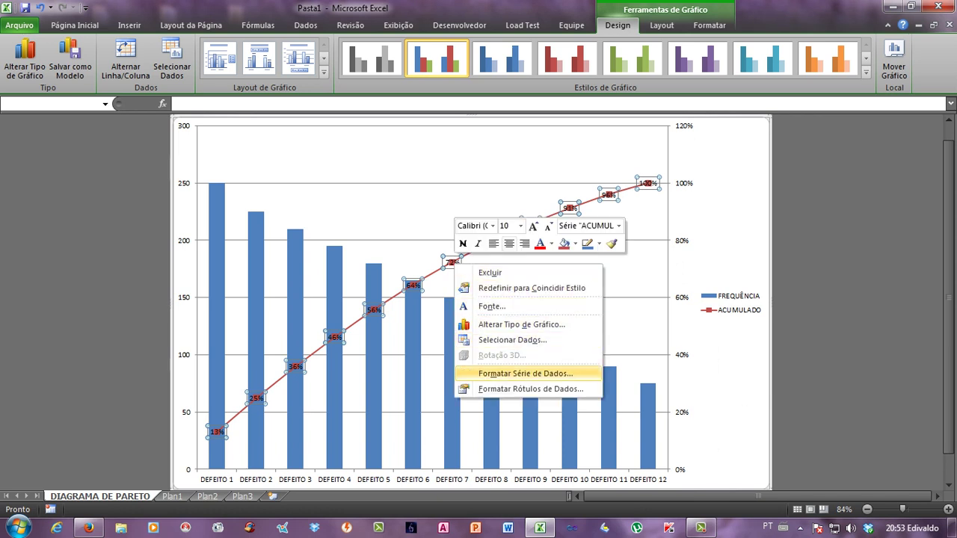
left_click(531, 388)
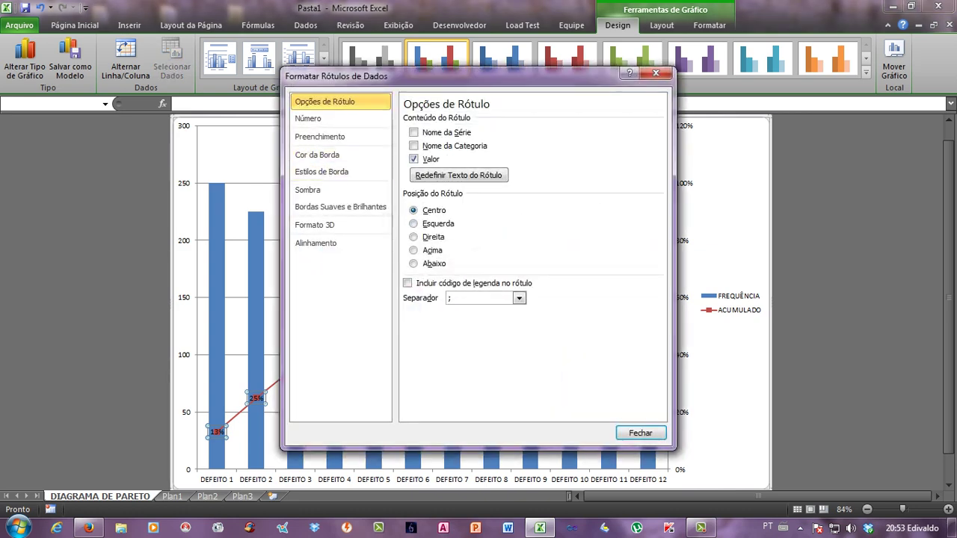
left_click(320, 136)
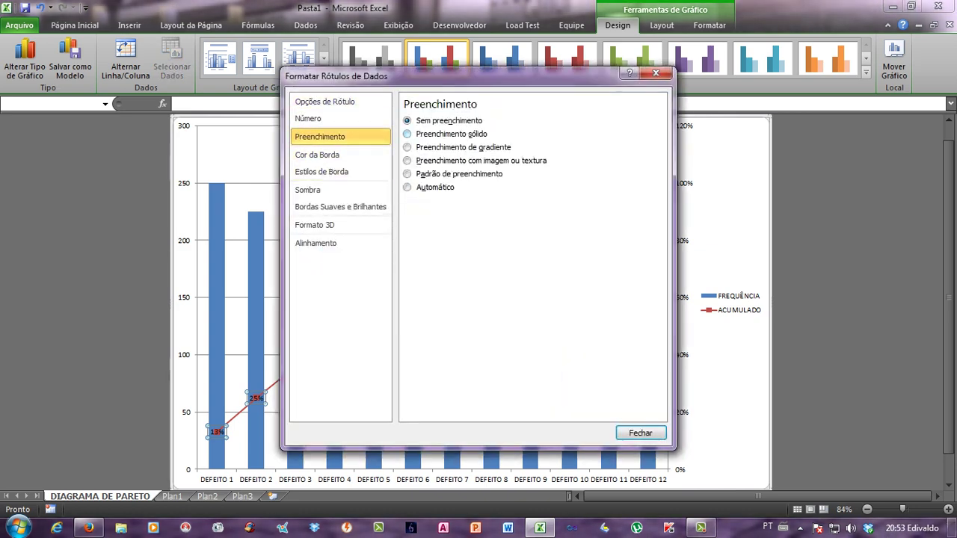
left_click(407, 134)
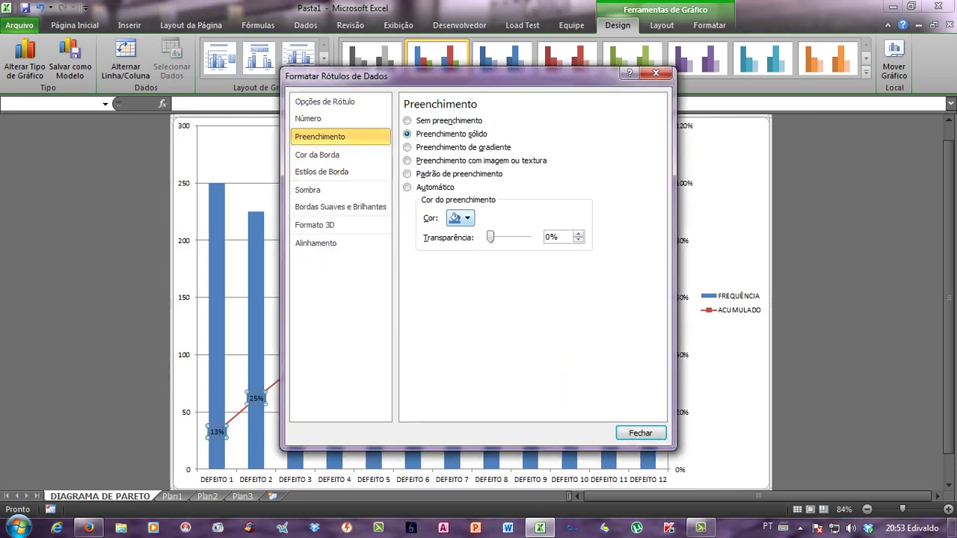
left_click(460, 217)
left_click(453, 286)
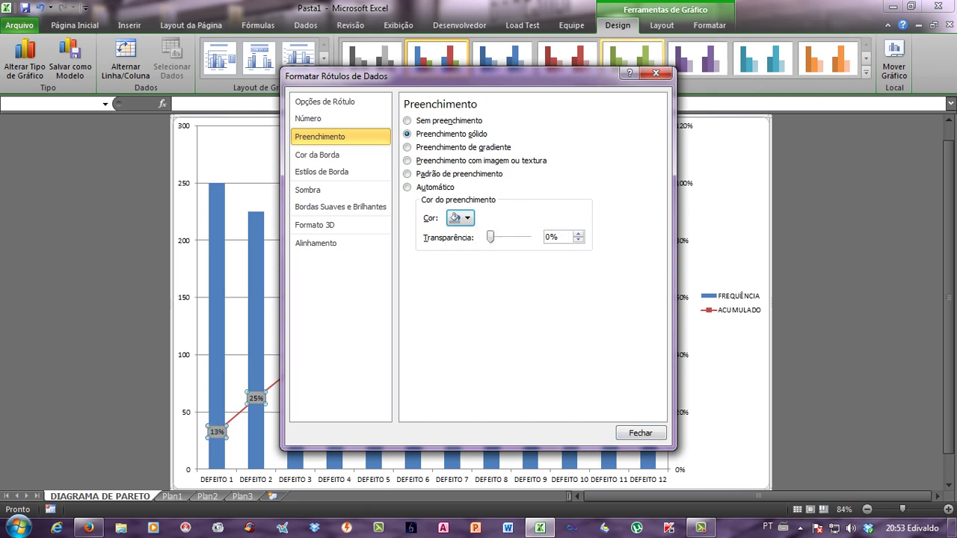
left_click(656, 73)
left_click(524, 150)
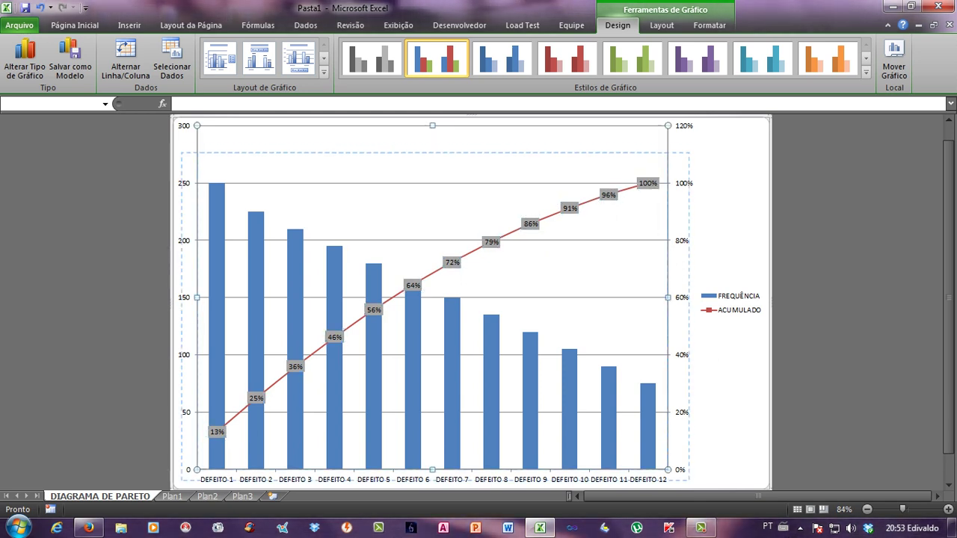
Shrink the plot area from the top and adjust its left edge.
left_click_drag(196, 126, 196, 156)
key("Escape")
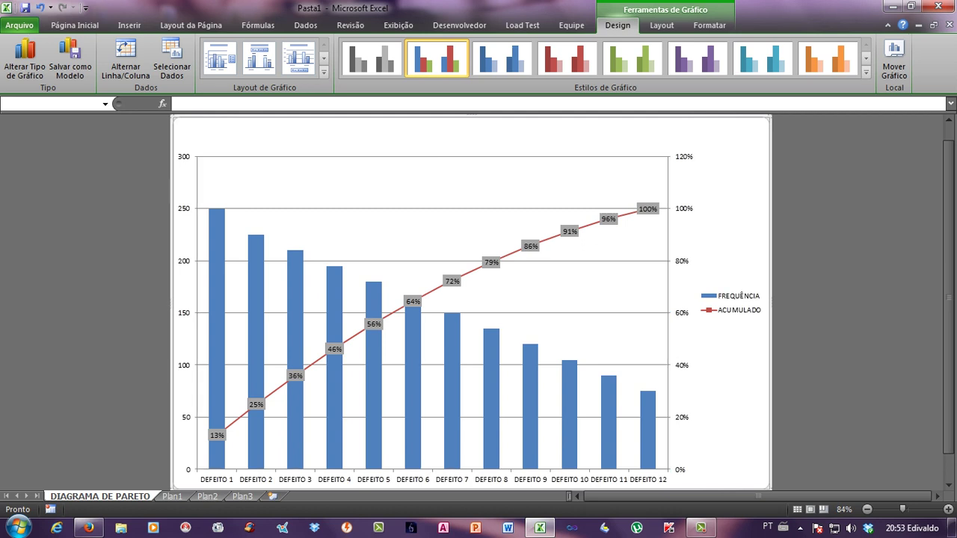
left_click_drag(448, 225, 472, 224)
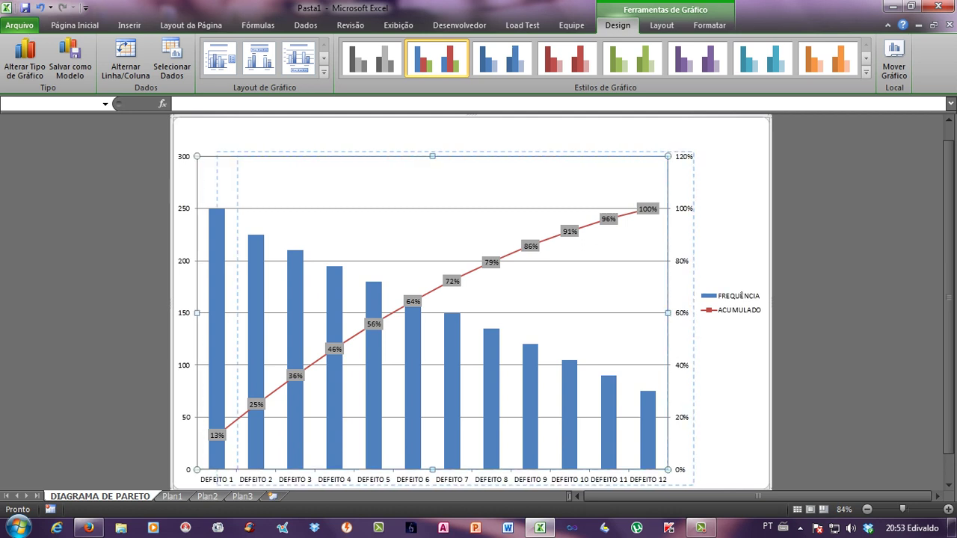
left_click_drag(238, 312, 237, 313)
key("Down")
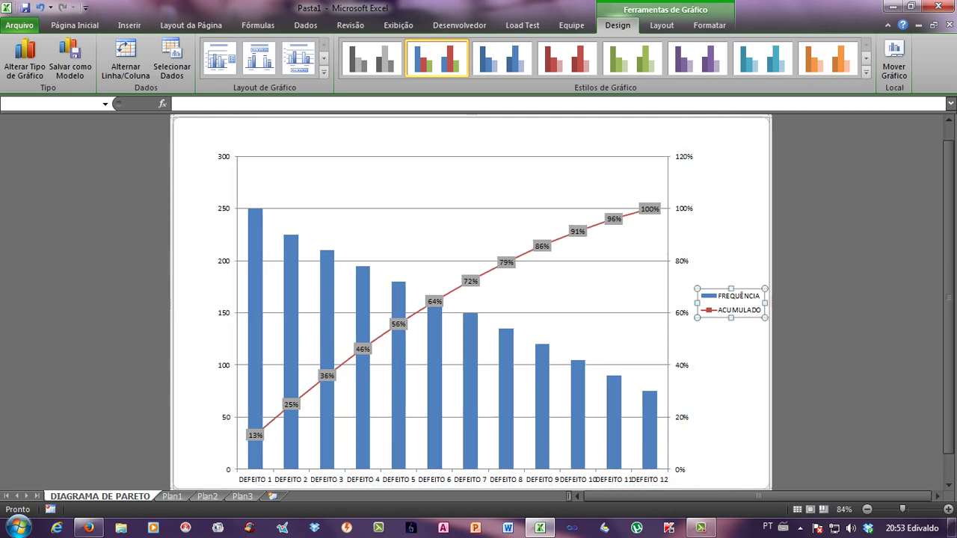
scroll(471, 303, "down", 1)
key("Down")
key("Up")
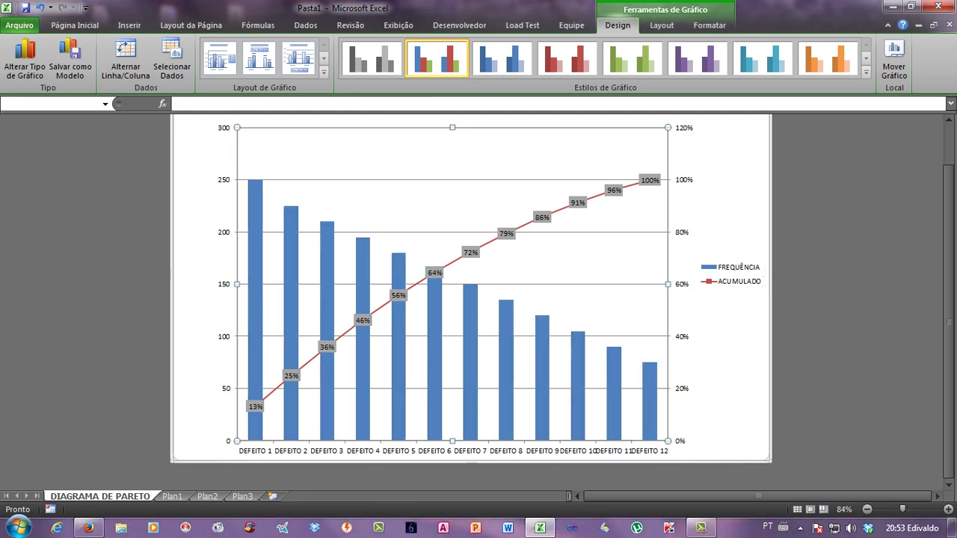
Raise the plot area's bottom edge and widen it left so all twelve DEFEITO labels fit one line.
left_click_drag(452, 432, 453, 417)
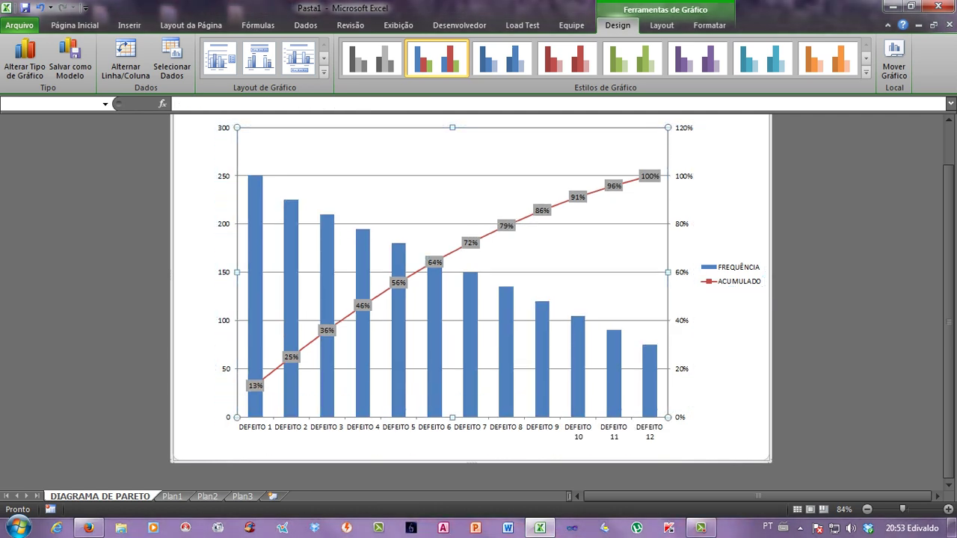
key("Down")
key("Up")
key("Up")
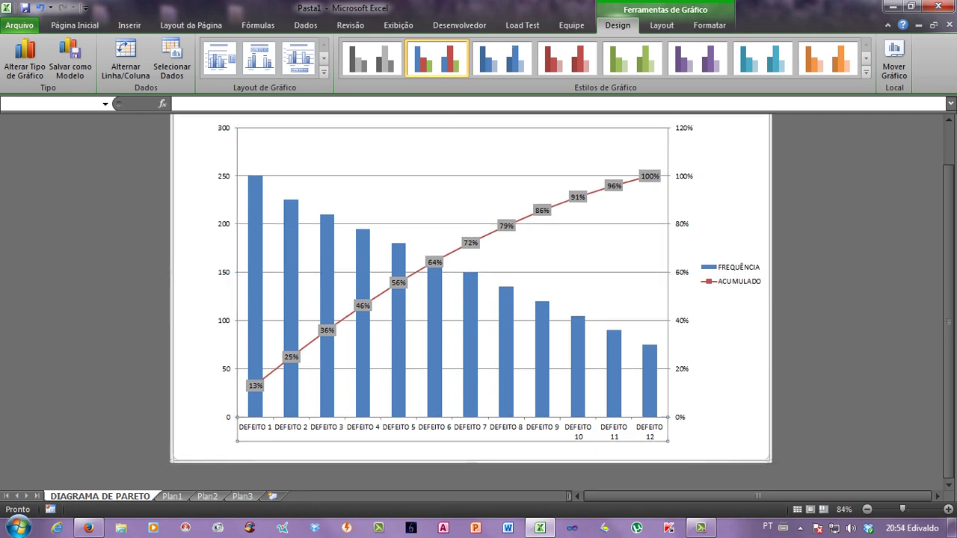
key("Down")
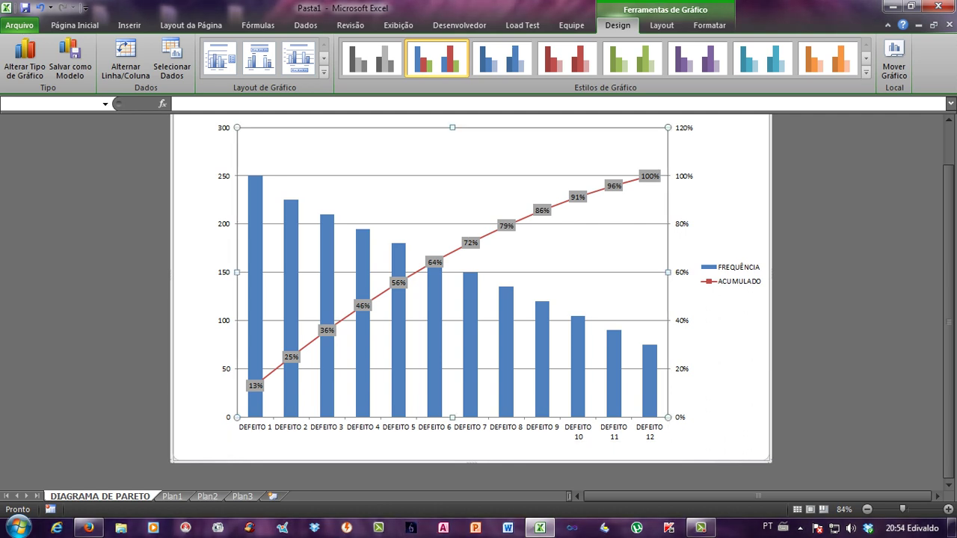
left_click_drag(237, 417, 203, 417)
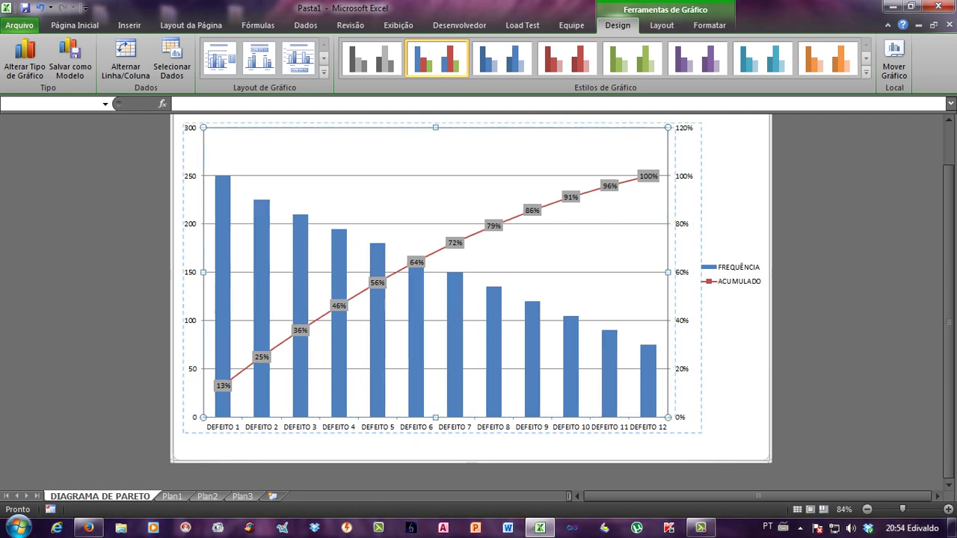
scroll(471, 299, "up", 1)
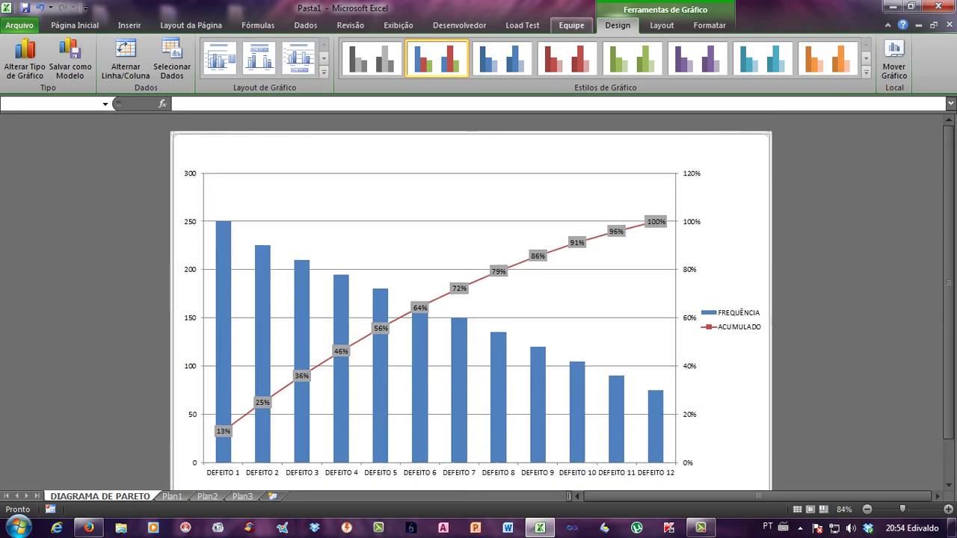
Leave the chart title unset under Título do Gráfico, then switch to Plan1.
left_click(661, 25)
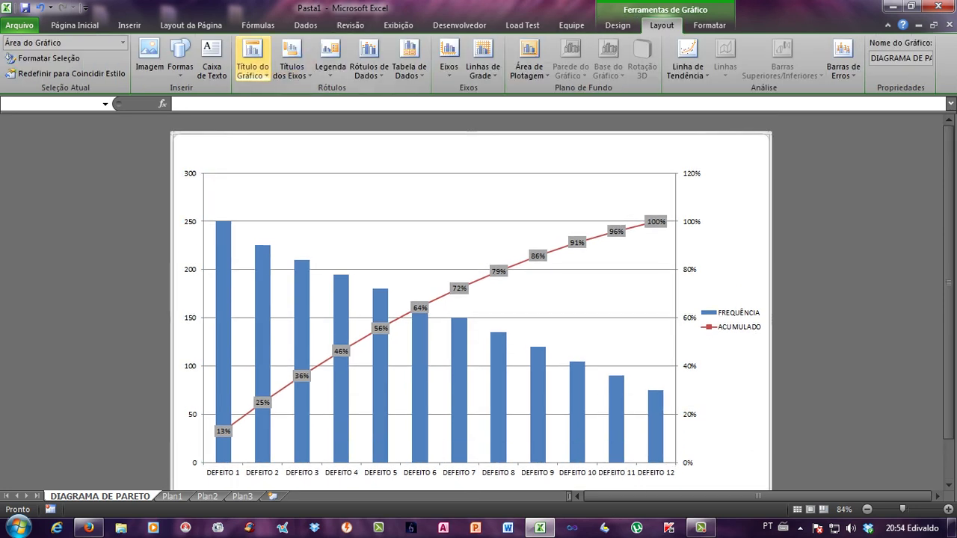
left_click(252, 63)
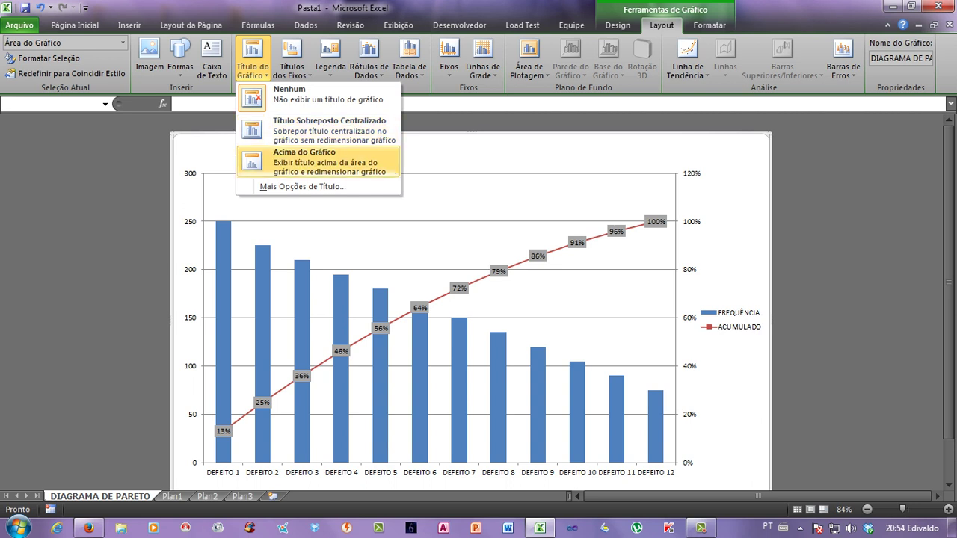
key("Escape")
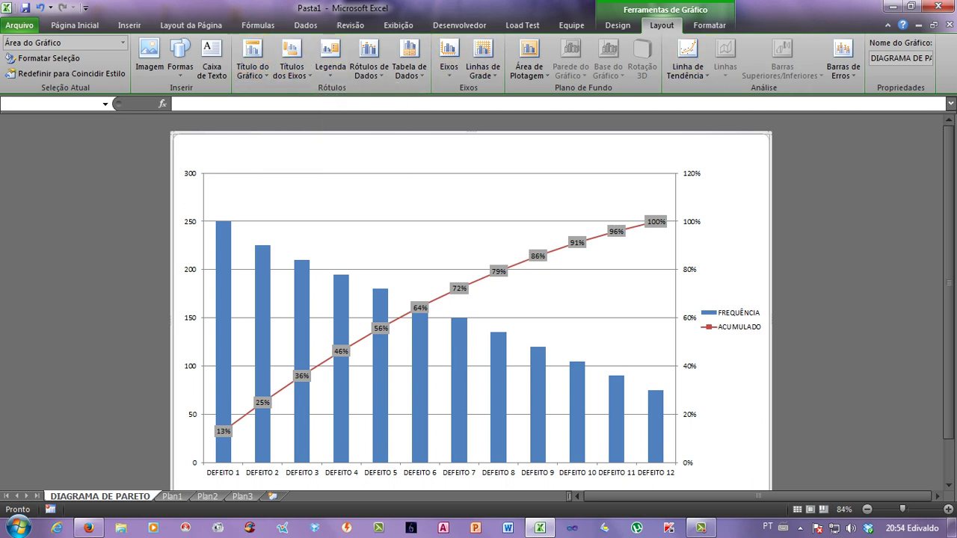
left_click(479, 344)
scroll(479, 344, "down", 1)
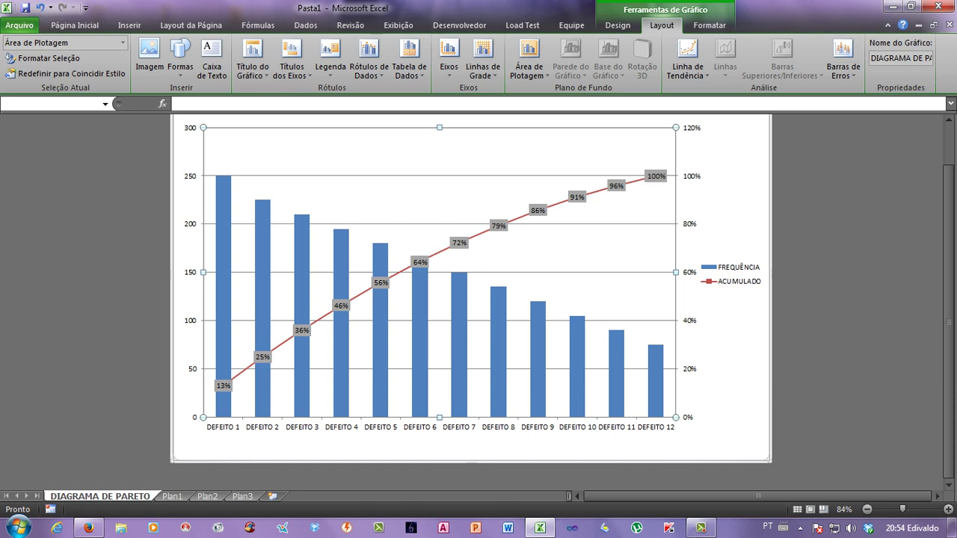
scroll(380, 254, "up", 1)
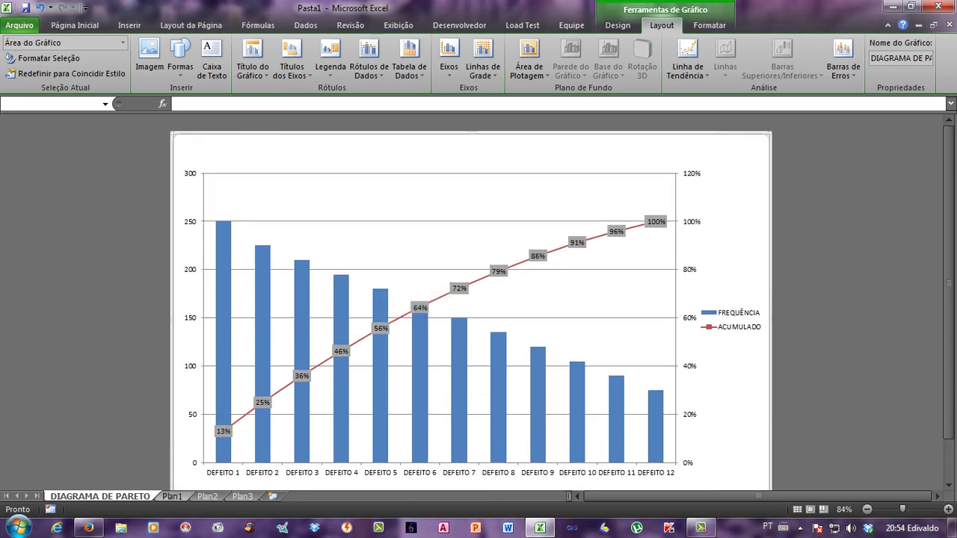
key("ctrl+Page_Down")
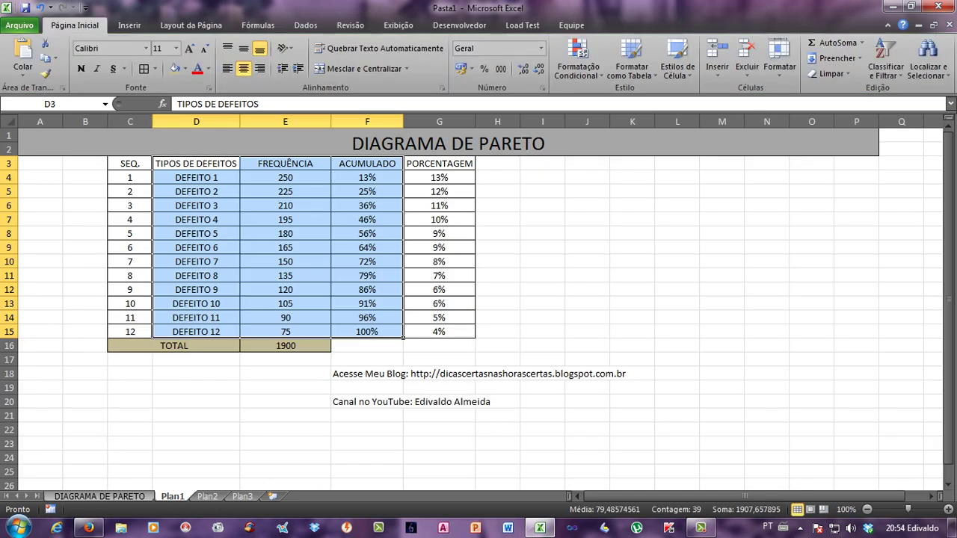
Move the DIAGRAMA DE PARETO sheet tab after Plan1.
key("ctrl+Page_Up")
key("ctrl+Page_Down")
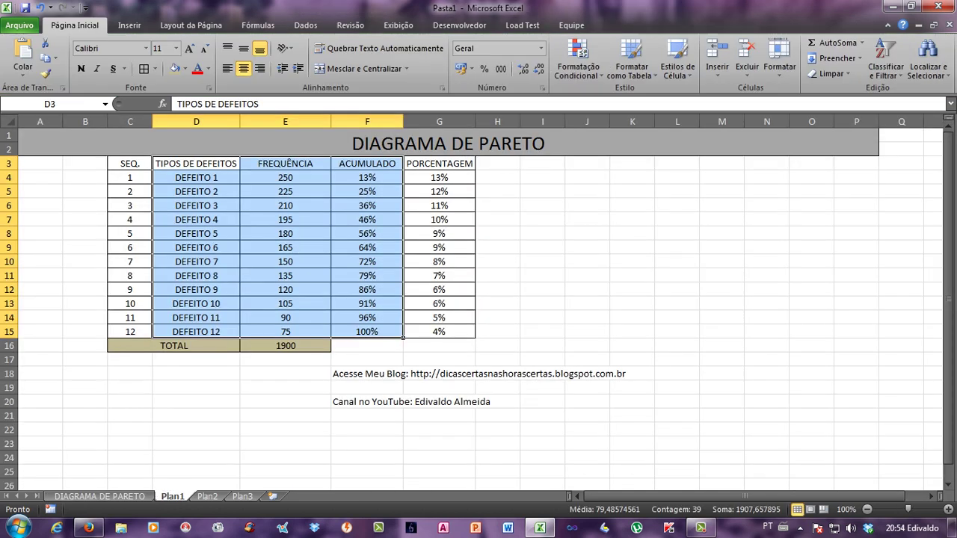
left_click_drag(99, 496, 190, 496)
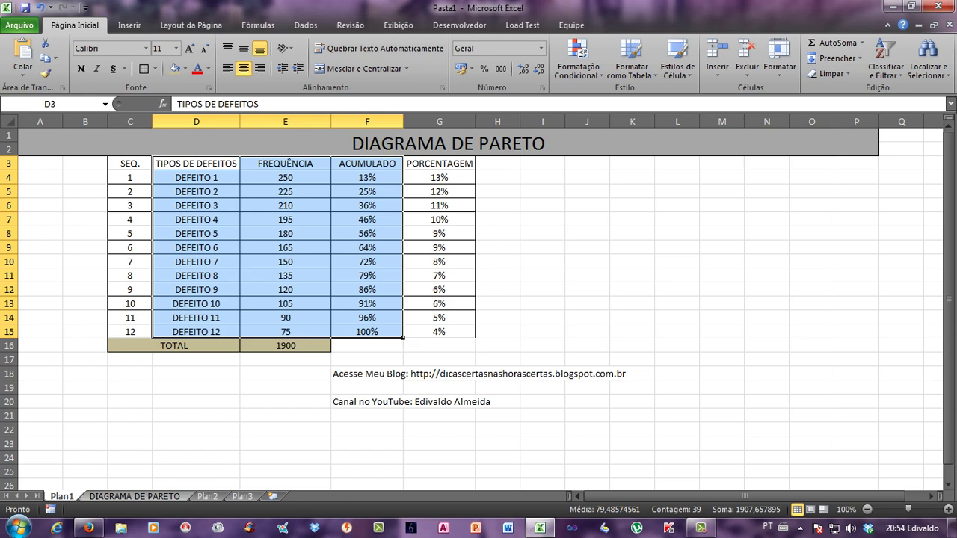
key("ctrl+Page_Down")
key("ctrl+Page_Up")
Rename Plan1 to 'BD', correcting an initial 'BB', and show the chart sheet.
double_click(62, 496)
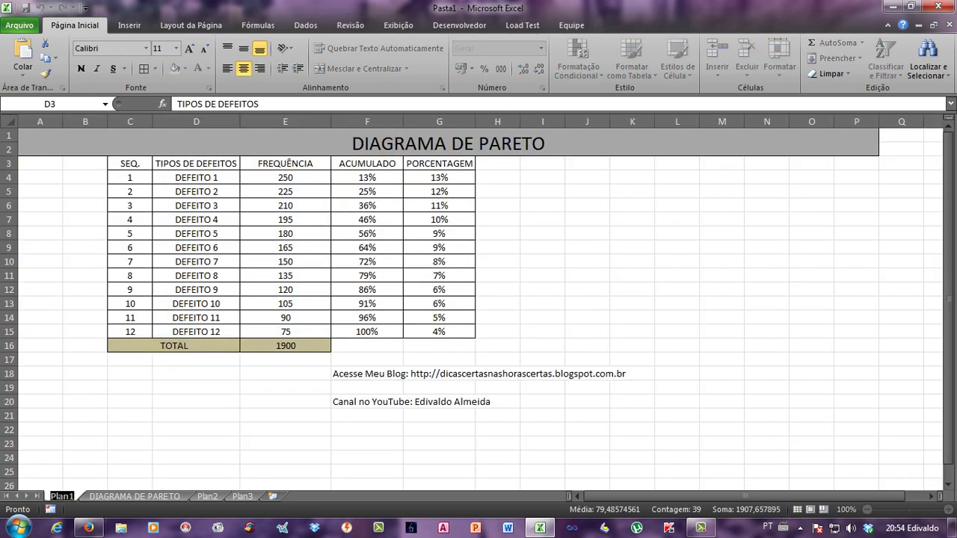
type("B")
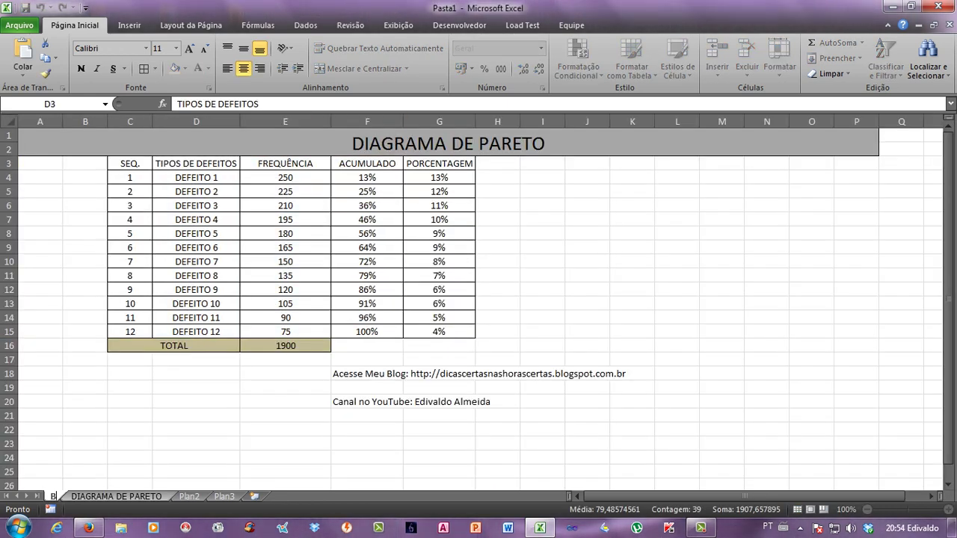
type("B")
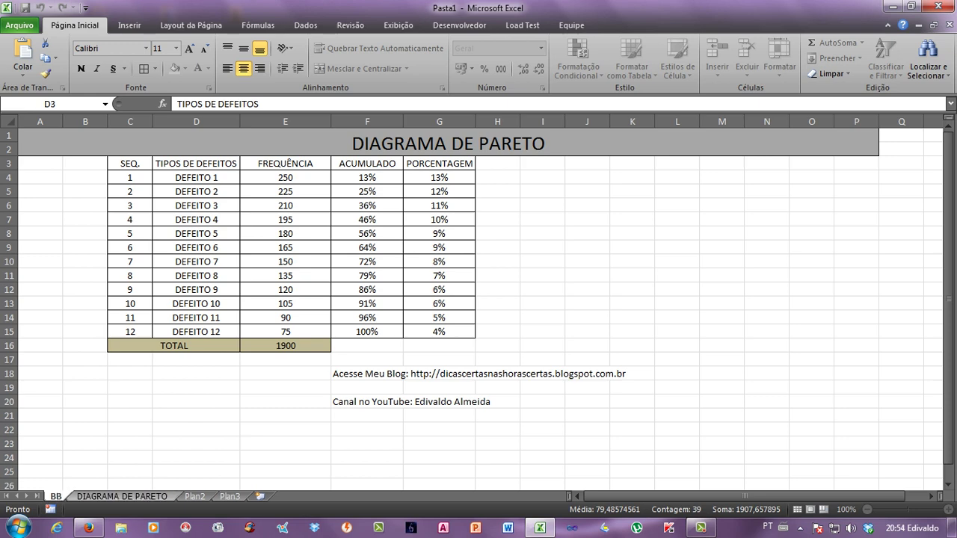
key("Return")
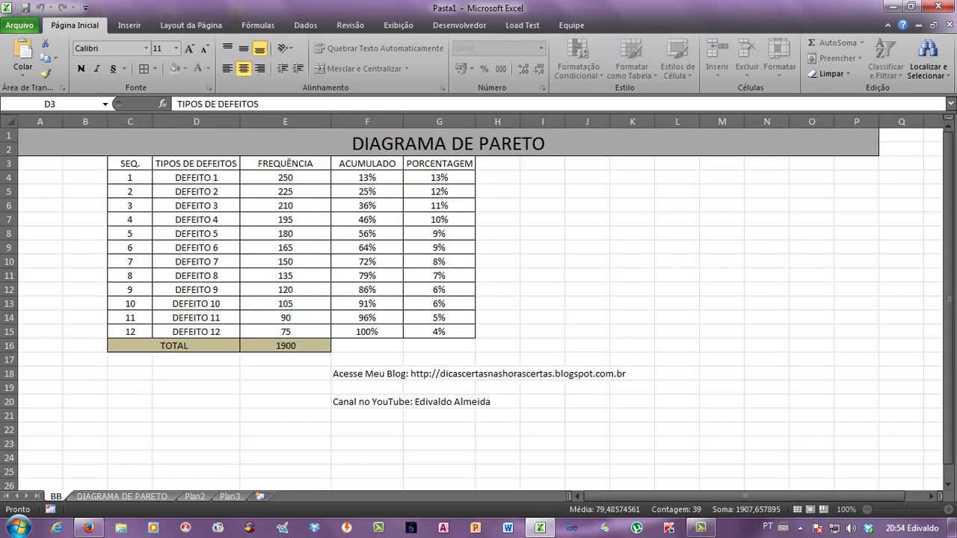
double_click(56, 495)
type("BD")
left_click(122, 496)
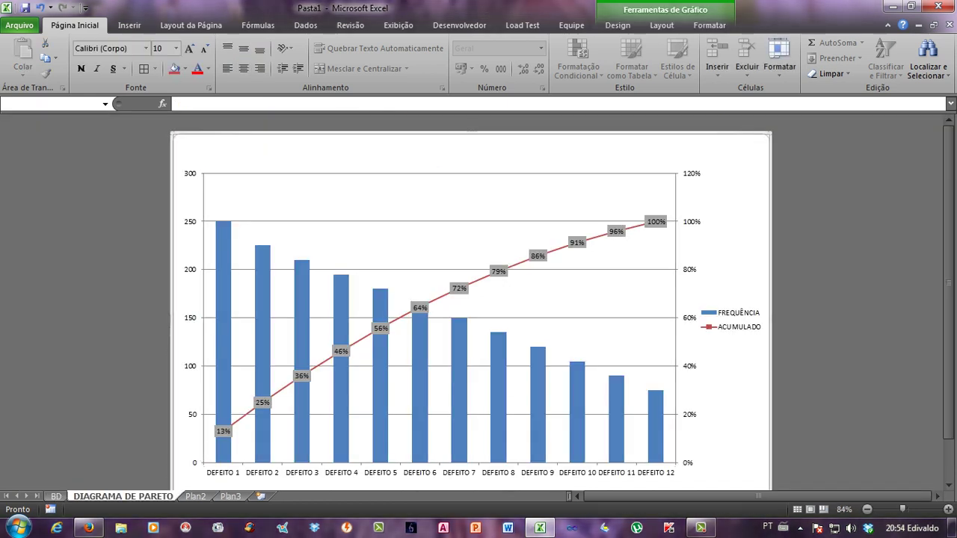
Go to the BD data sheet and select cell F18.
scroll(471, 303, "down", 1)
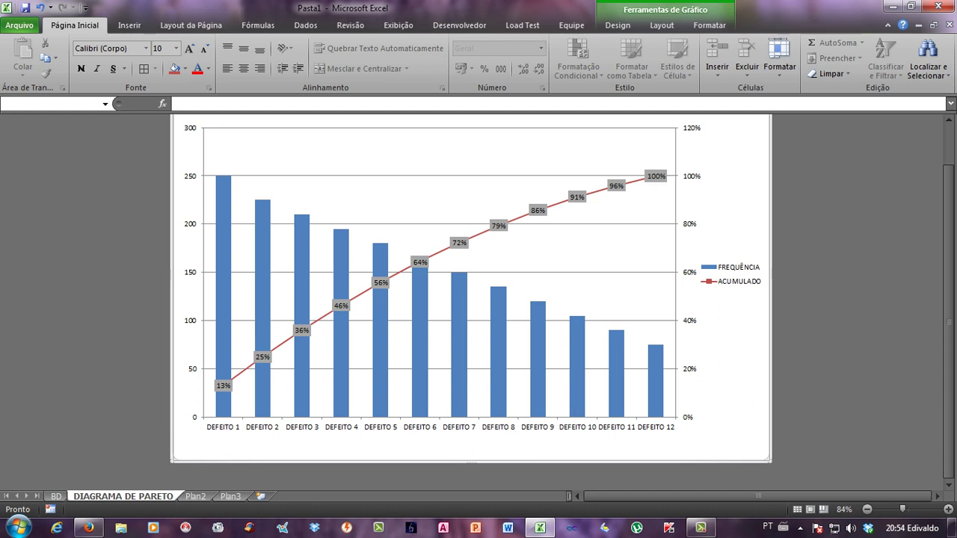
scroll(471, 303, "up", 1)
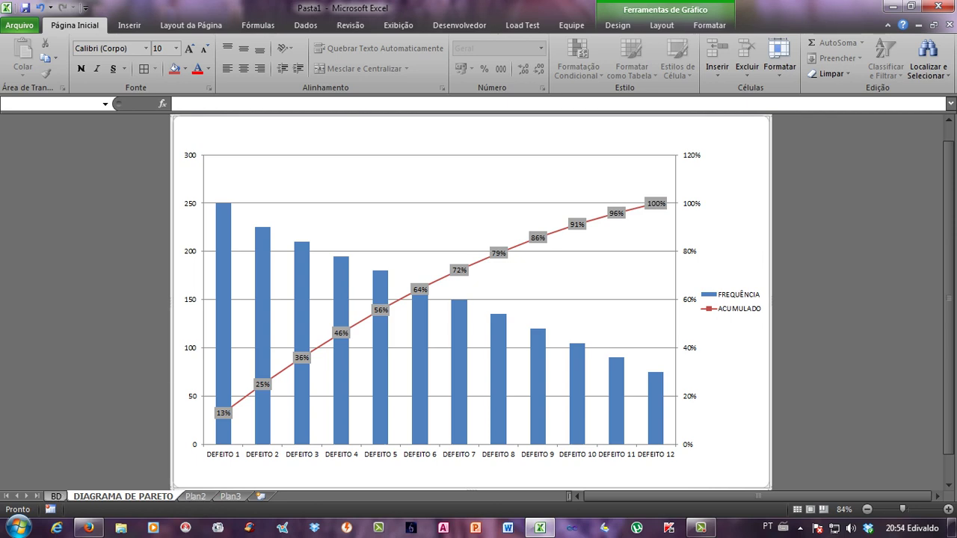
left_click(56, 497)
left_click(404, 374)
left_click(366, 374)
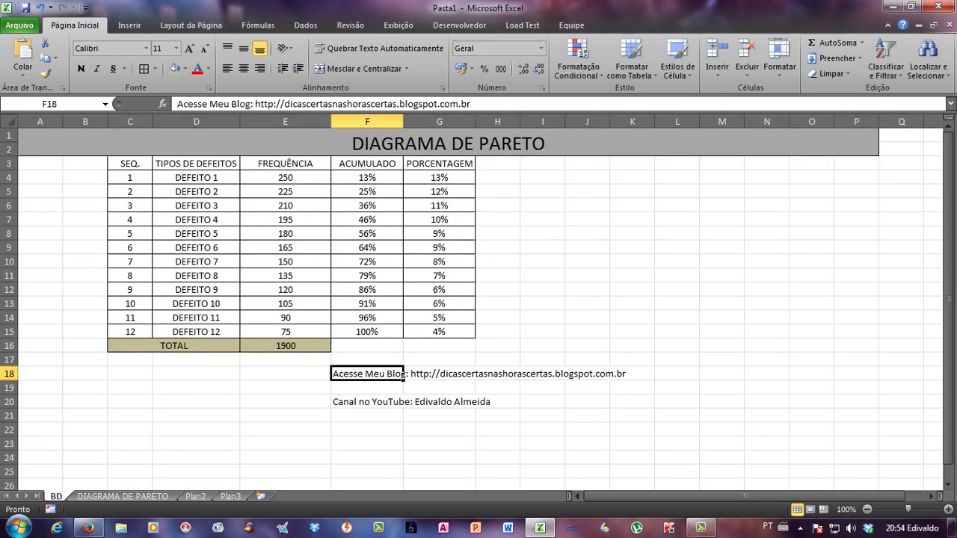
left_click(449, 142)
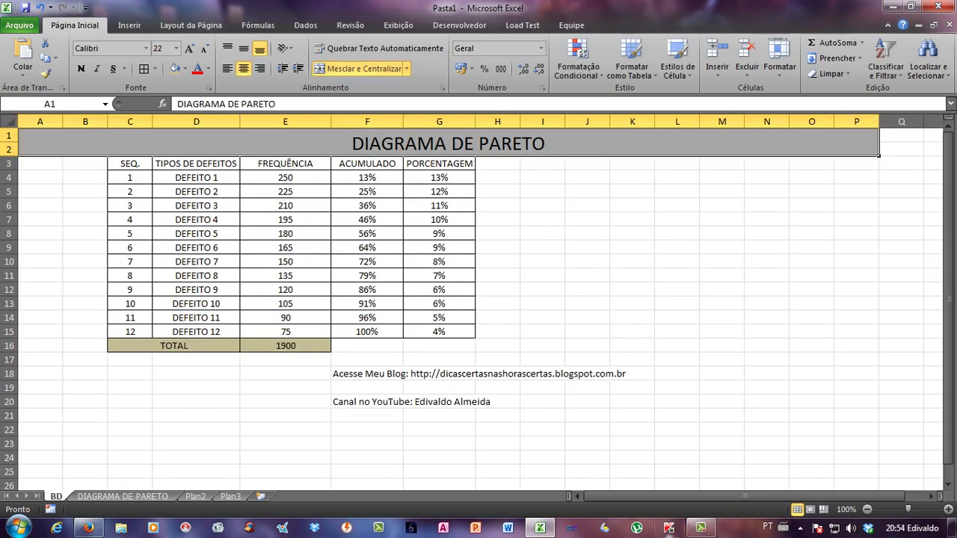
left_click(366, 401)
left_click(398, 374)
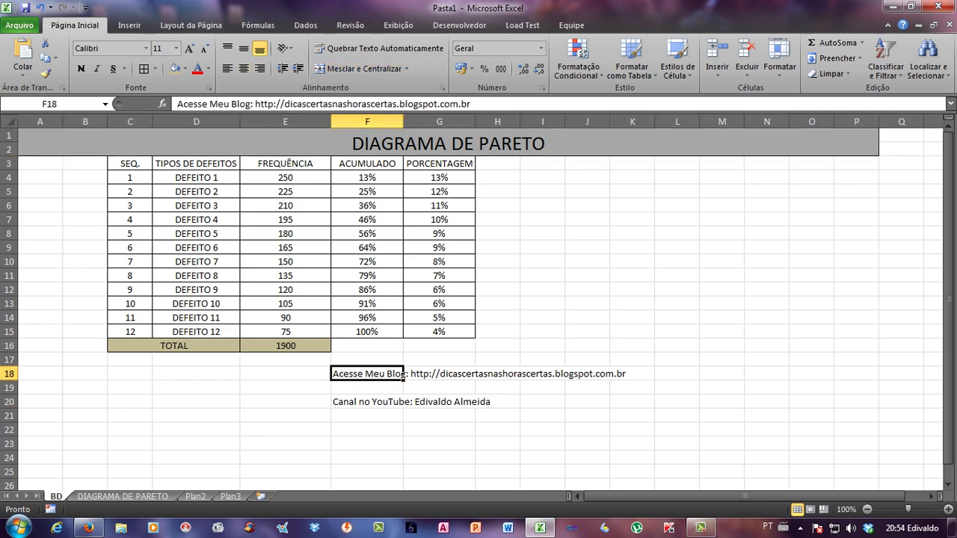
left_click(195, 219)
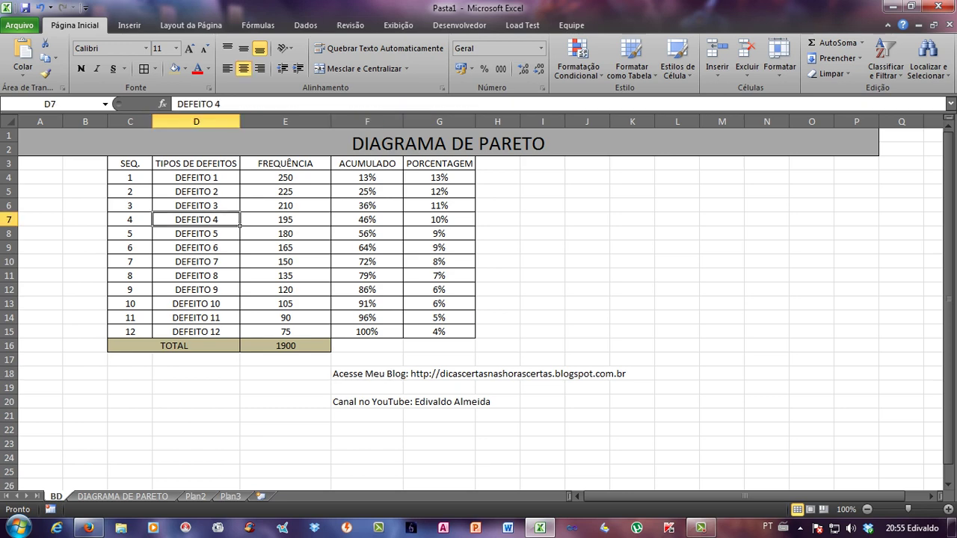
left_click(123, 496)
left_click(57, 495)
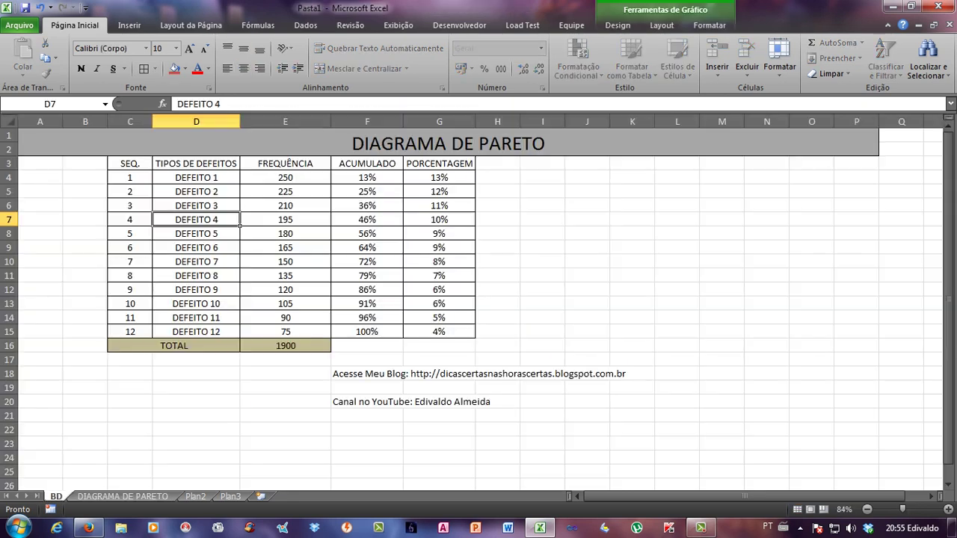
left_click(196, 192)
left_click(196, 163)
left_click(196, 219)
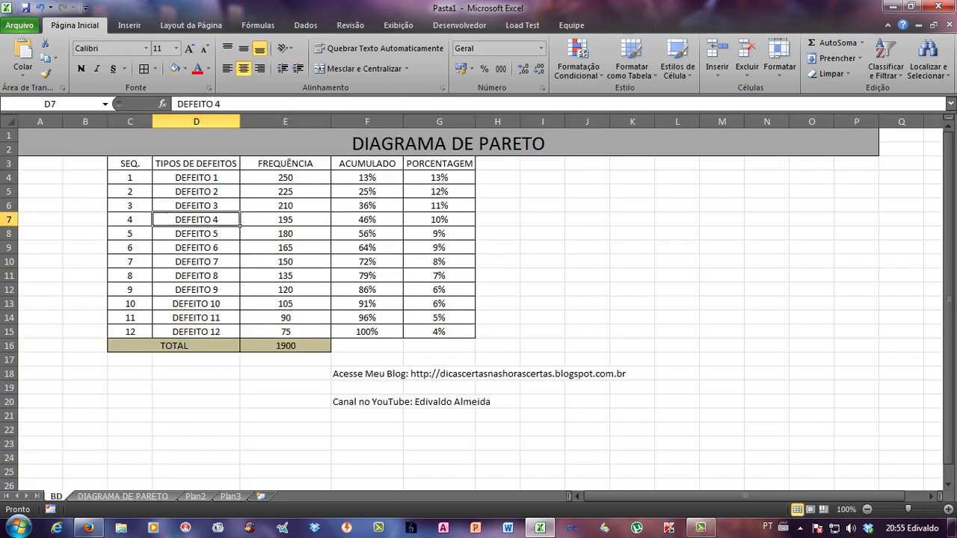
left_click(196, 177)
left_click(196, 247)
left_click(196, 178)
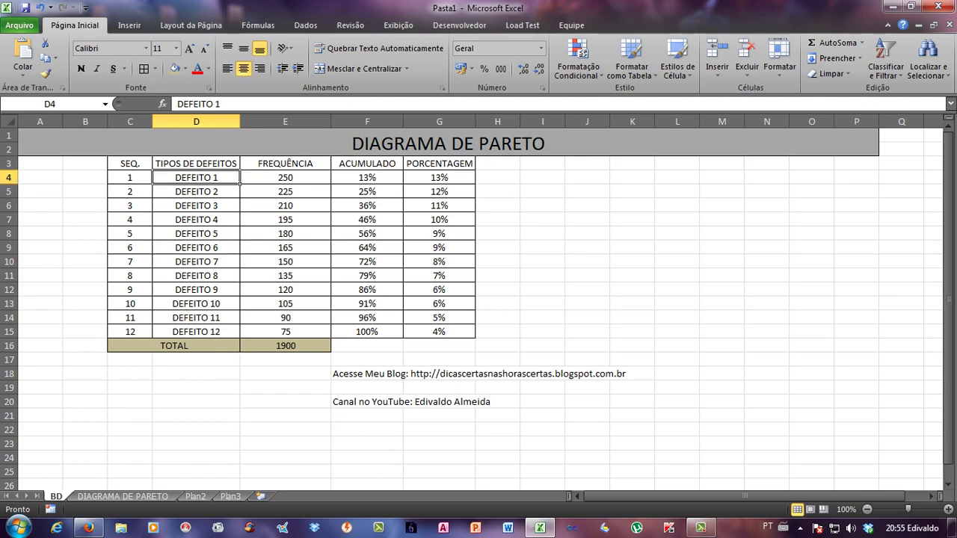
left_click(196, 234)
left_click(149, 180)
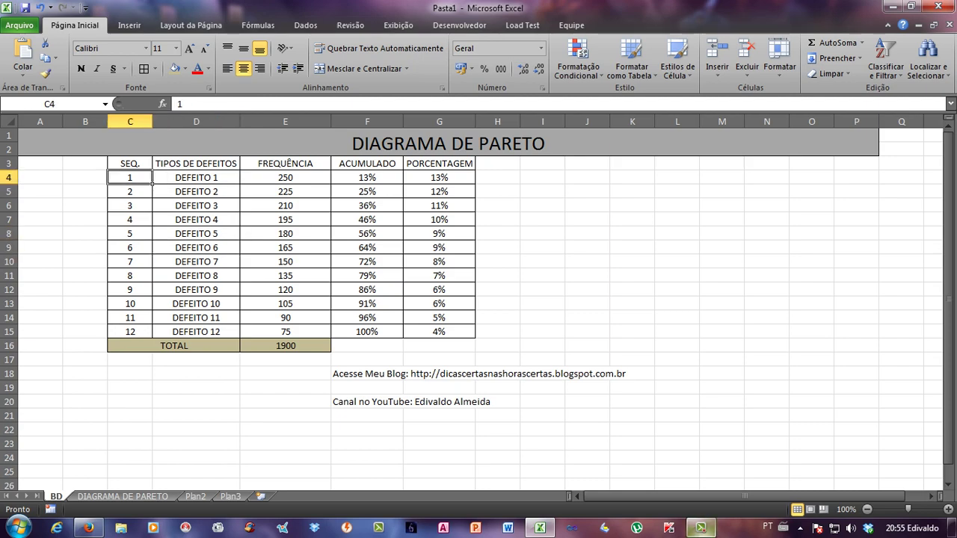